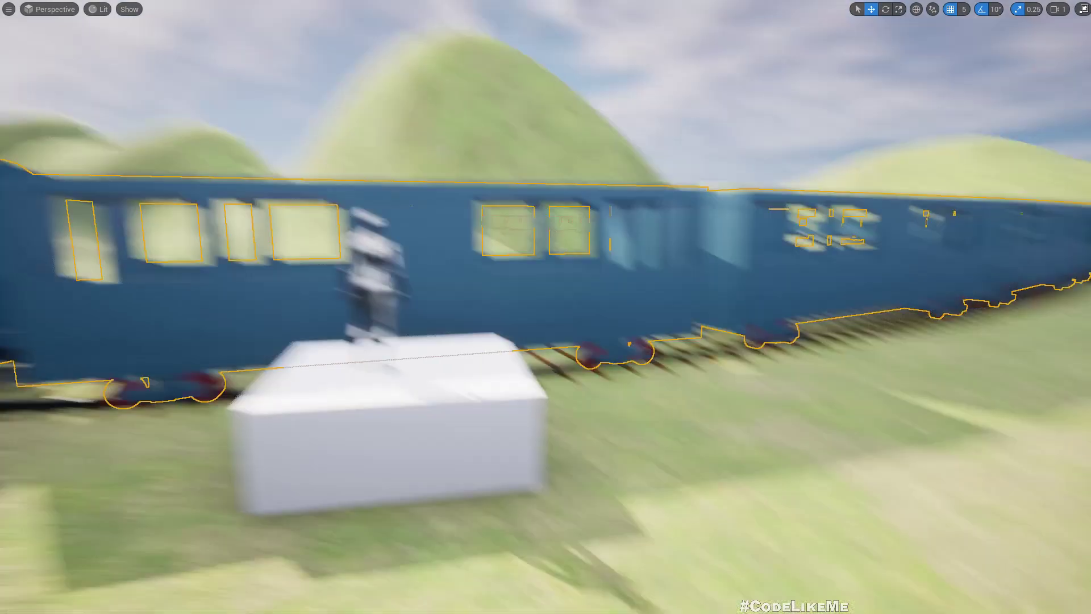
Play-test the level by walking the character from the platform through the open carriage door and along the cars, and end the session
key(w)
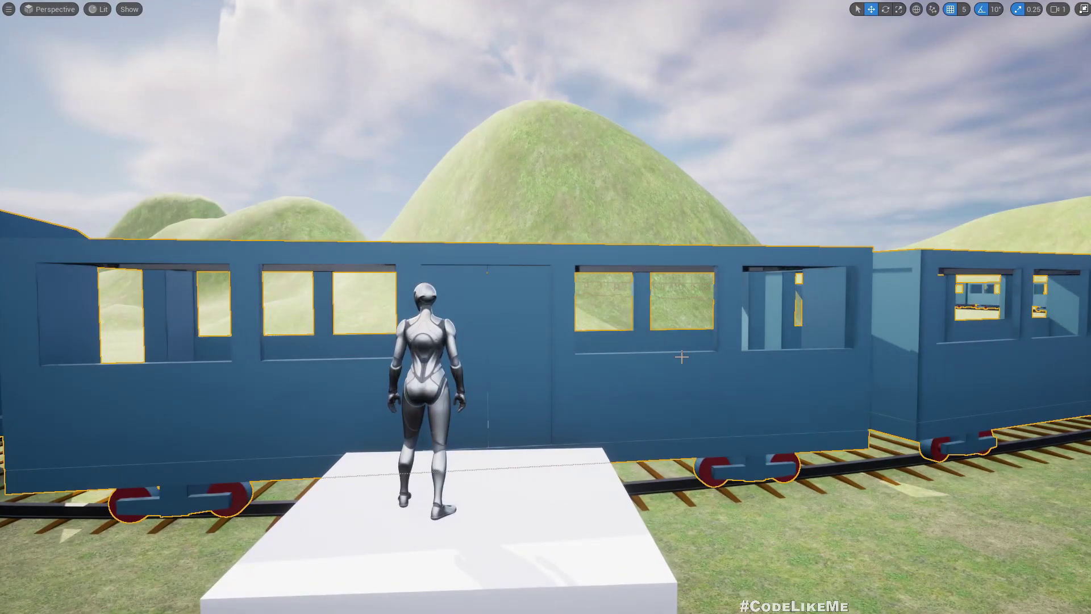
key(alt+p)
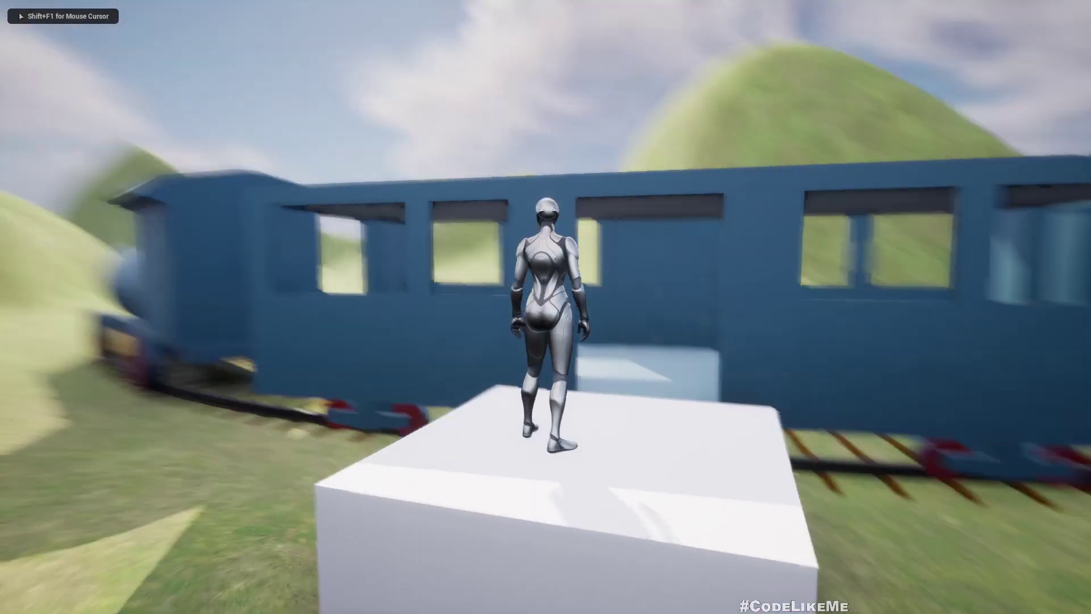
key(w)
key(space)
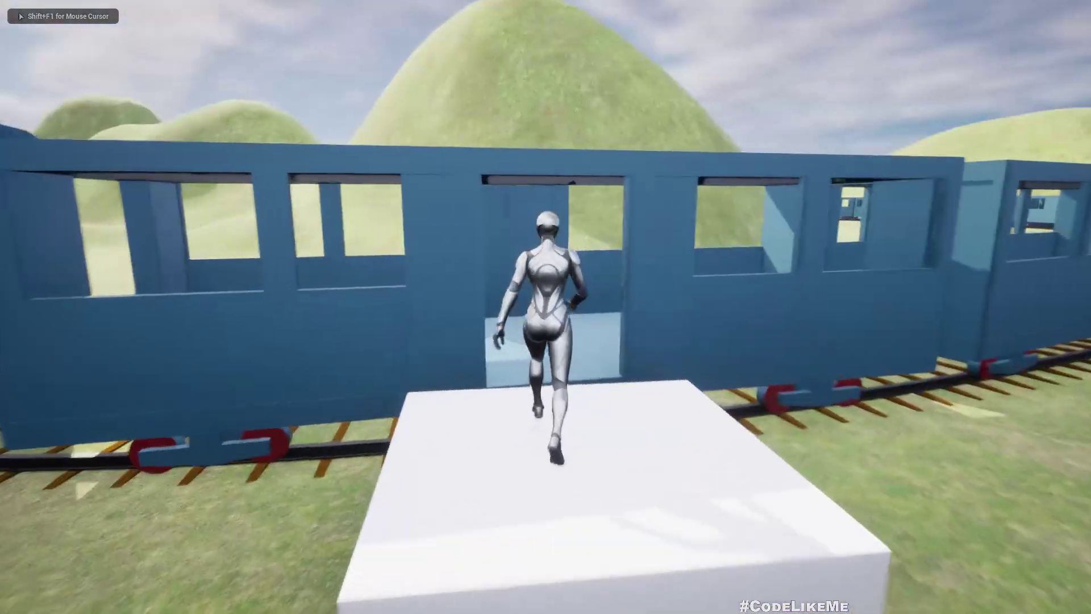
key(w)
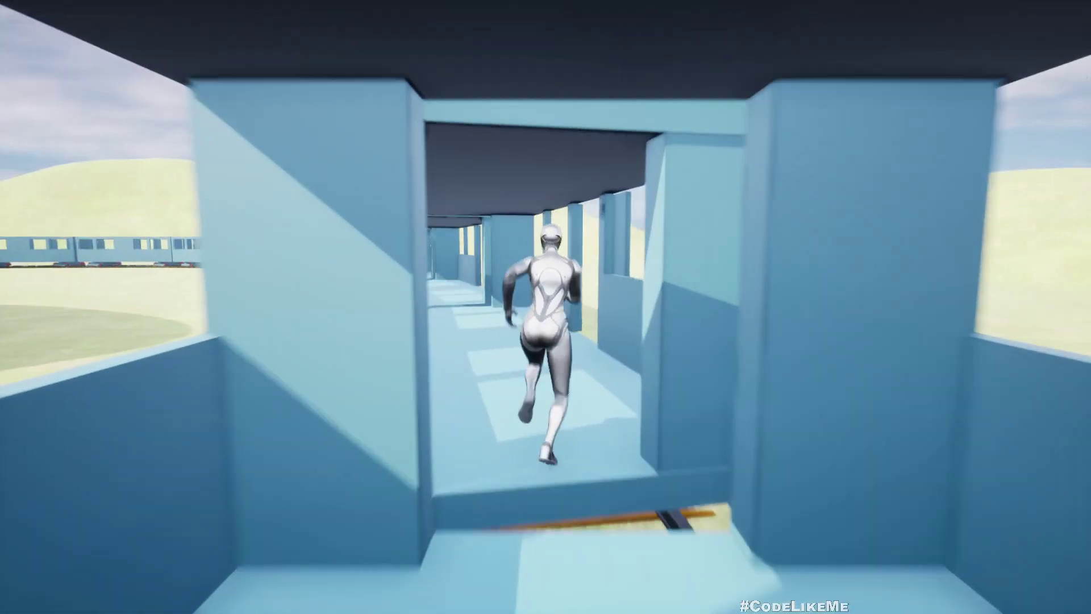
key(w)
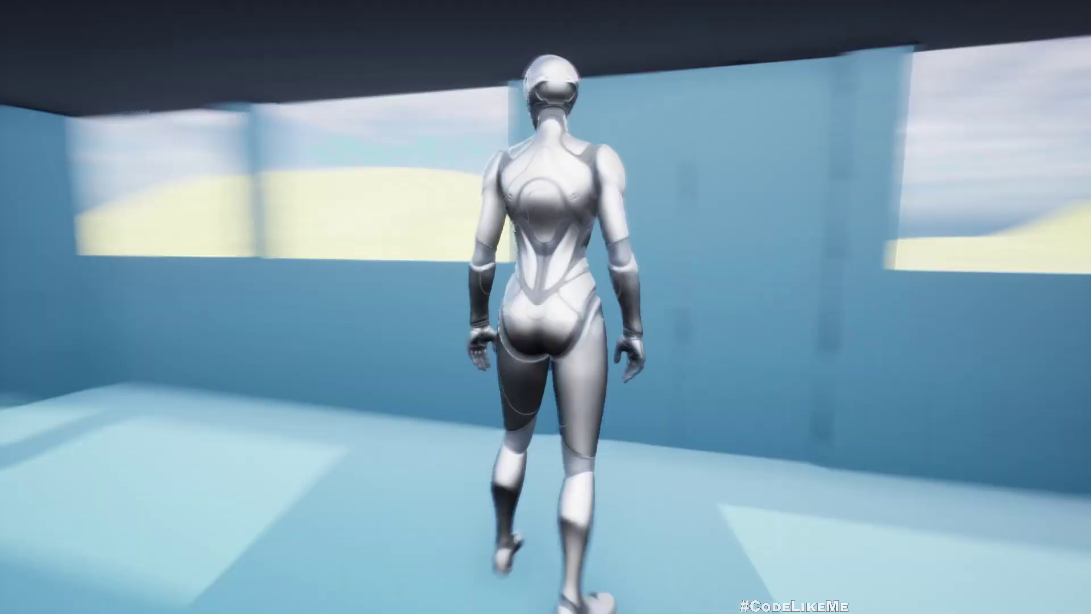
key(w)
key(w)
key(w)
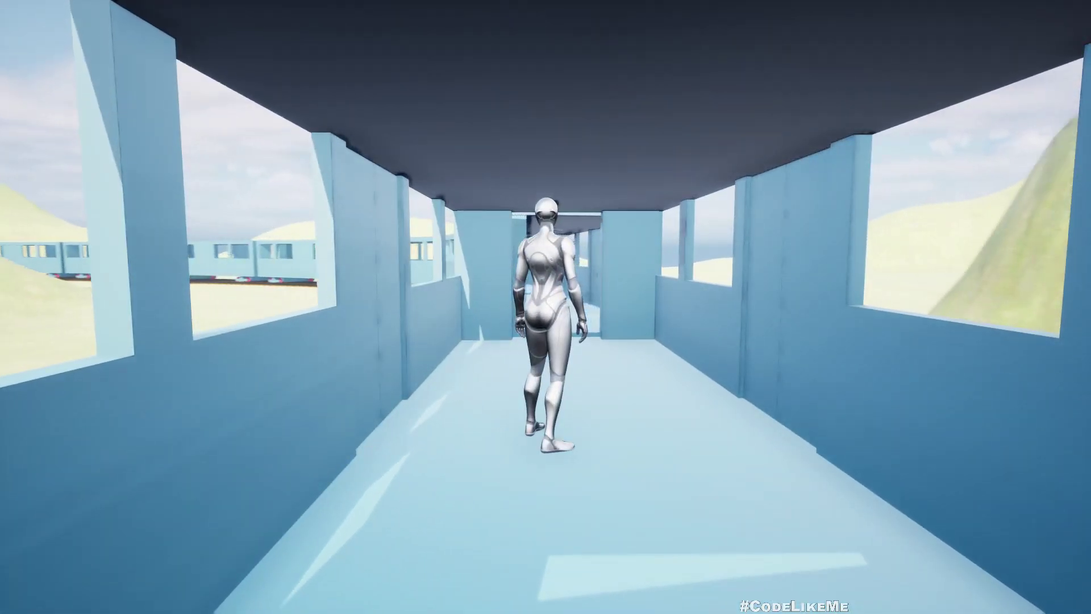
key(Escape)
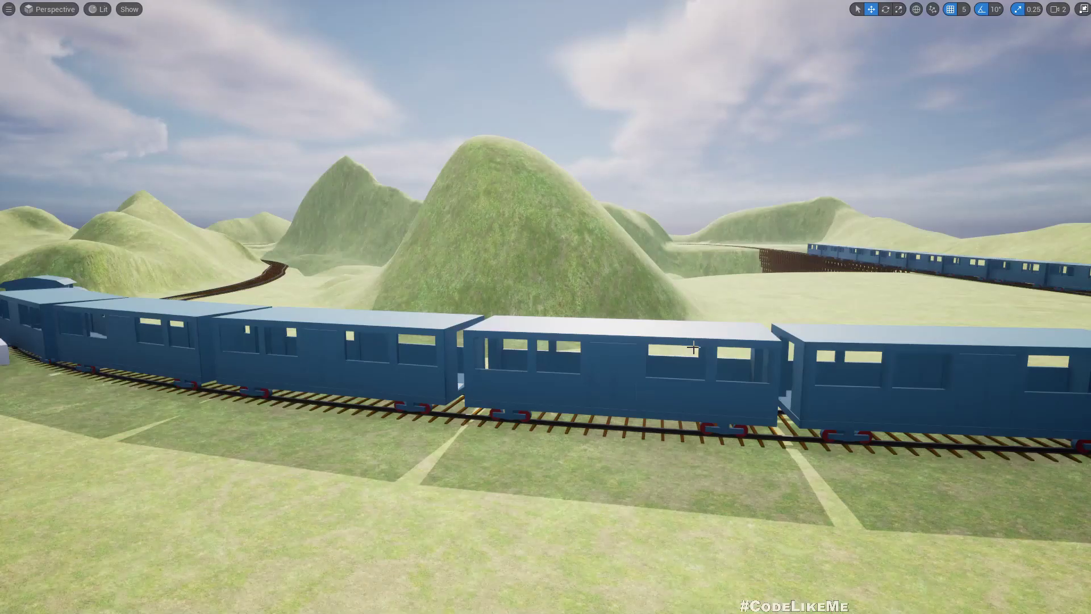
Run the RailTest level in Simulate mode with the viewport filling the whole screen
scroll(695, 348, down, 3)
key(F11)
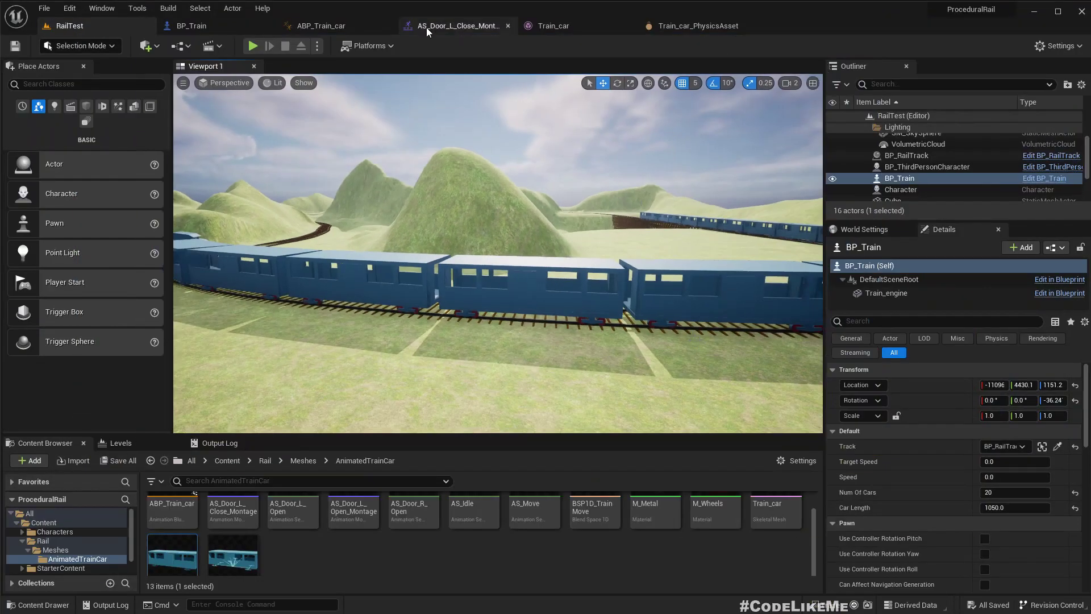
click(317, 47)
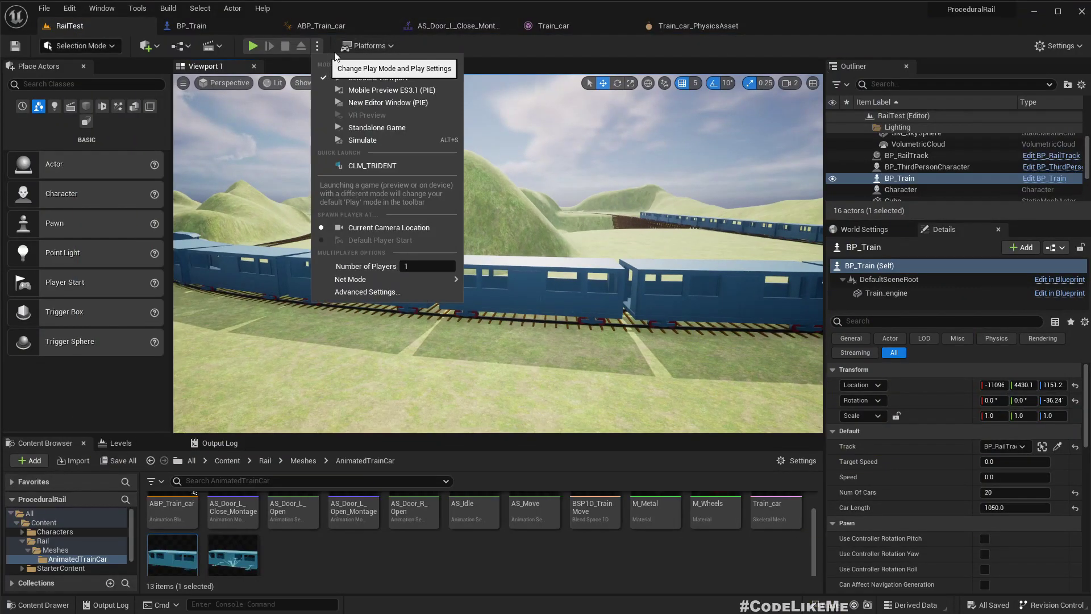
click(371, 142)
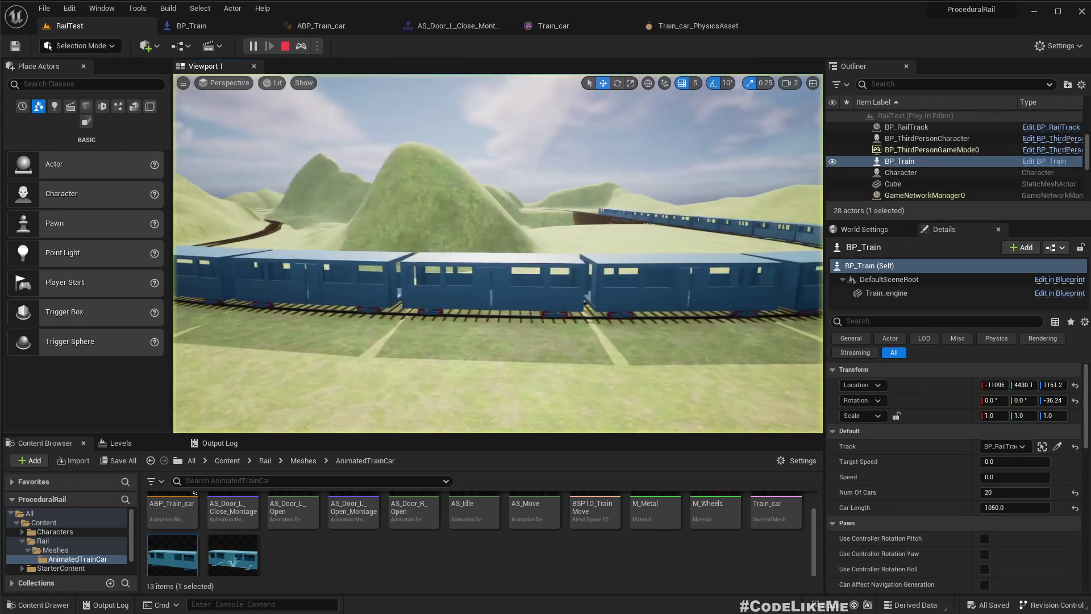
key(F11)
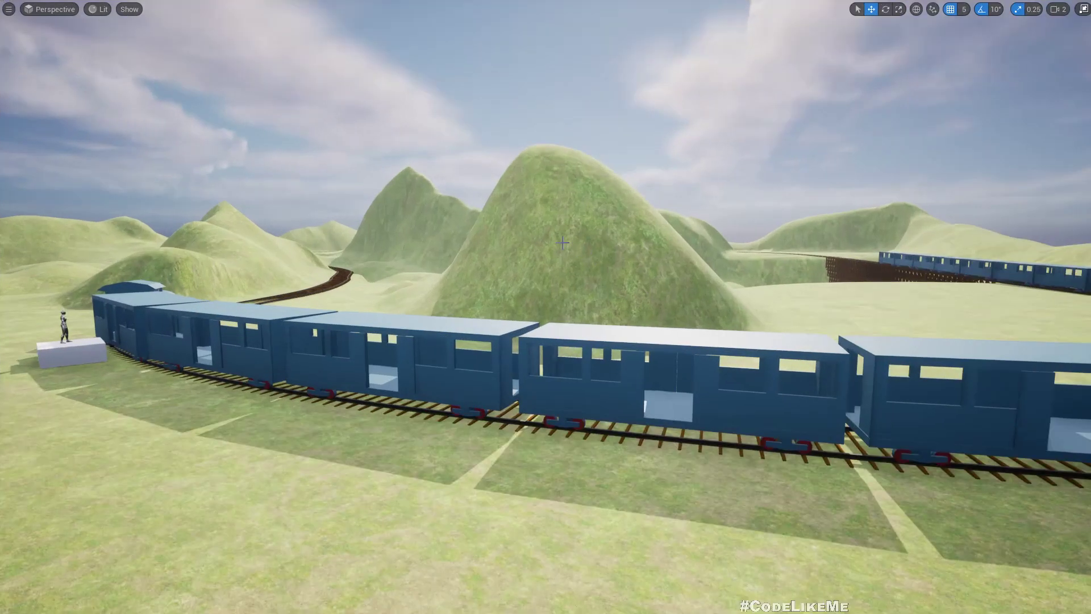
Examine the carriage doors, interiors and wheels from several angles along the simulated train
right_drag(561, 243, 444, 242)
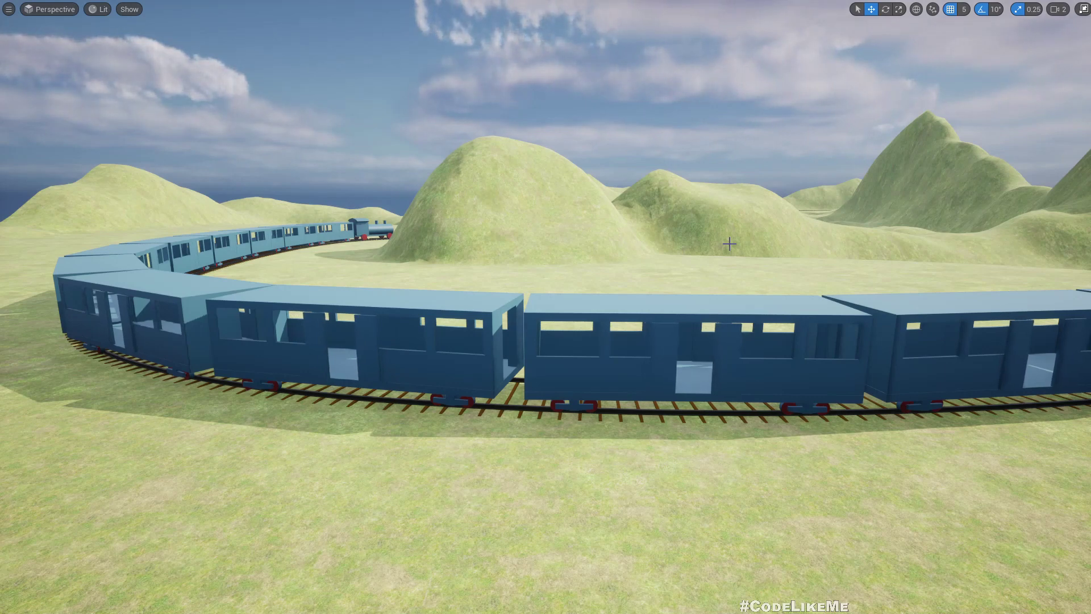
right_drag(788, 296, 858, 305)
scroll(787, 297, up, 10)
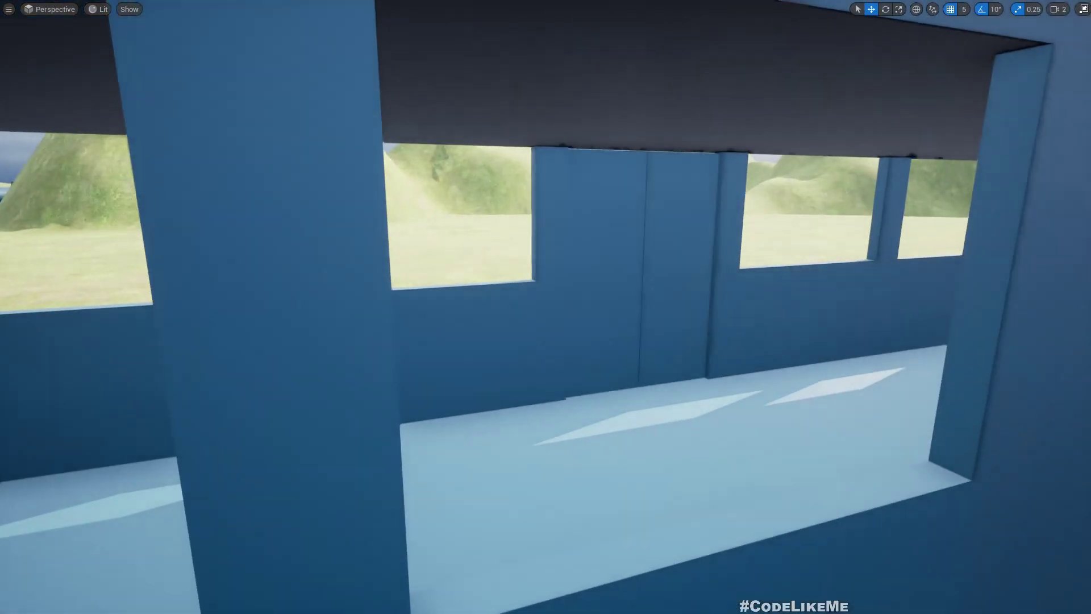
scroll(788, 297, down, 2)
scroll(787, 297, down, 3)
middle_drag(787, 297, 853, 289)
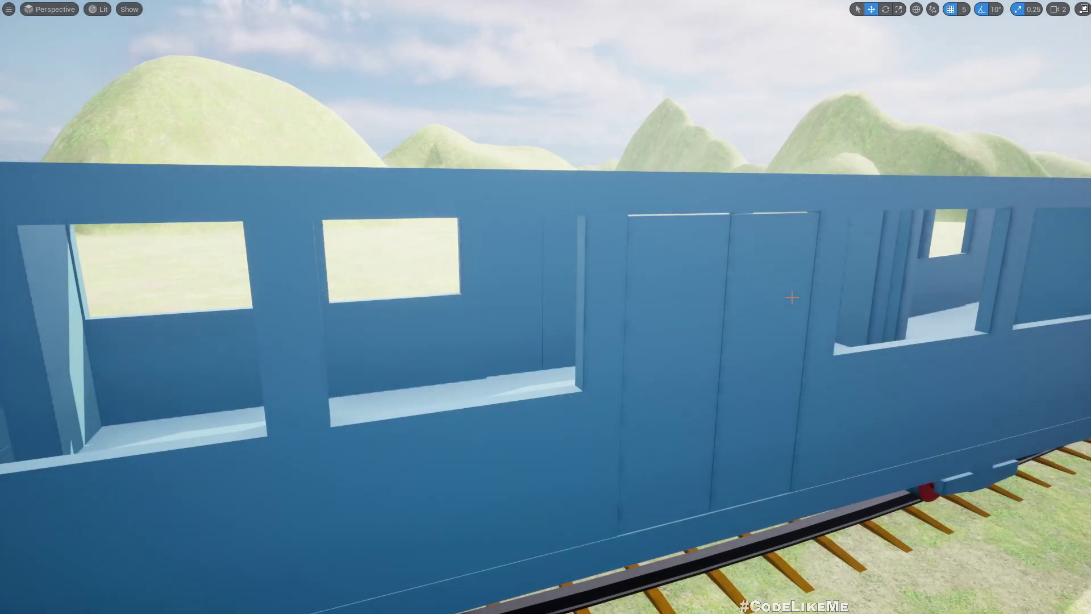
right_drag(794, 297, 509, 381)
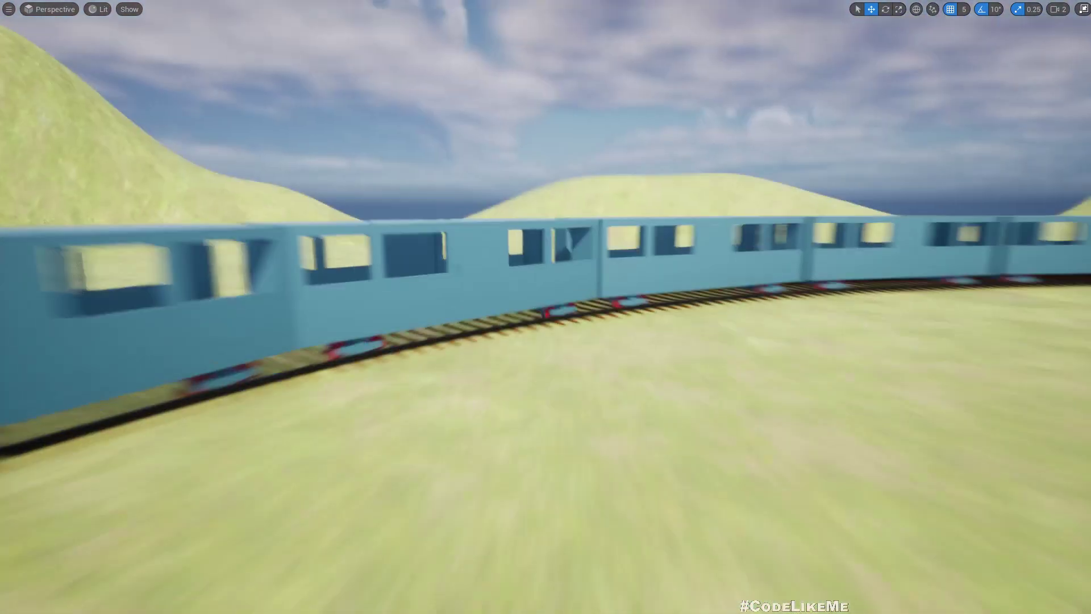
mouse_move(792, 297)
right_down()
mouse_move(792, 318)
mouse_move(792, 298)
right_up()
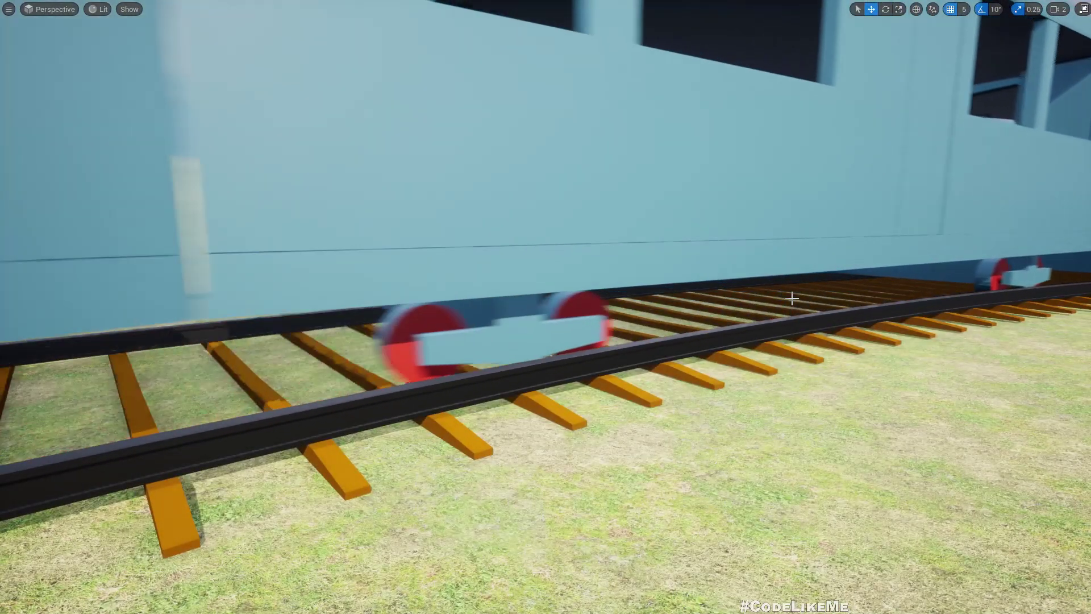
right_drag(792, 298, 955, 347)
scroll(793, 298, down, 3)
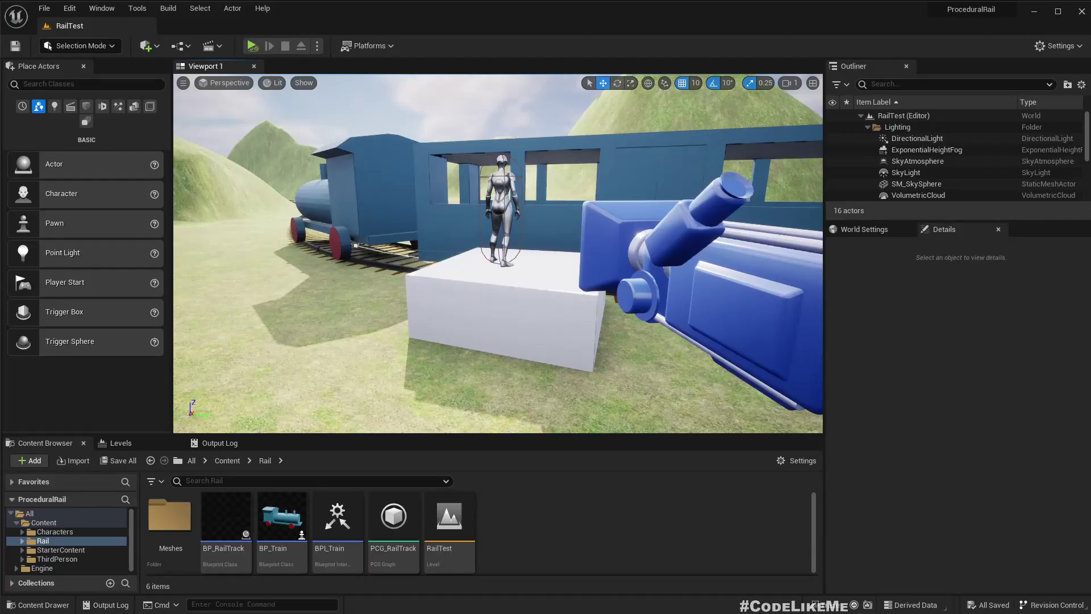
Simulate the train and examine how its wheels and cars follow the track, and stop the simulation
mouse_move(563, 325)
right_down()
mouse_move(614, 301)
mouse_move(517, 347)
mouse_move(552, 313)
mouse_move(562, 324)
right_up()
right_drag(544, 272, 544, 273)
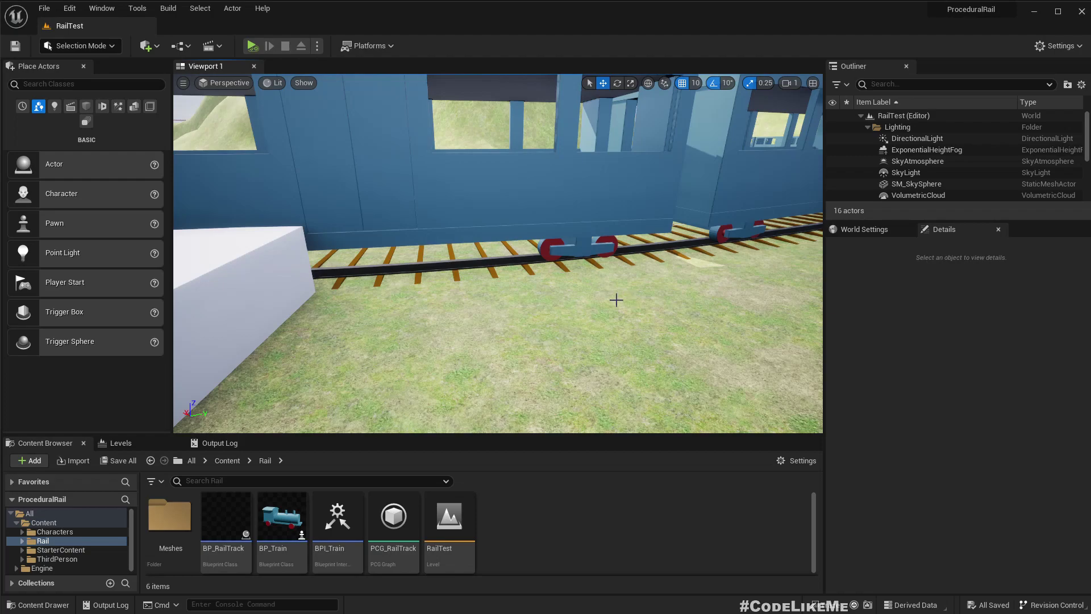
key(d)
right_drag(498, 254, 318, 254)
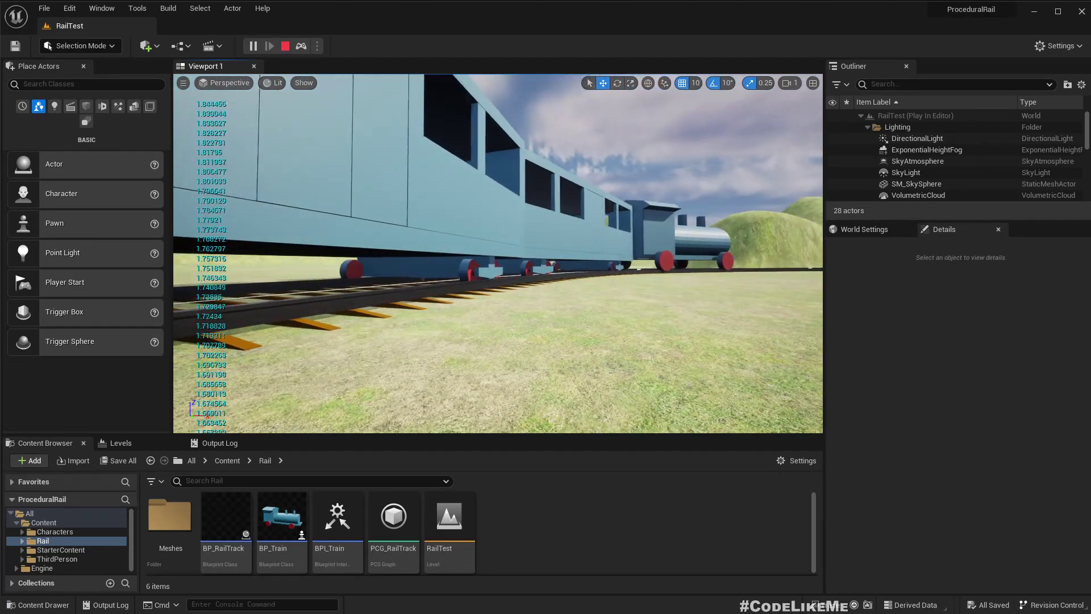
right_drag(526, 262, 693, 239)
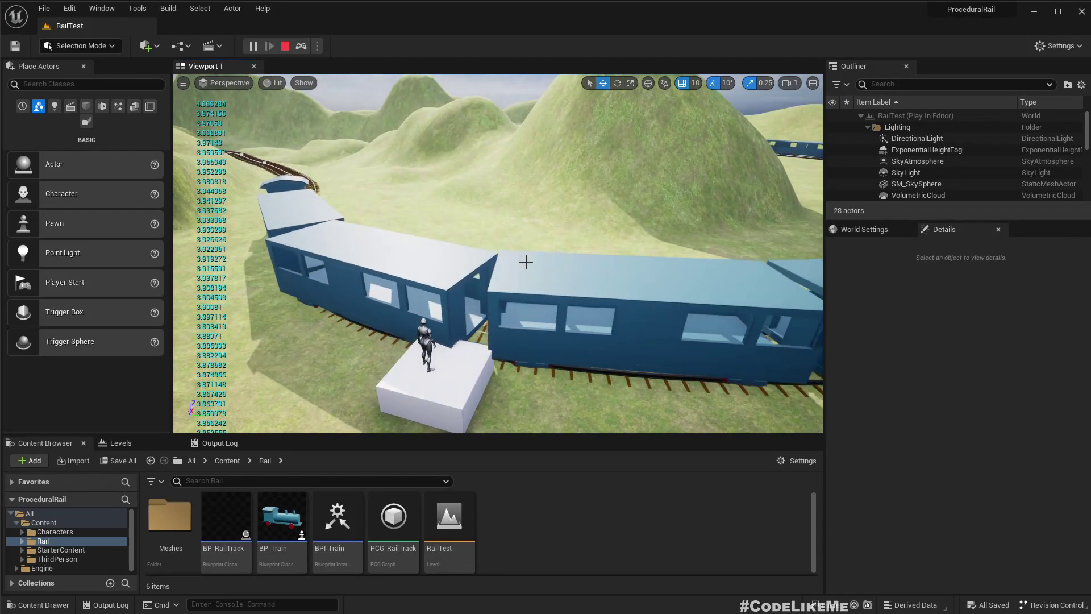
key(Escape)
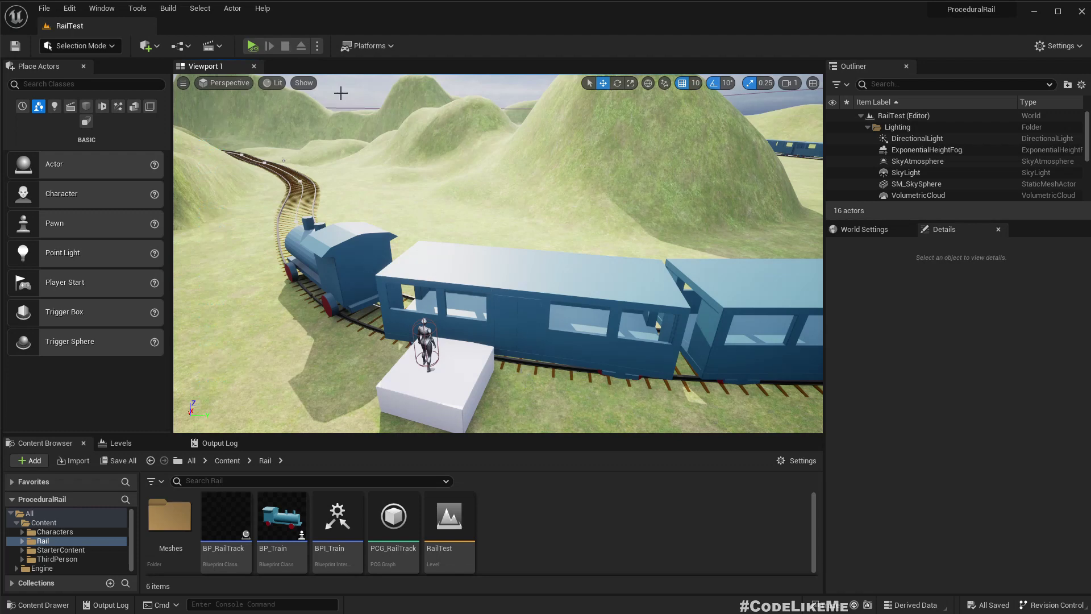
Delete the Print String node and its float-to-string conversion after Update Cars in BP_Train's Event Graph, and compile the blueprint
click(459, 287)
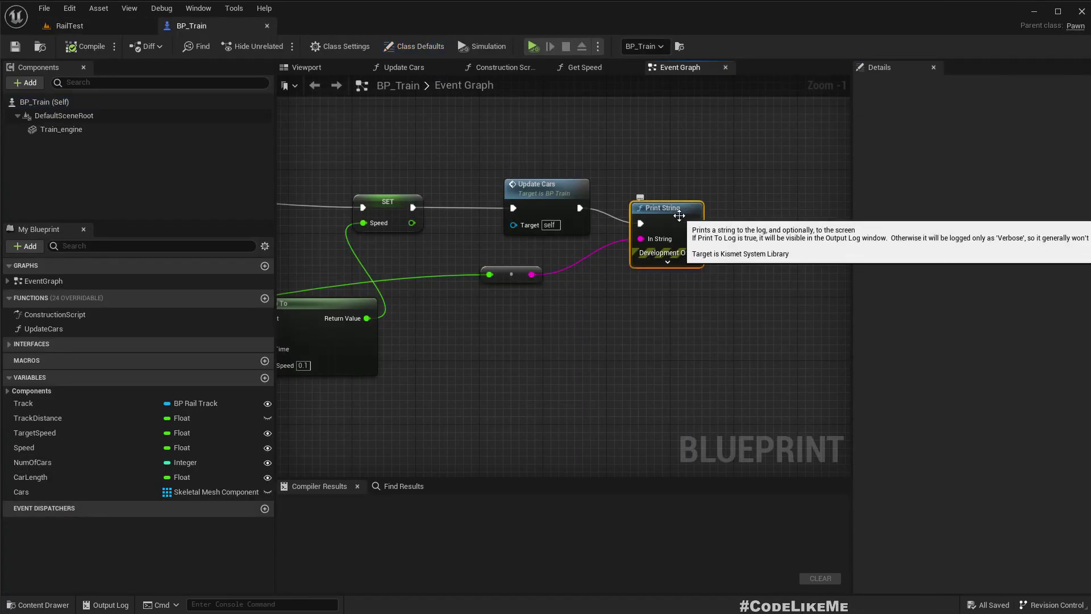
key(Delete)
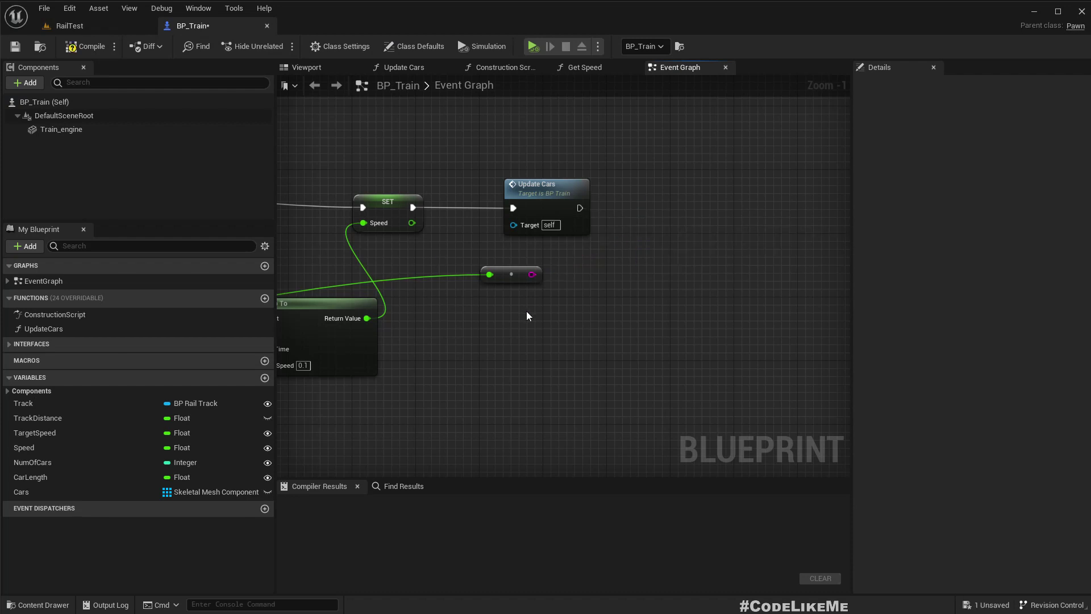
key(Delete)
click(88, 49)
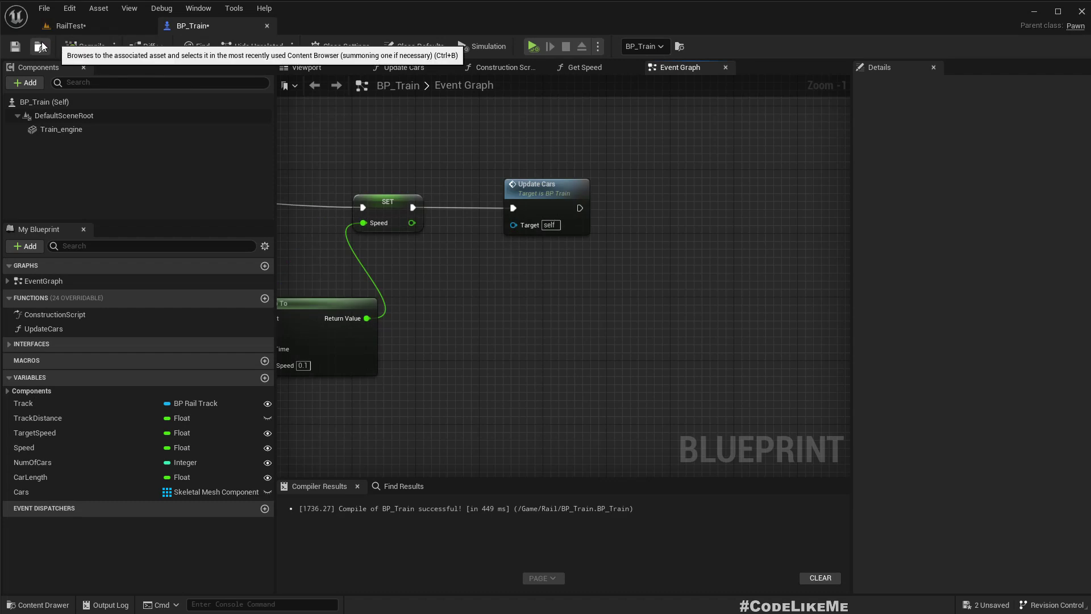
Open the ABP_Train_car animation blueprint from the RailTest project's Rail/Meshes/AnimatedTrainCar folder
click(94, 26)
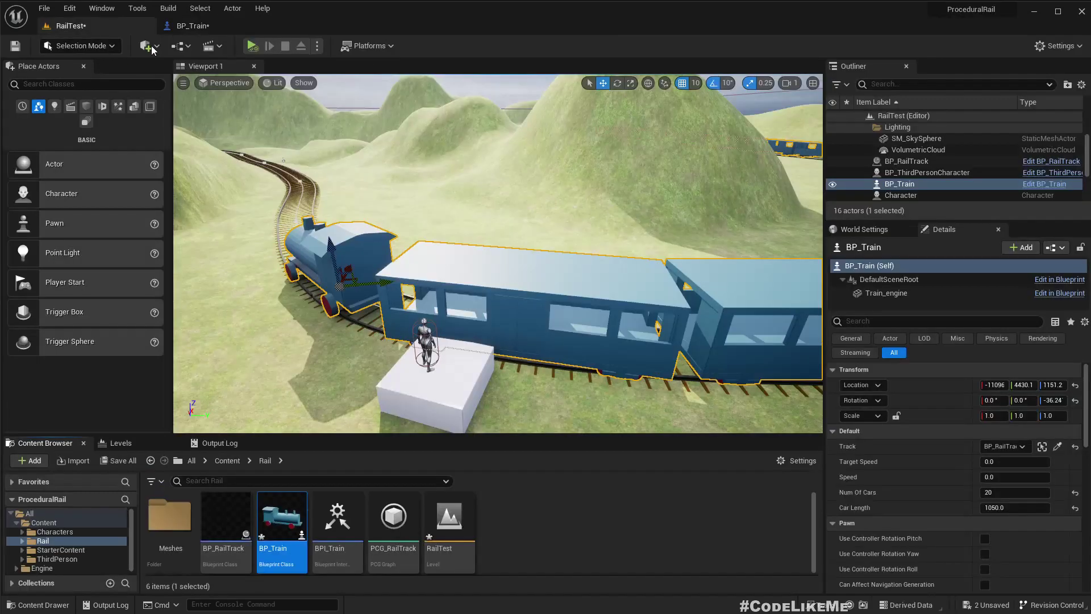
click(174, 513)
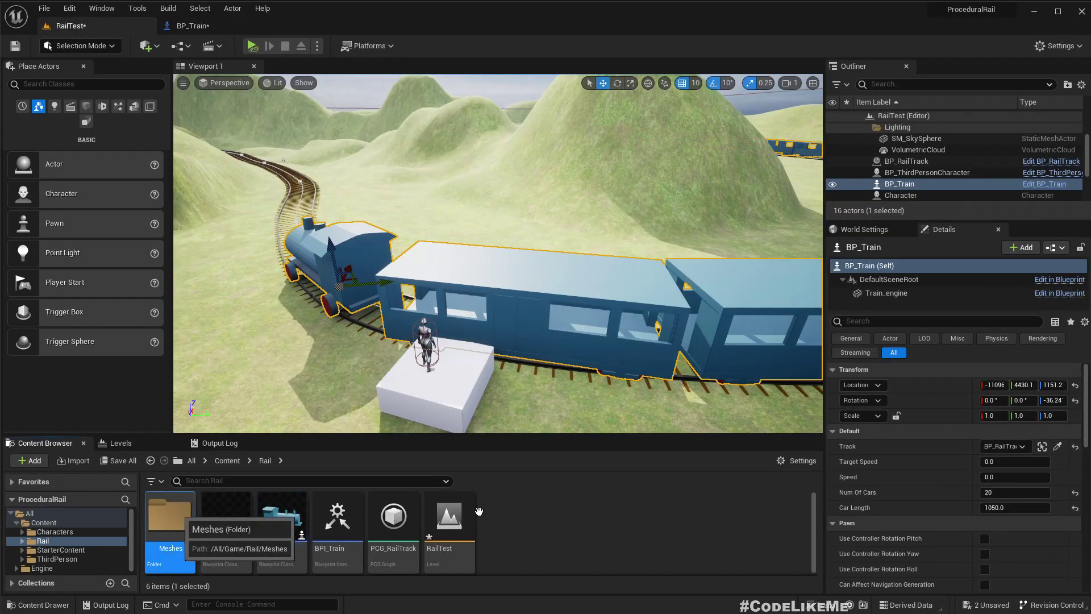
key(Return)
double_click(170, 523)
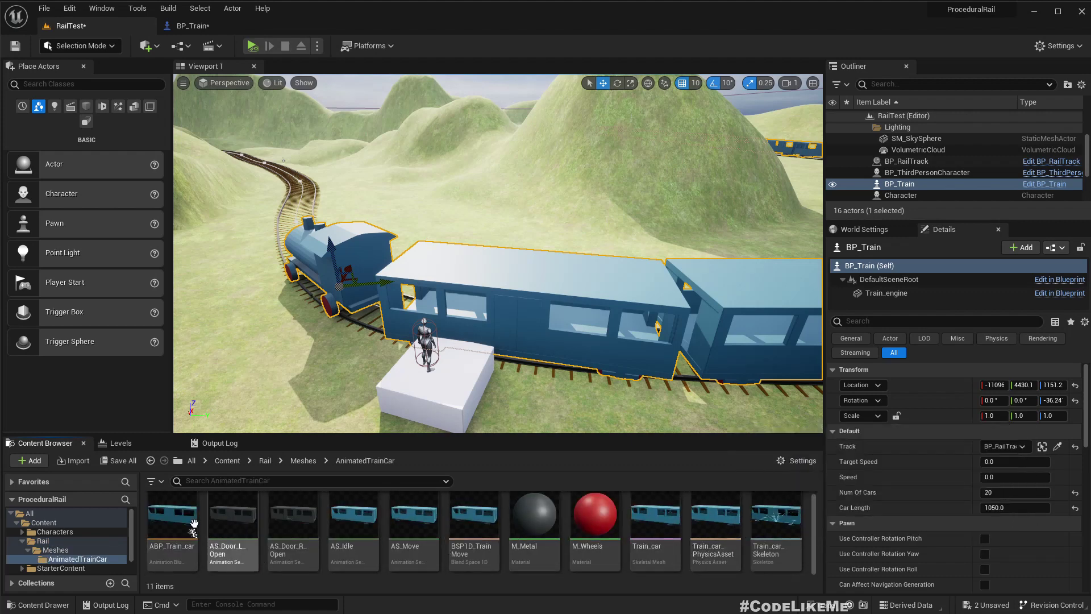
click(168, 514)
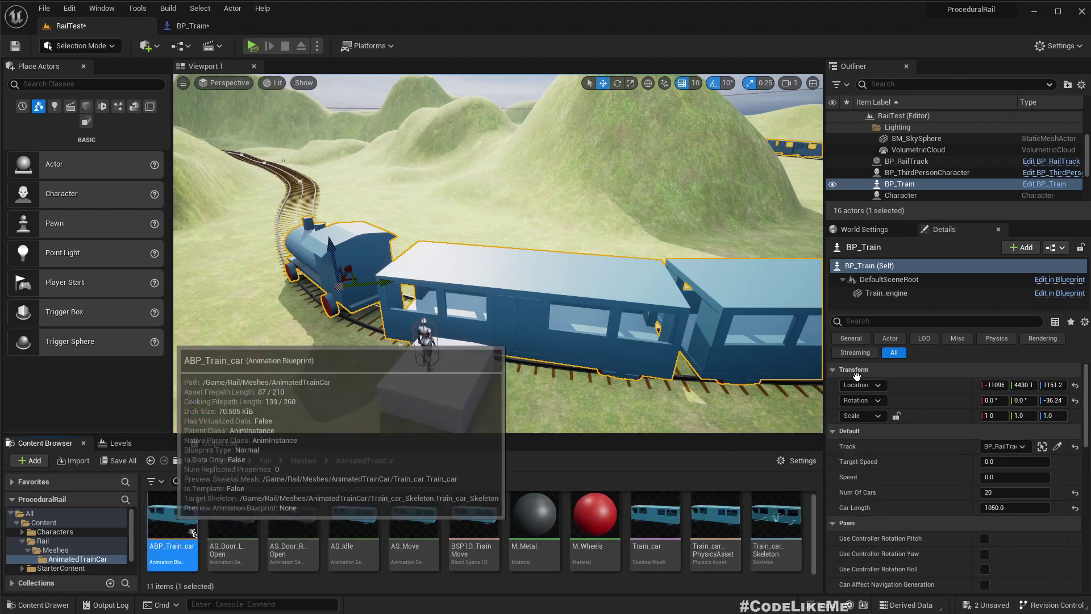
double_click(192, 532)
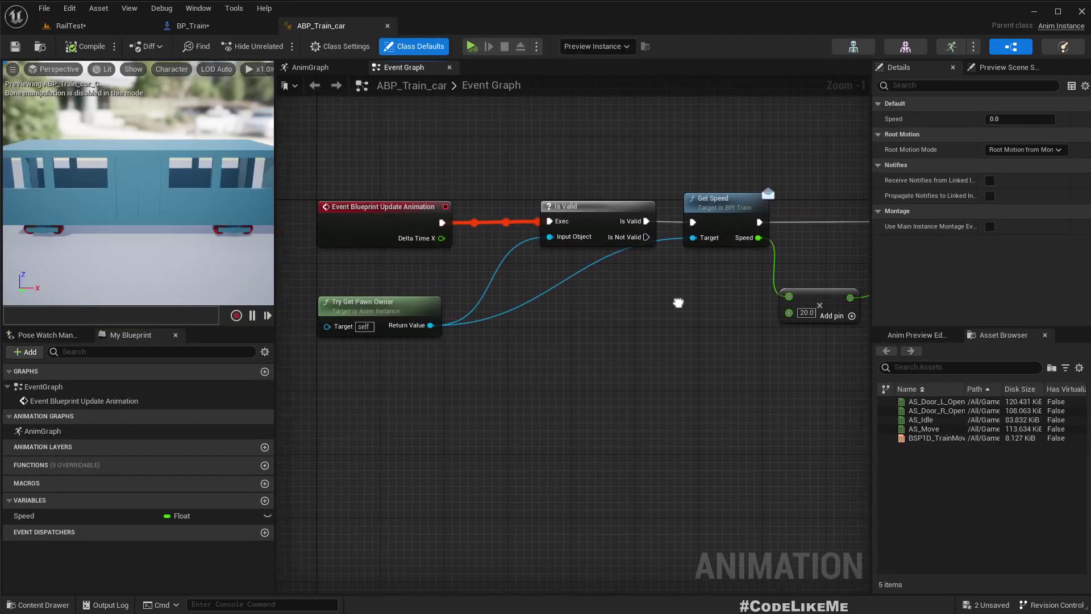
Straighten the connections between the Speed, BSP1D_TrainMove and DefaultSlot nodes in the AnimGraph
click(328, 69)
right_drag(760, 425, 620, 281)
scroll(640, 288, down, 3)
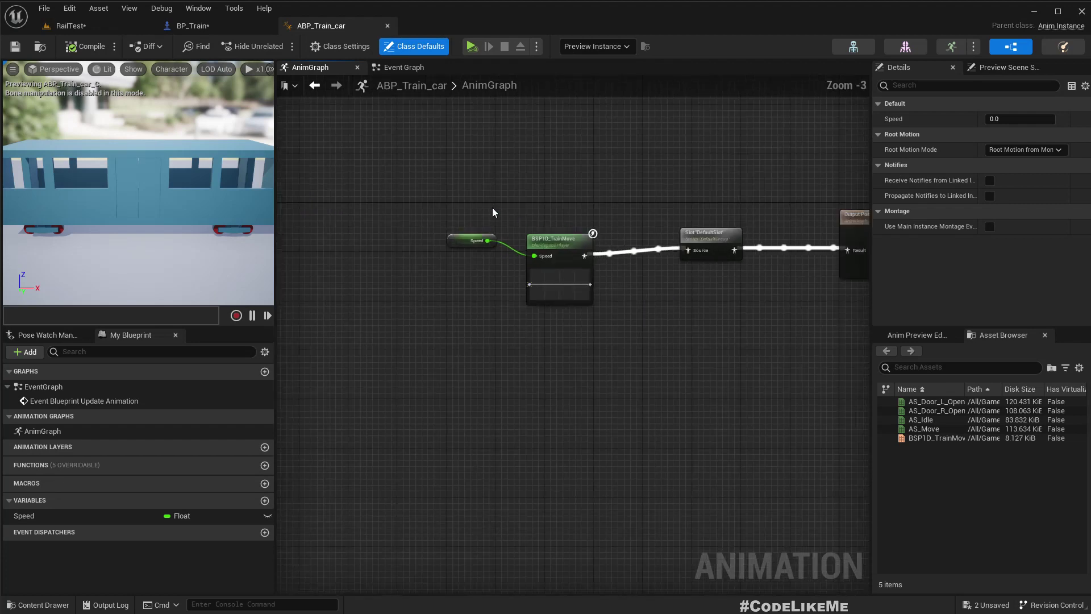
drag(458, 206, 771, 258)
click(786, 357)
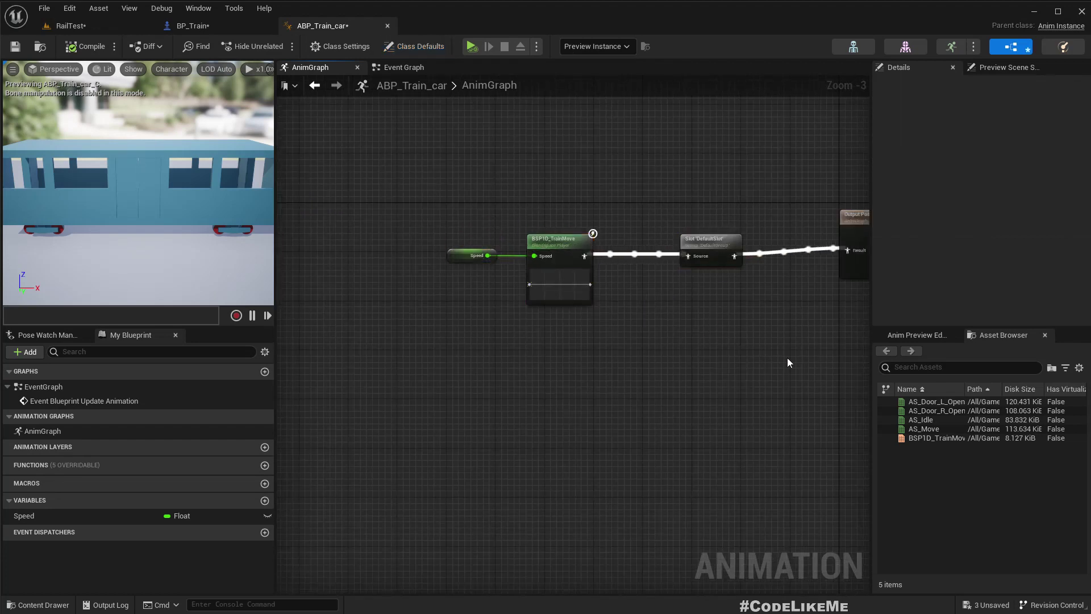
right_drag(787, 357, 632, 300)
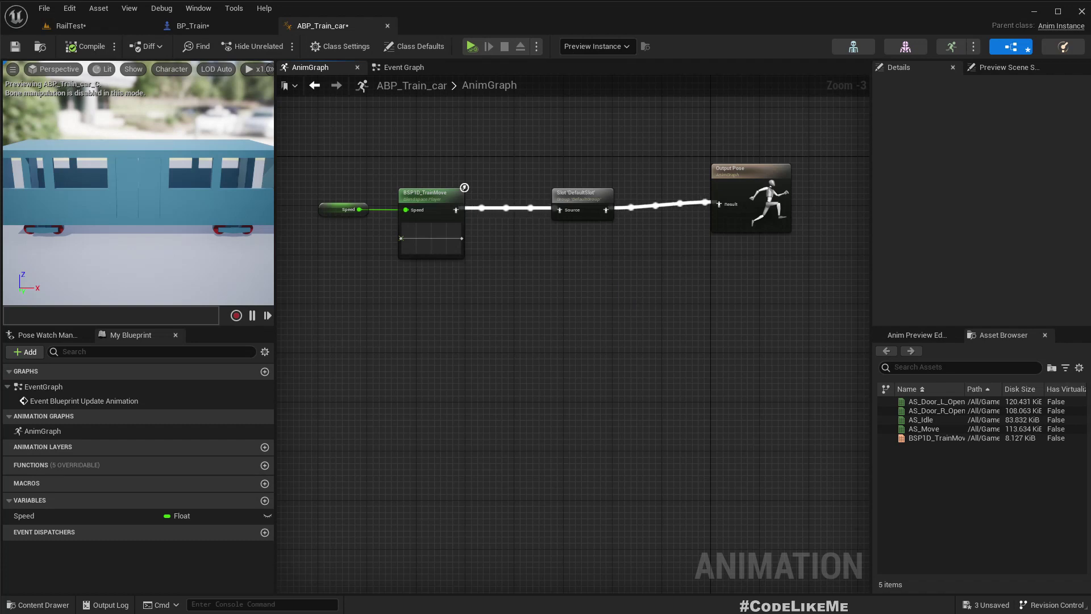
Check BP_Train's Event Graph, and locate the ABP_Train_car asset in its content folder
click(185, 26)
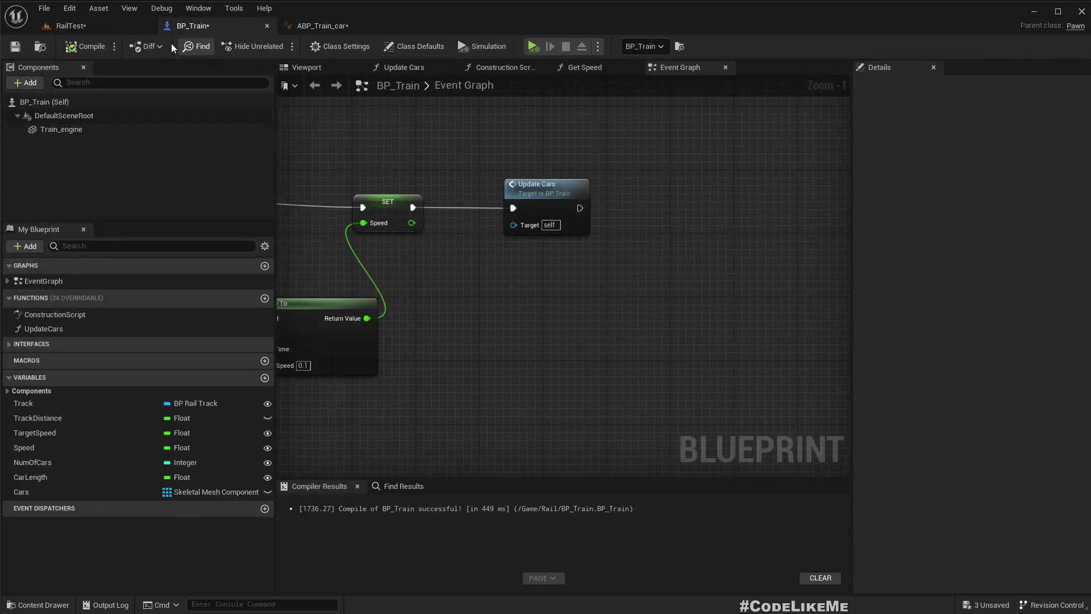
click(318, 27)
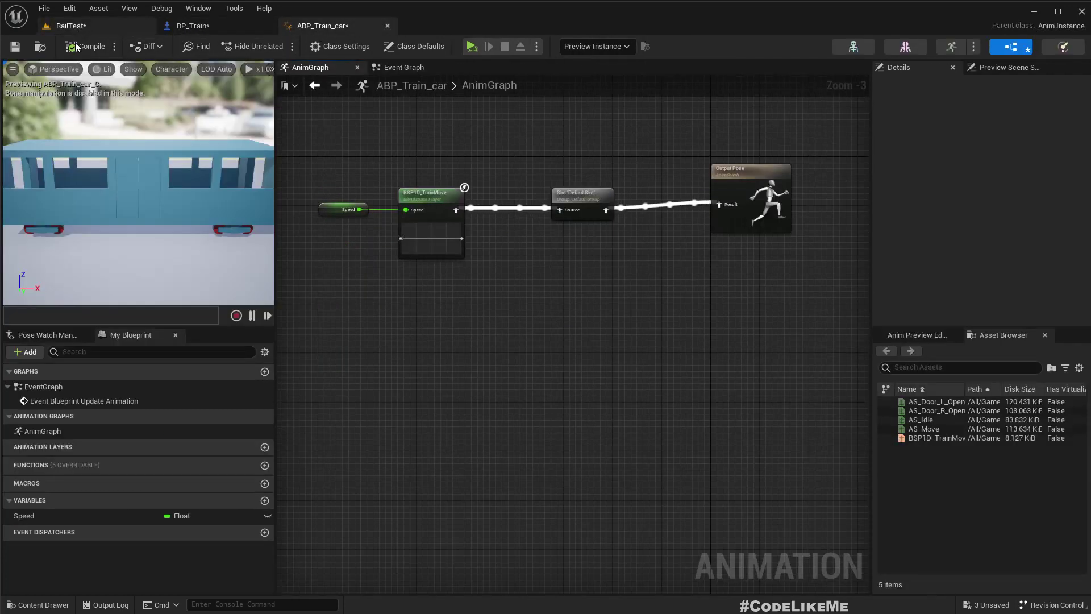
click(40, 47)
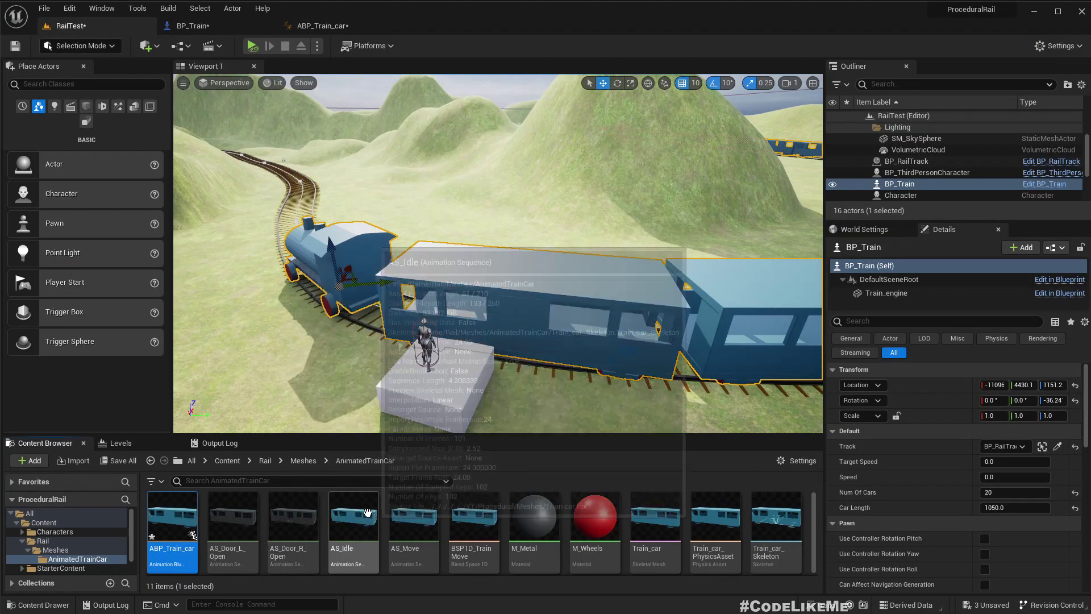
Inspect the closed side doors of the train car beside the character in the level
mouse_move(291, 510)
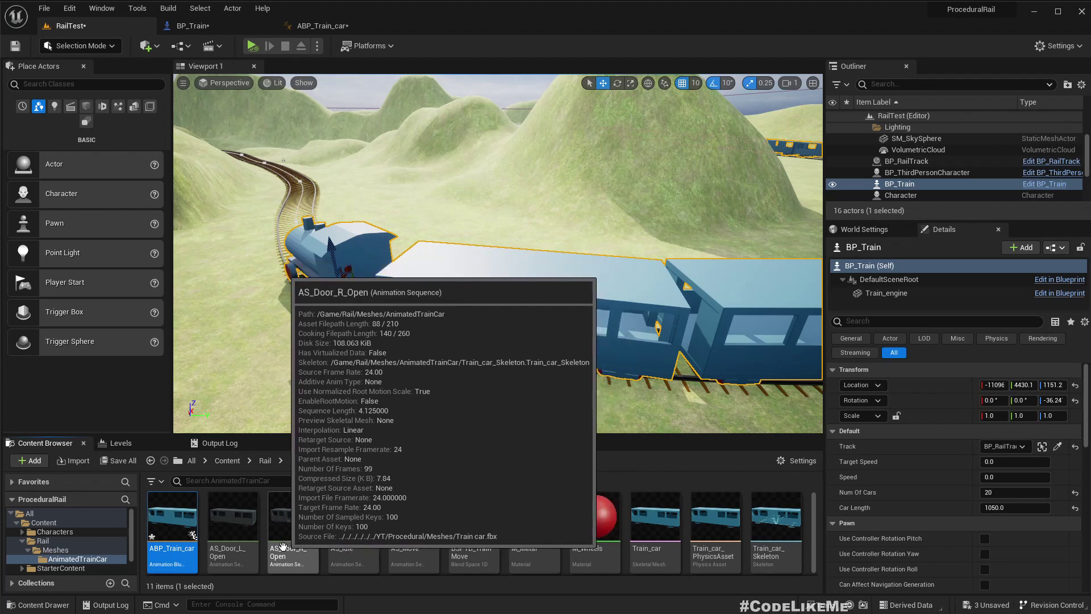
right_drag(457, 282, 273, 284)
key(w)
key(d)
right_drag(386, 186, 721, 244)
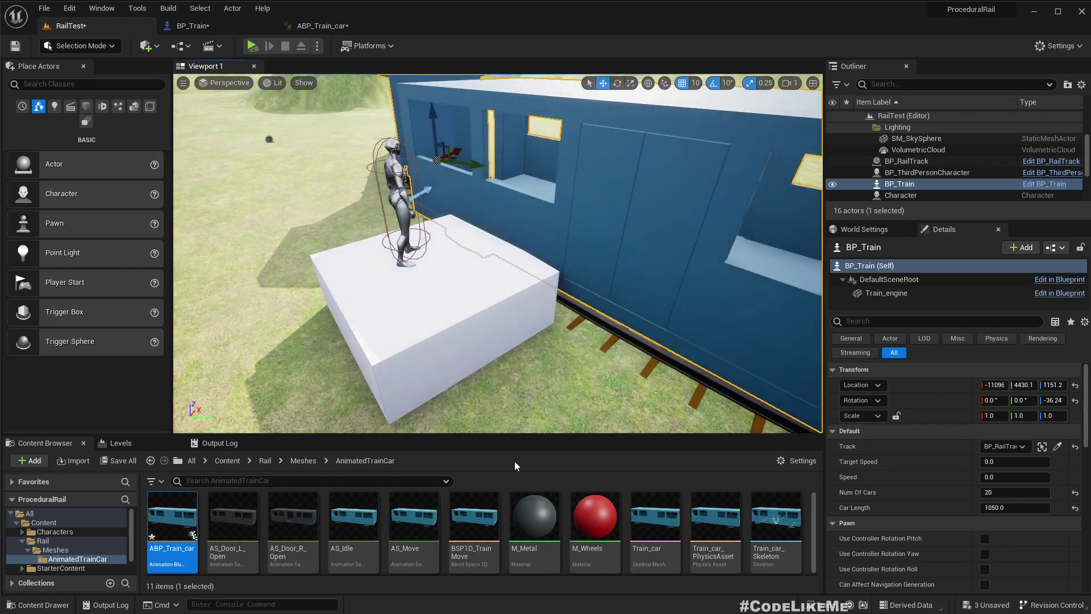
Open the AS_Door_L_Open animation in the main editor window, examine its door movement, and close it
right_click(211, 530)
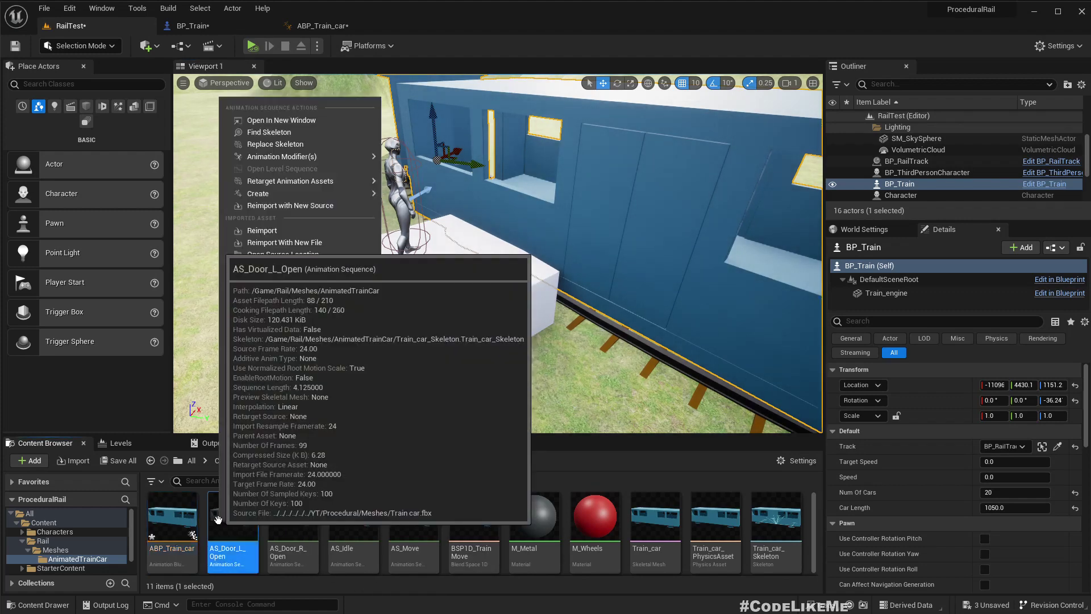
click(211, 530)
double_click(212, 530)
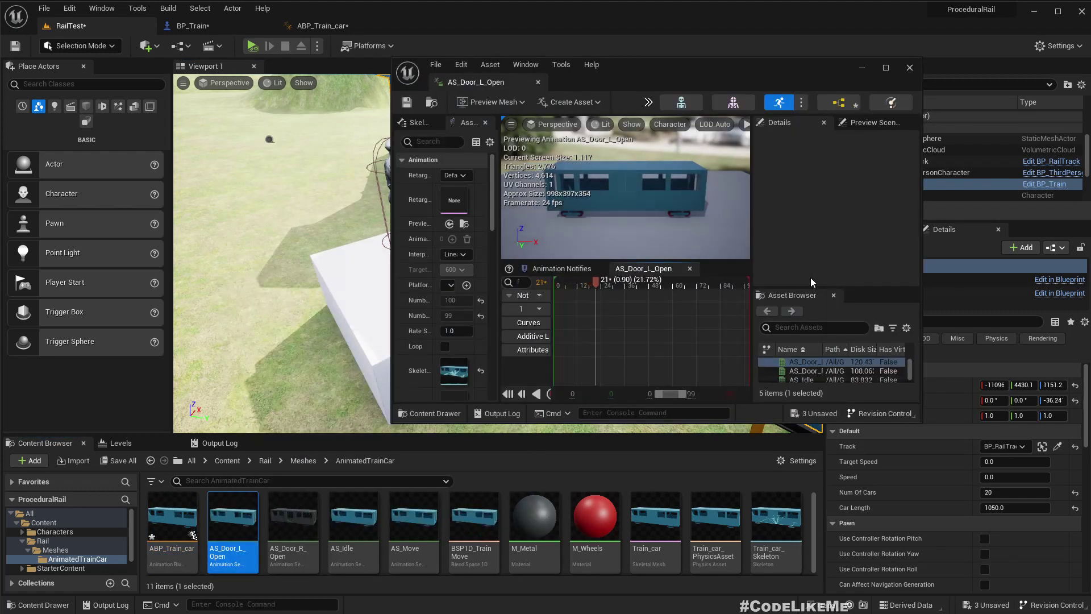
right_drag(613, 164, 727, 176)
right_drag(625, 187, 722, 187)
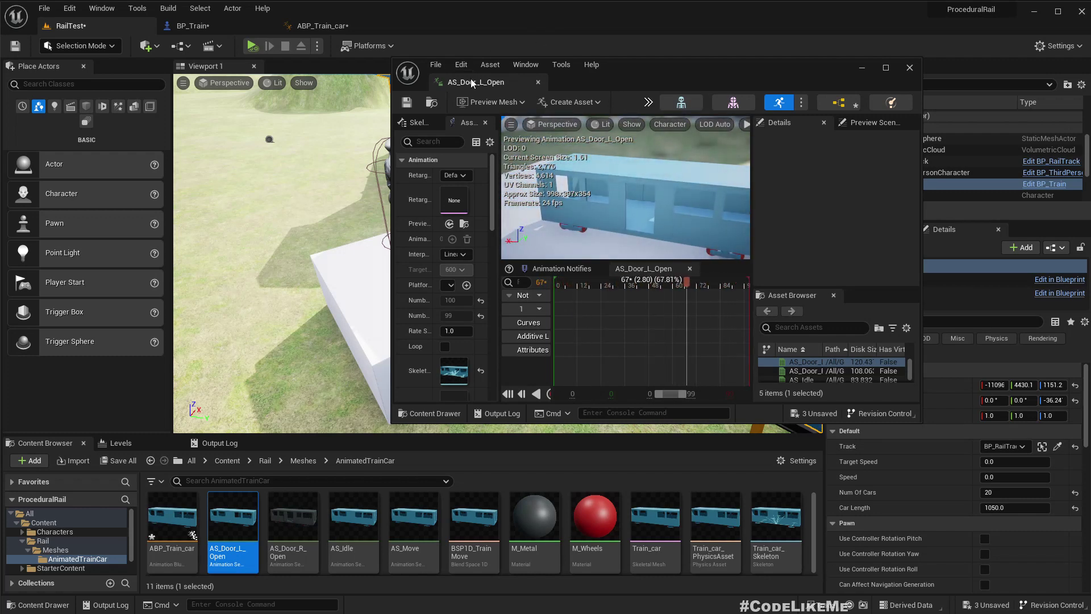
drag(471, 82, 462, 34)
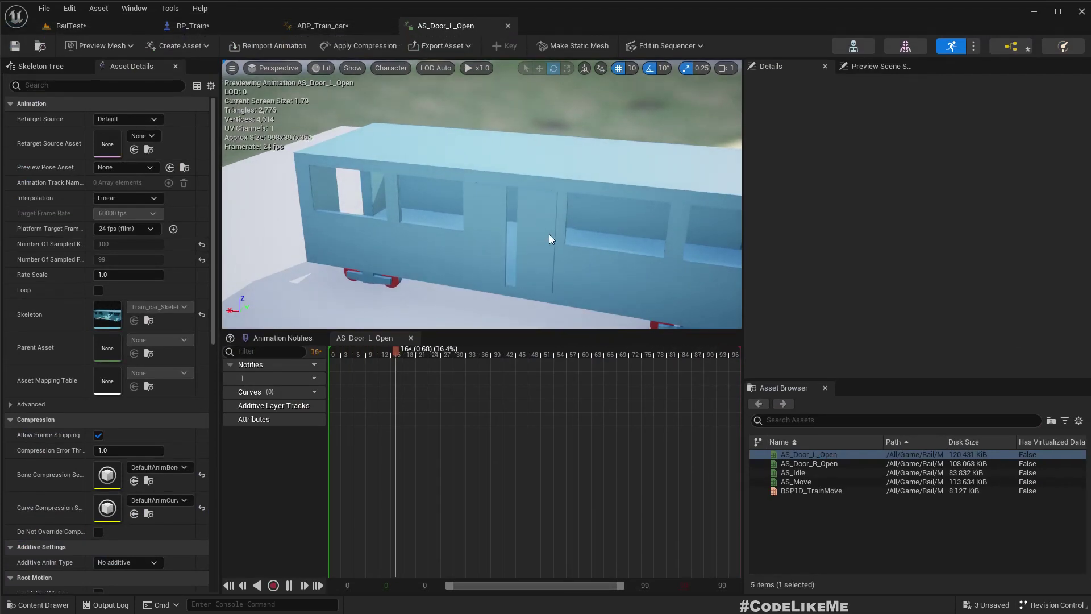
mouse_move(551, 234)
right_down()
mouse_move(555, 251)
mouse_move(557, 237)
right_up()
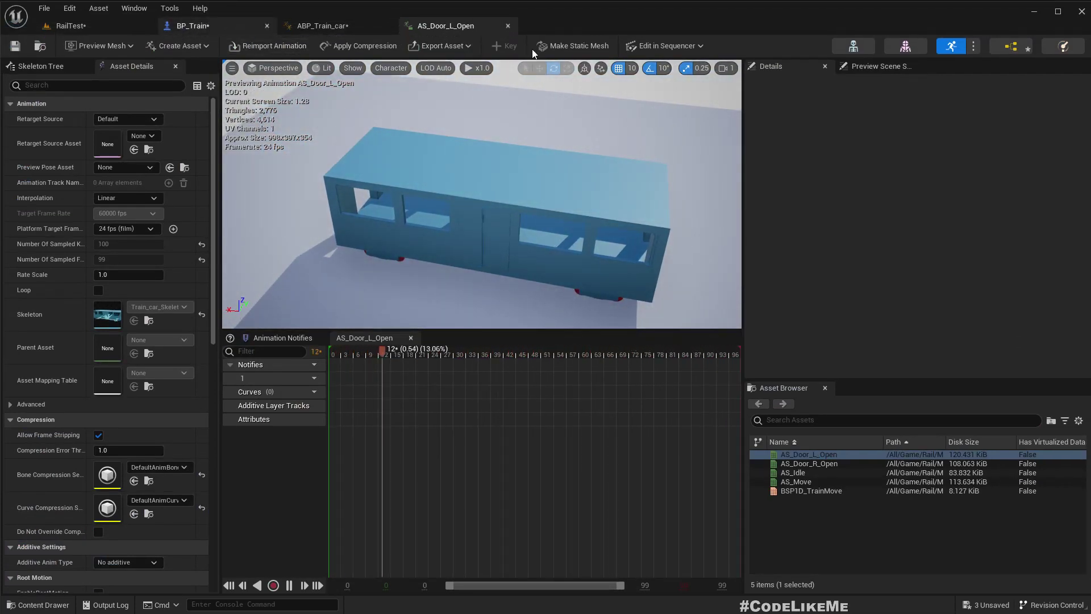
click(508, 25)
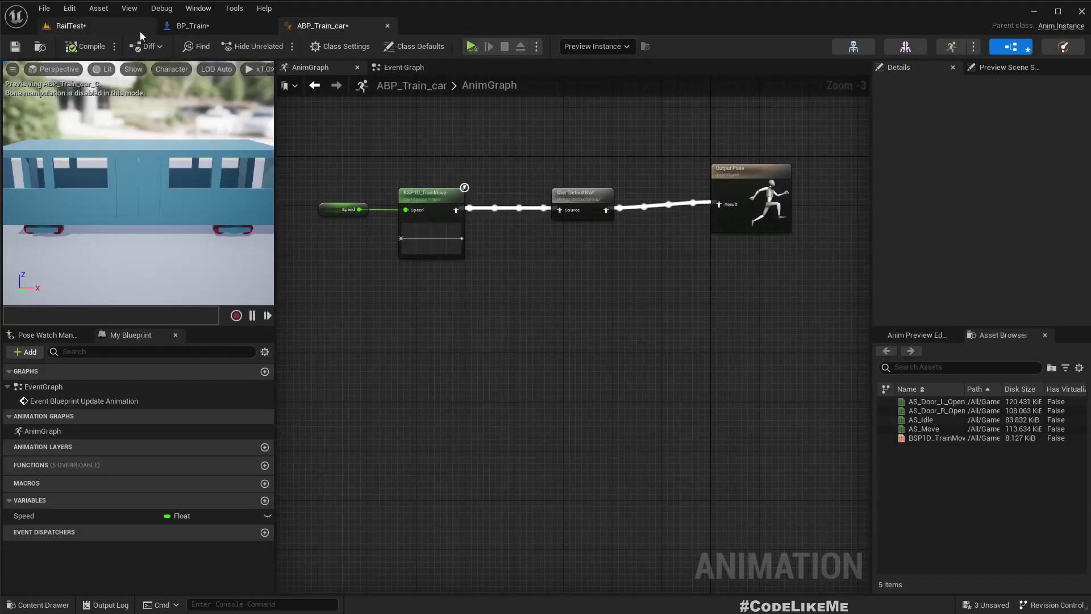
Create an animation montage from AS_Door_L_Open and open it in the main editor window
click(103, 25)
right_click(234, 527)
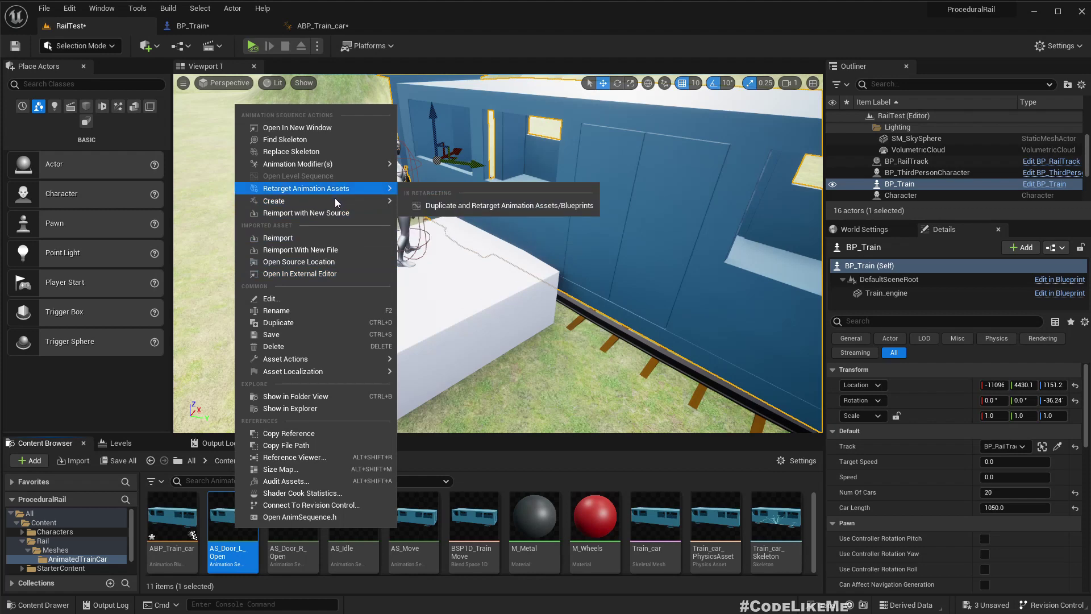
mouse_move(341, 201)
click(458, 215)
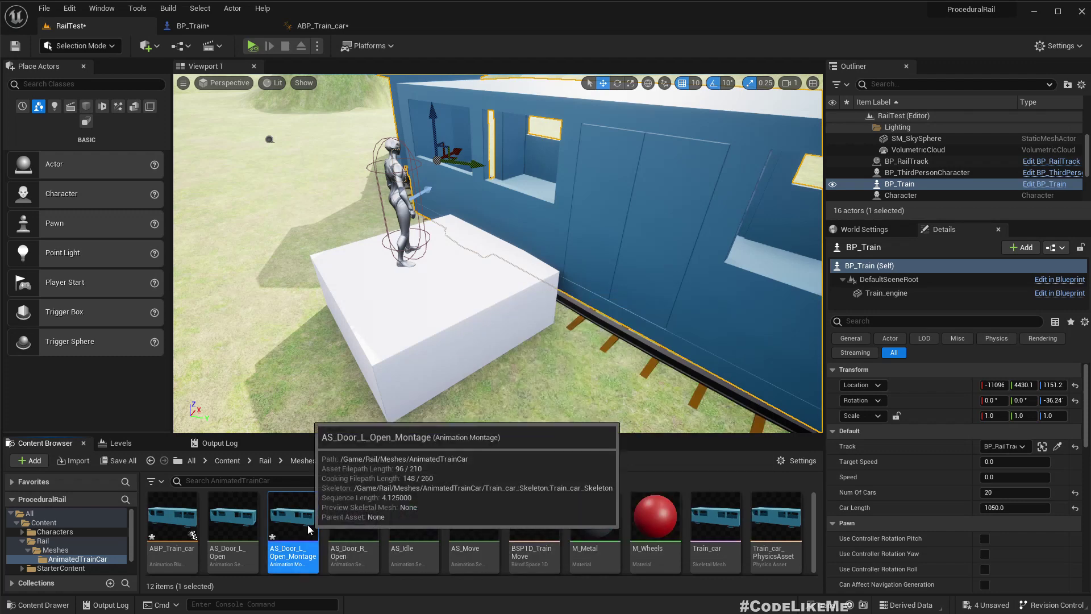
double_click(293, 526)
drag(483, 82, 468, 21)
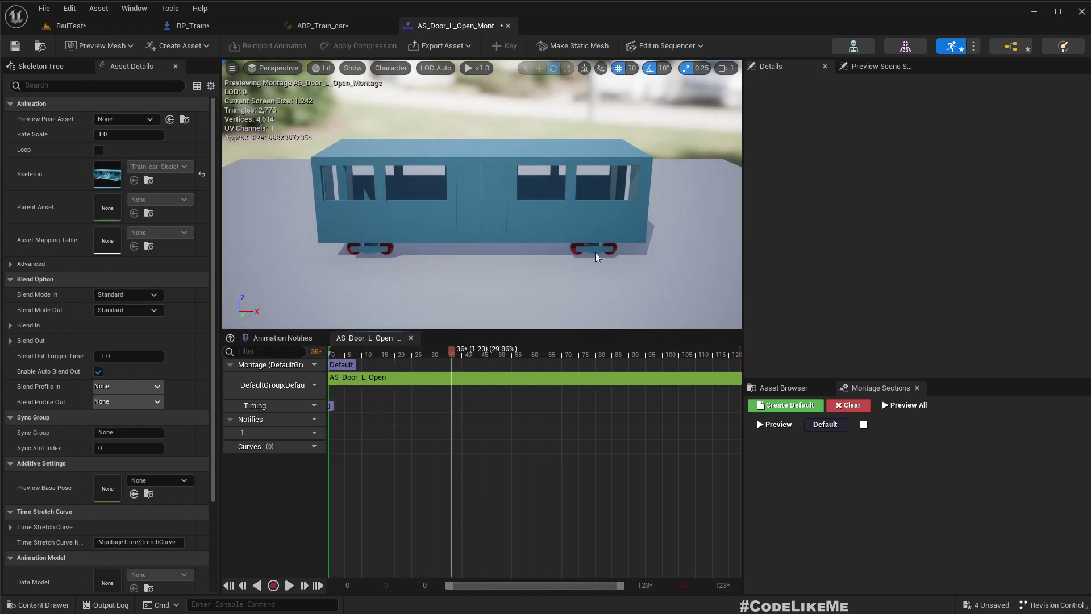
Add a montage section named Open at about frame 50, where the door is fully open
key(d)
right_drag(566, 259, 572, 318)
key(a)
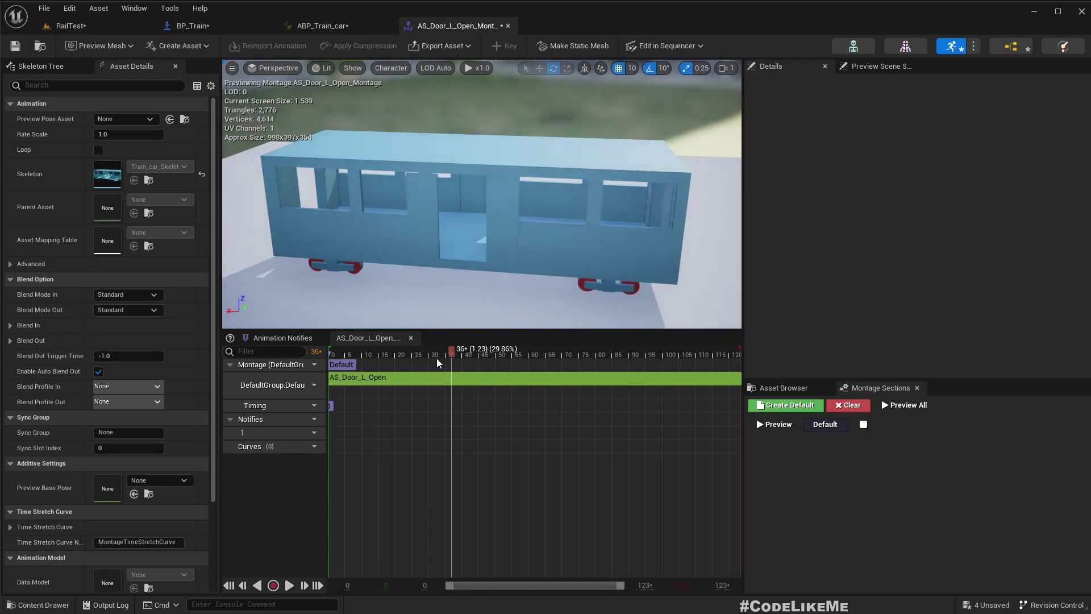
drag(457, 349, 346, 357)
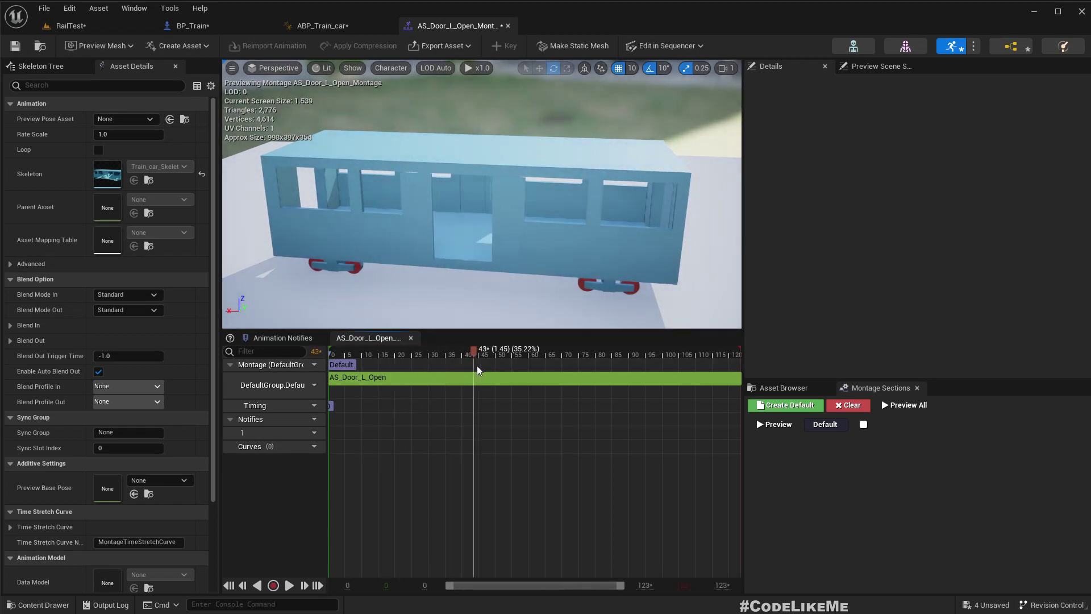
drag(480, 371, 512, 374)
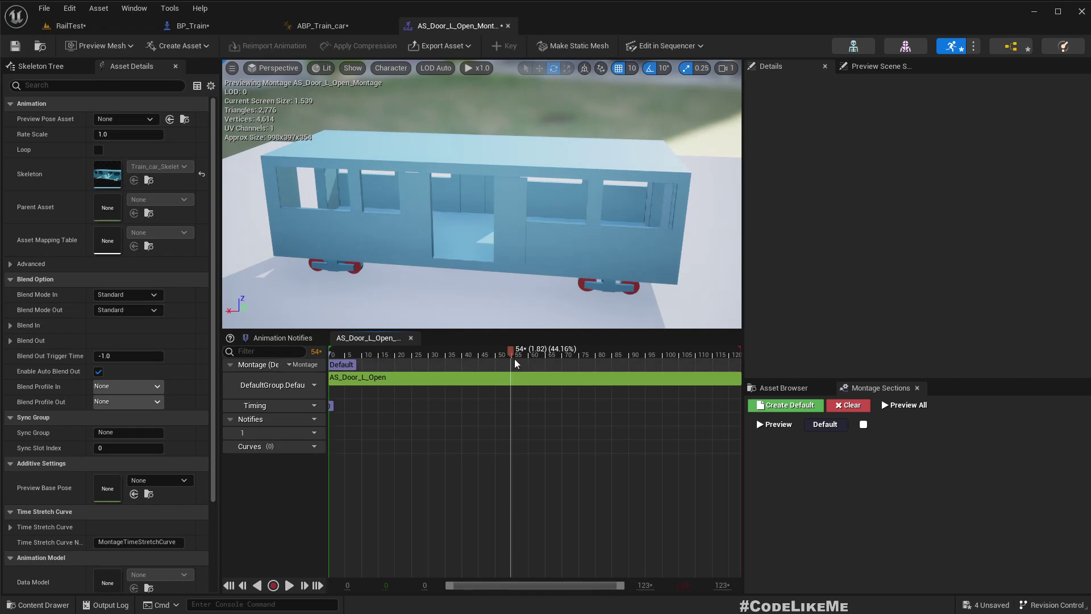
mouse_move(515, 355)
mouse_down()
mouse_move(544, 355)
mouse_move(493, 354)
mouse_up()
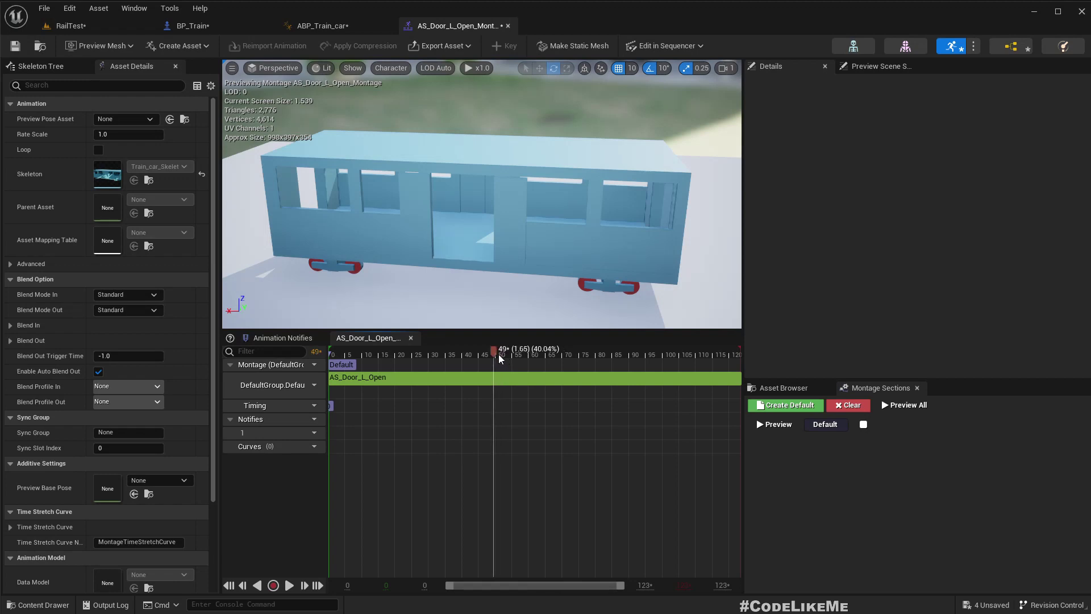
right_click(495, 388)
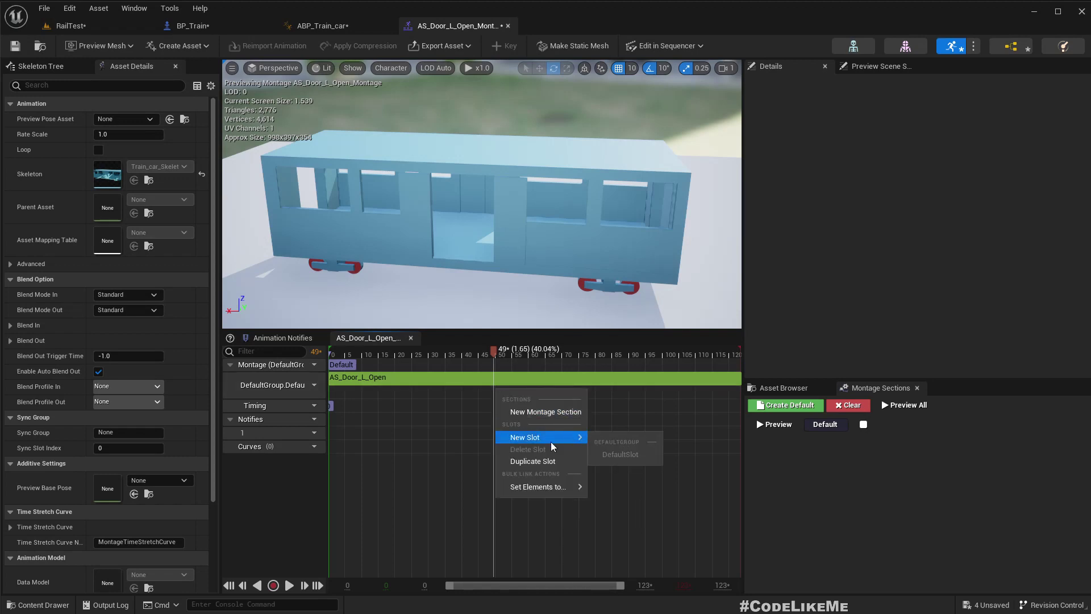
click(545, 411)
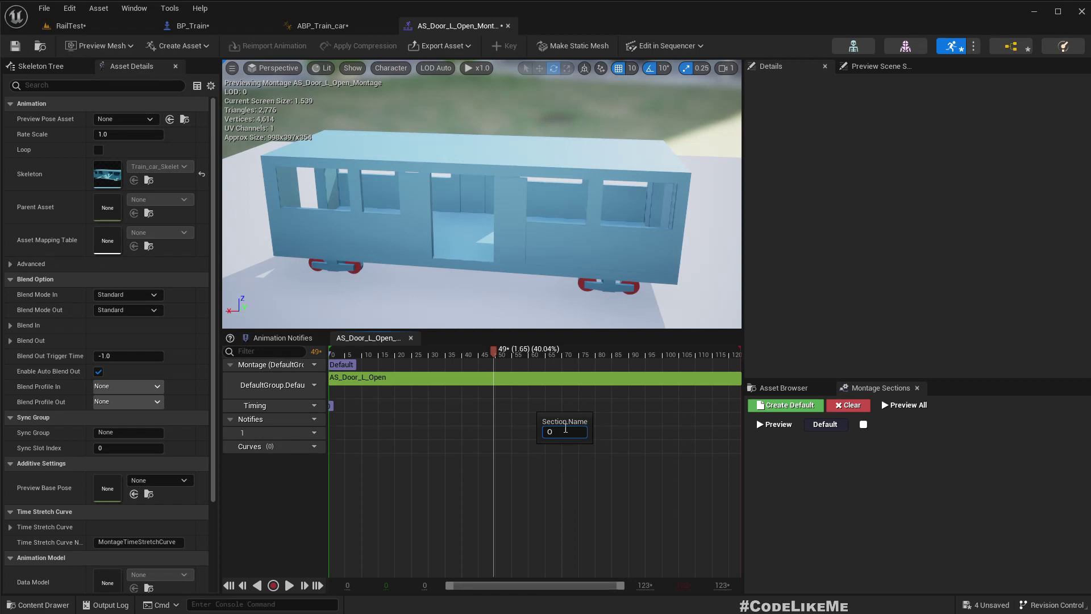
key(Return)
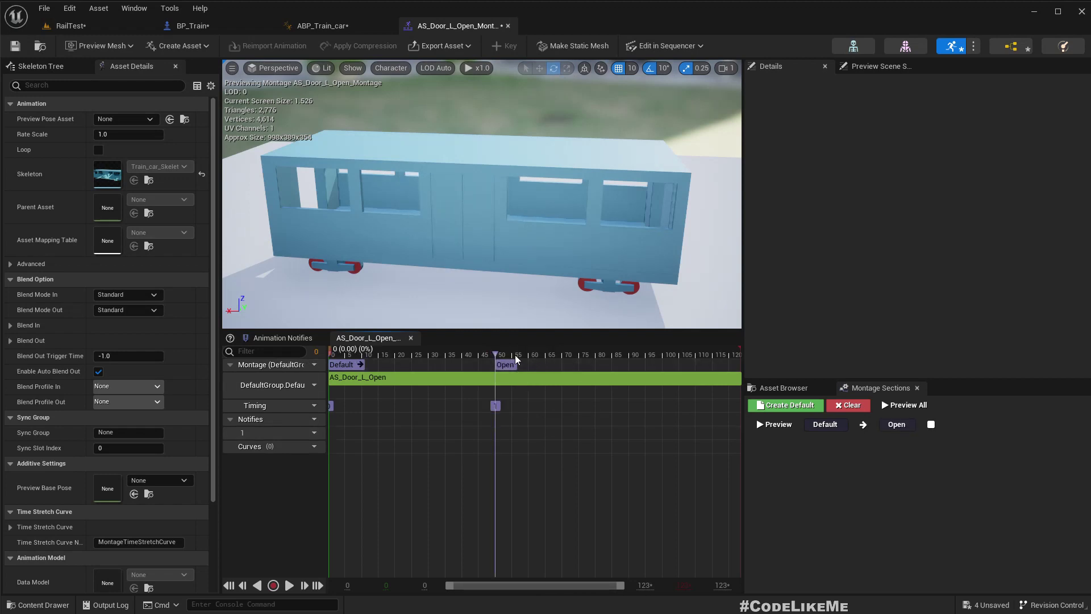
Add a montage section named Close at about frame 70, while the door is still open
drag(512, 355, 563, 357)
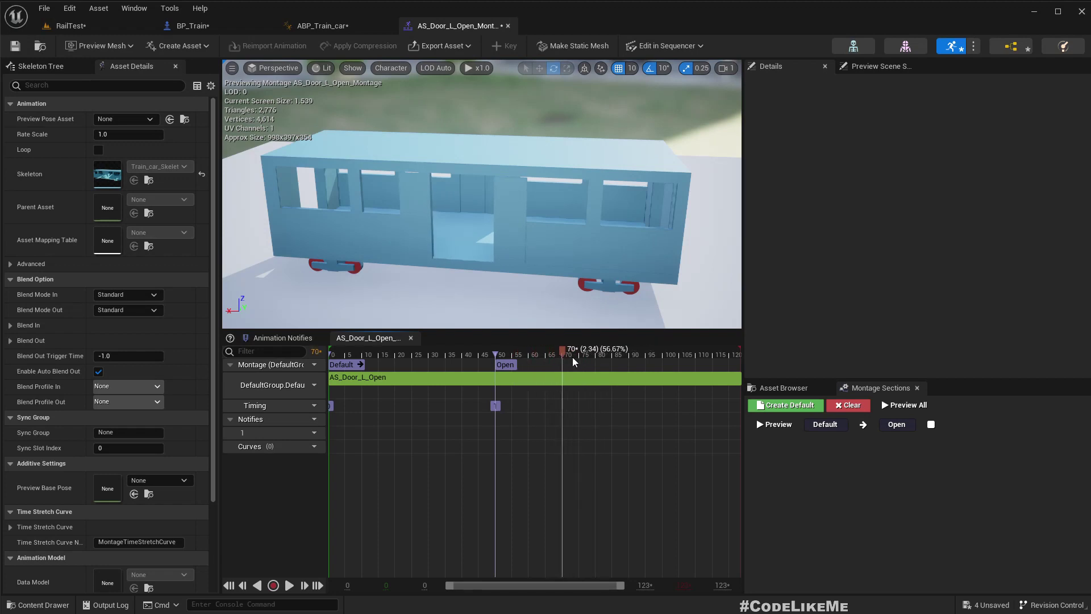
right_click(572, 357)
right_click(588, 420)
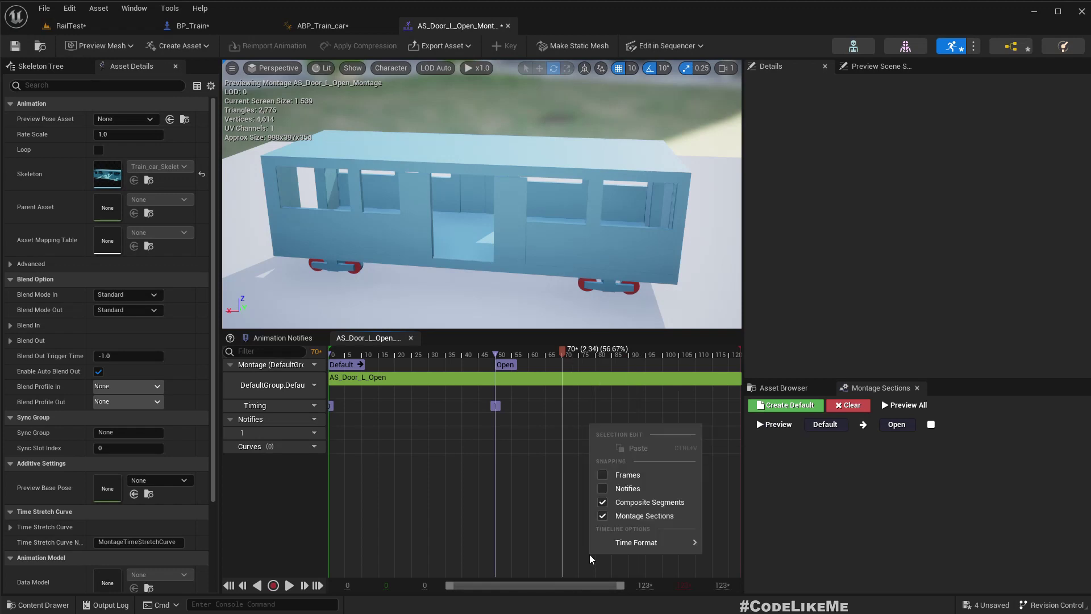
click(586, 405)
right_click(566, 387)
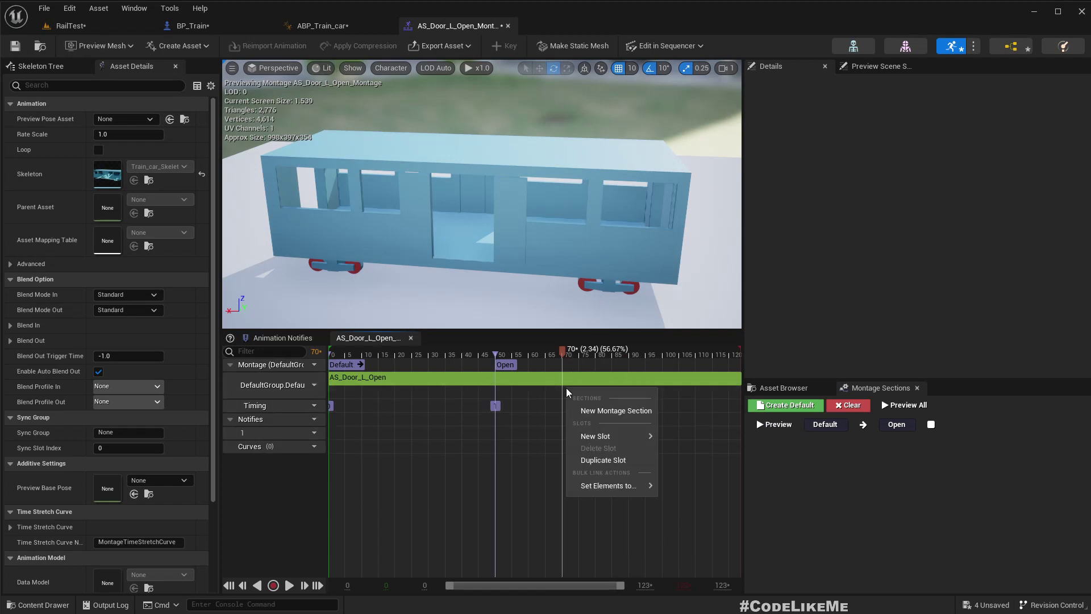
click(622, 413)
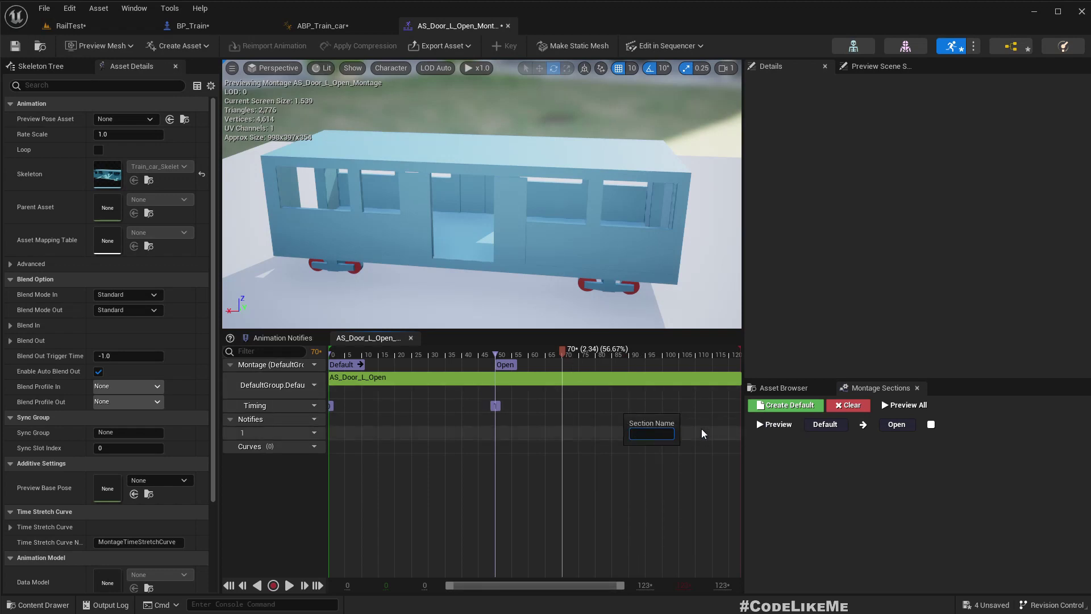
text(Close)
key(Return)
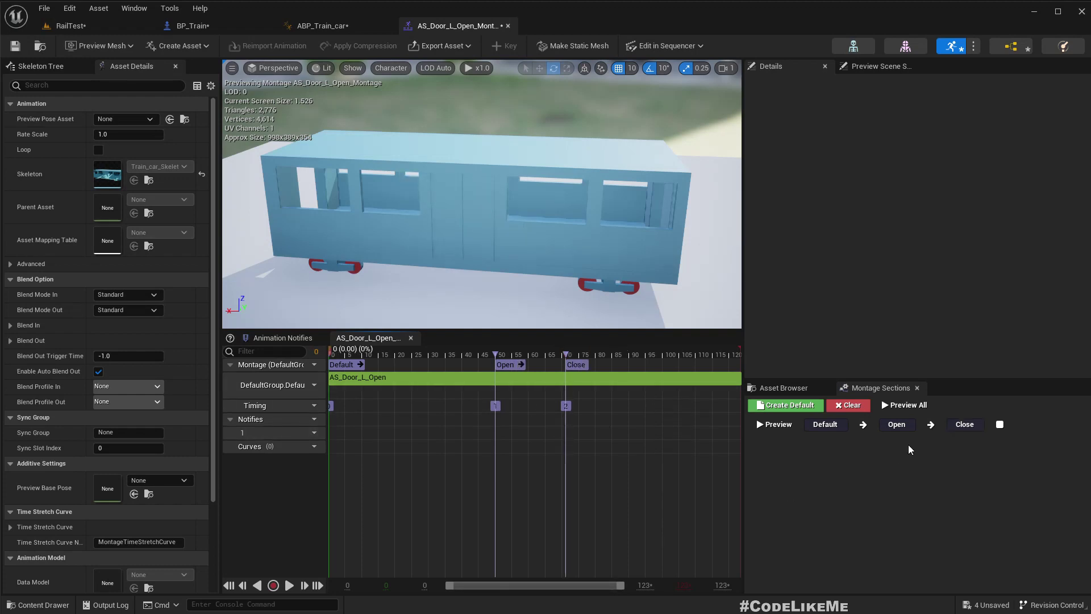
Set the Open section's next section to Open so that it loops on itself
click(923, 424)
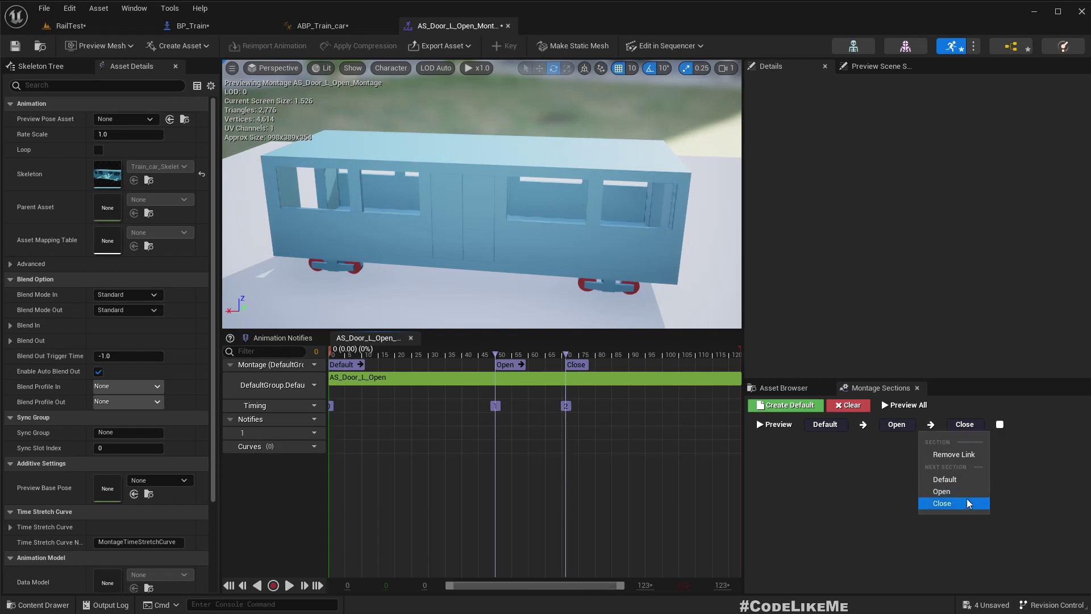
click(505, 361)
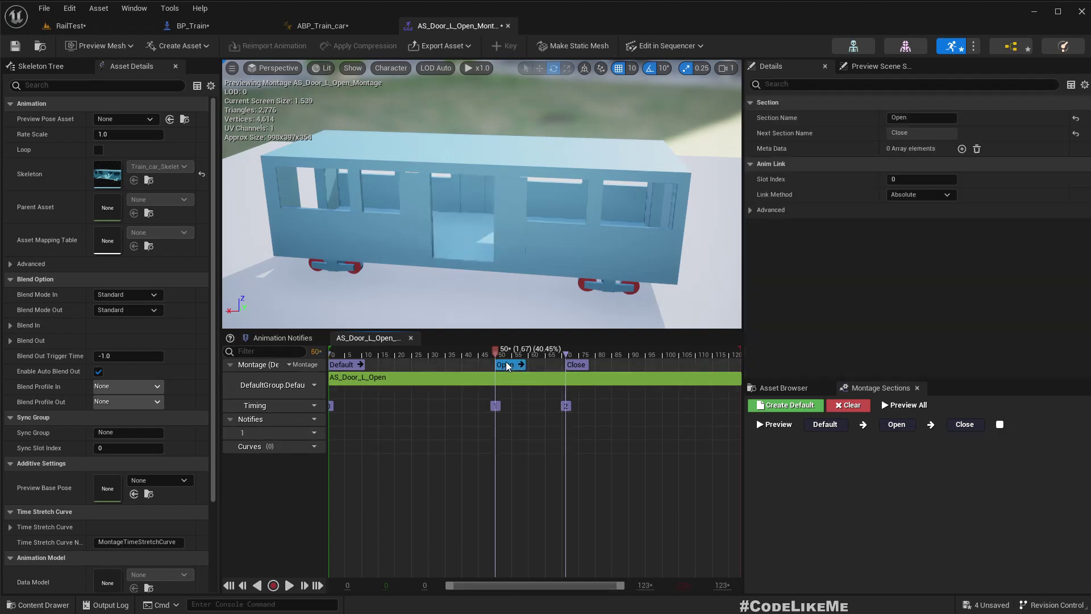
click(930, 426)
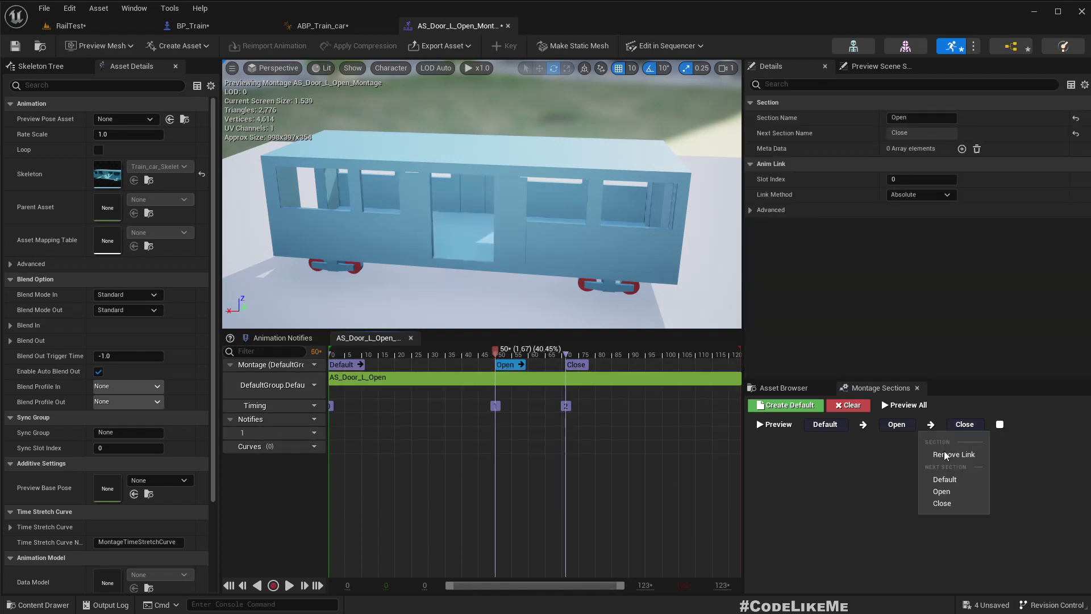
click(950, 492)
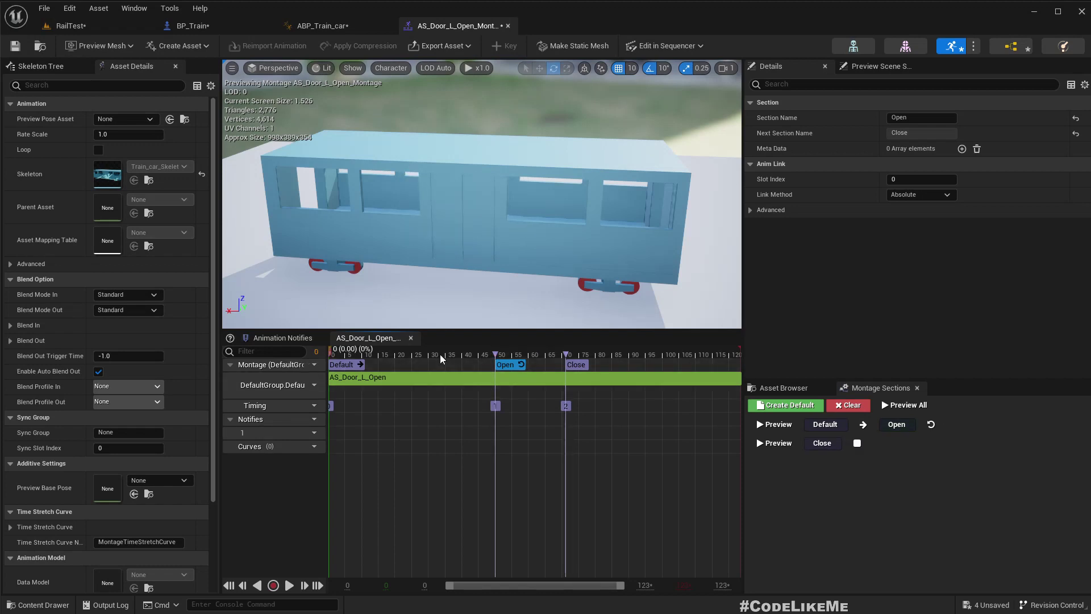
Preview the montage playing into the looping Open section, and scrub through the Close section
click(361, 355)
key(space)
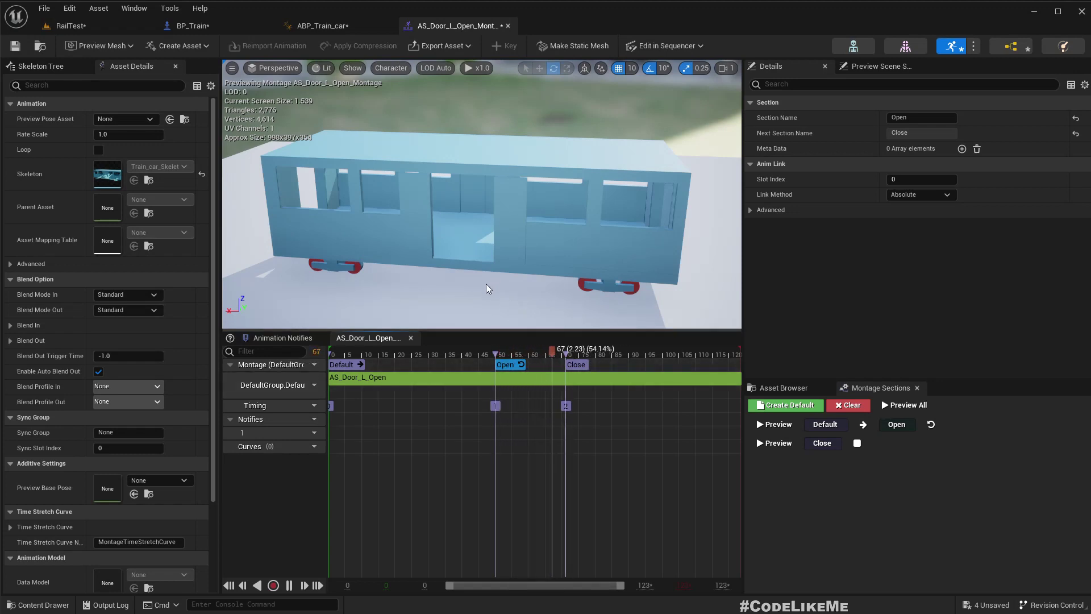
key(space)
drag(585, 355, 733, 366)
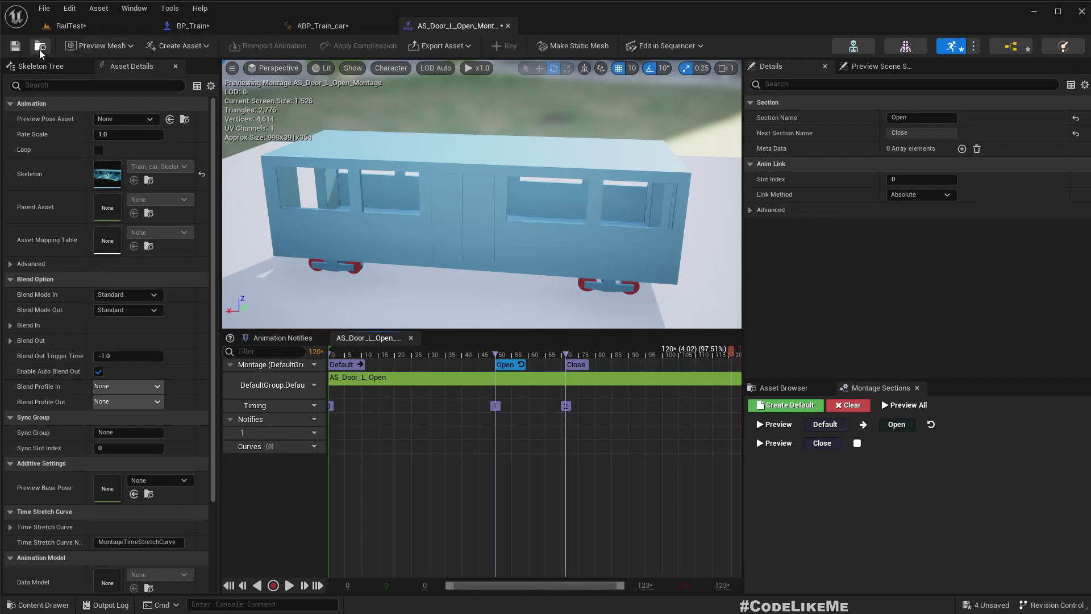
Add a new function named PlayMontage to the BP_Train blueprint
click(71, 26)
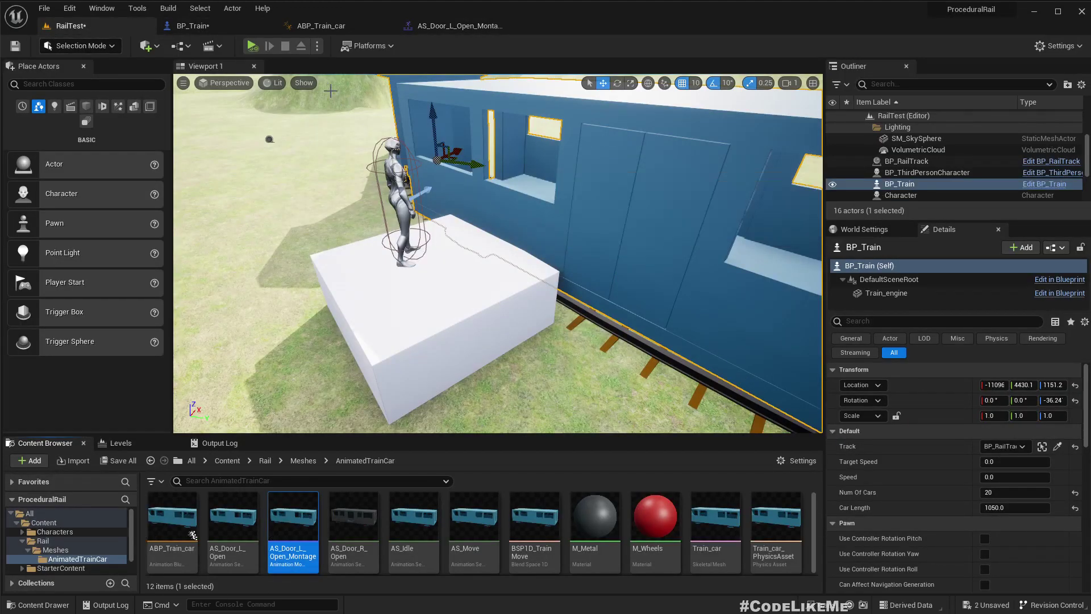
click(216, 25)
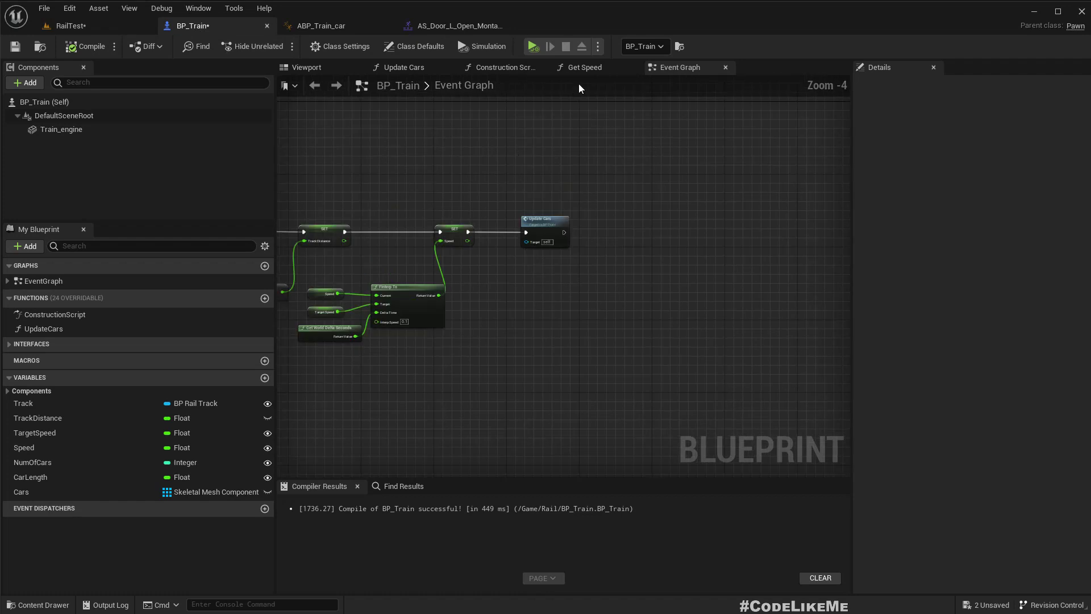
scroll(654, 153, down, 4)
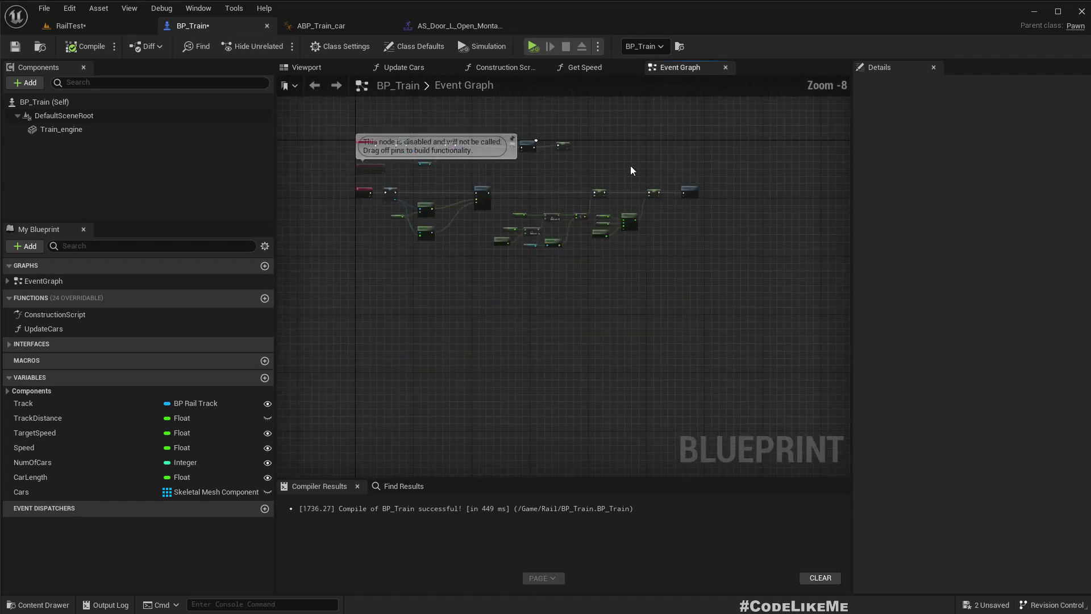
scroll(375, 180, up, 4)
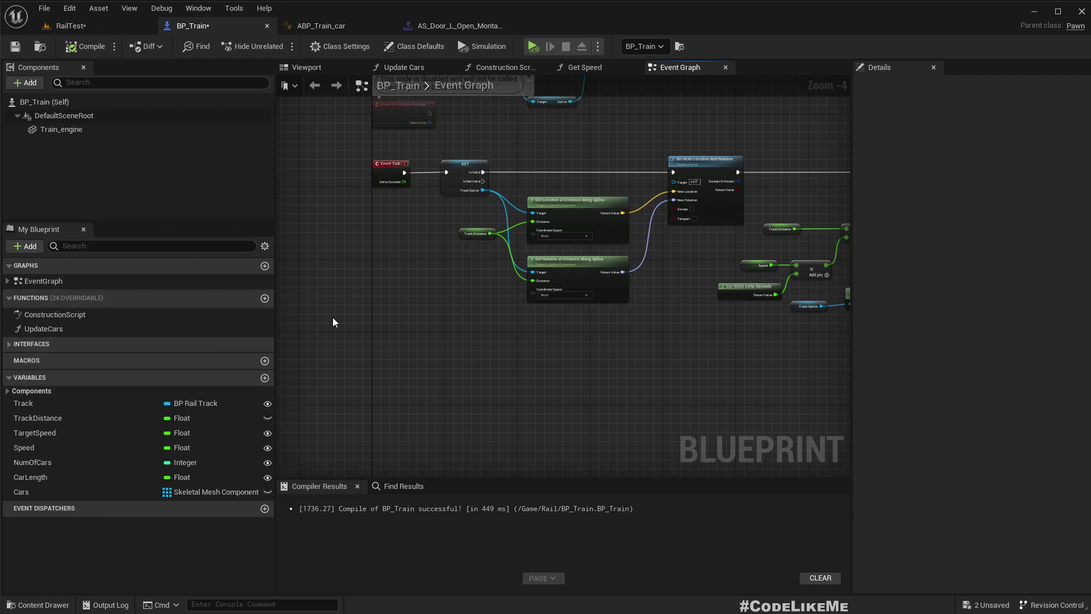
click(264, 298)
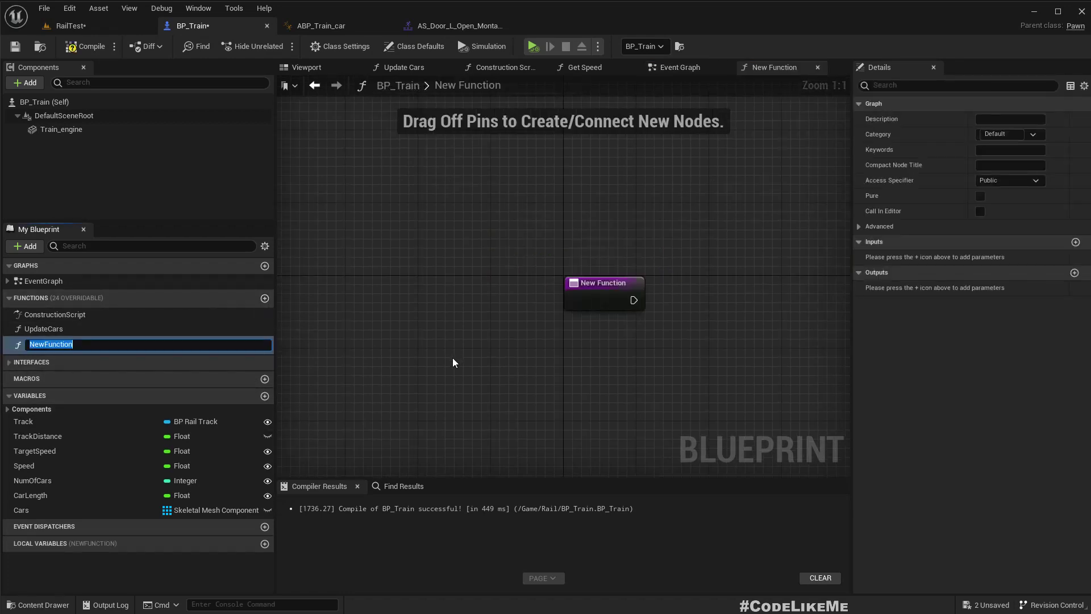
text(PlayMontage)
key(Return)
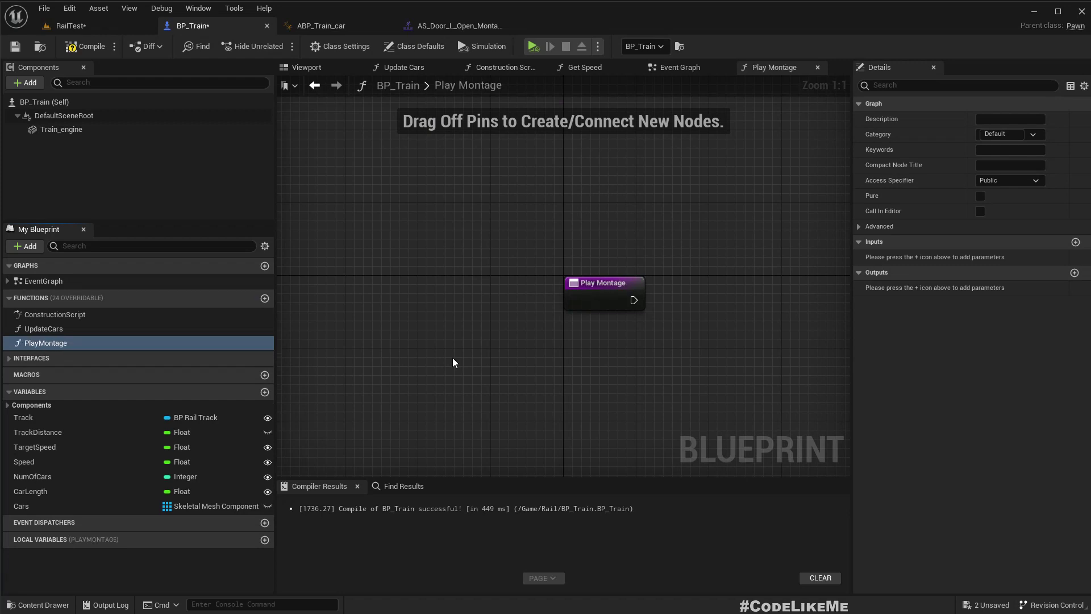
Place a getter for the Cars array in the PlayMontage graph and feed it into a For Each Loop node
right_drag(644, 340, 500, 316)
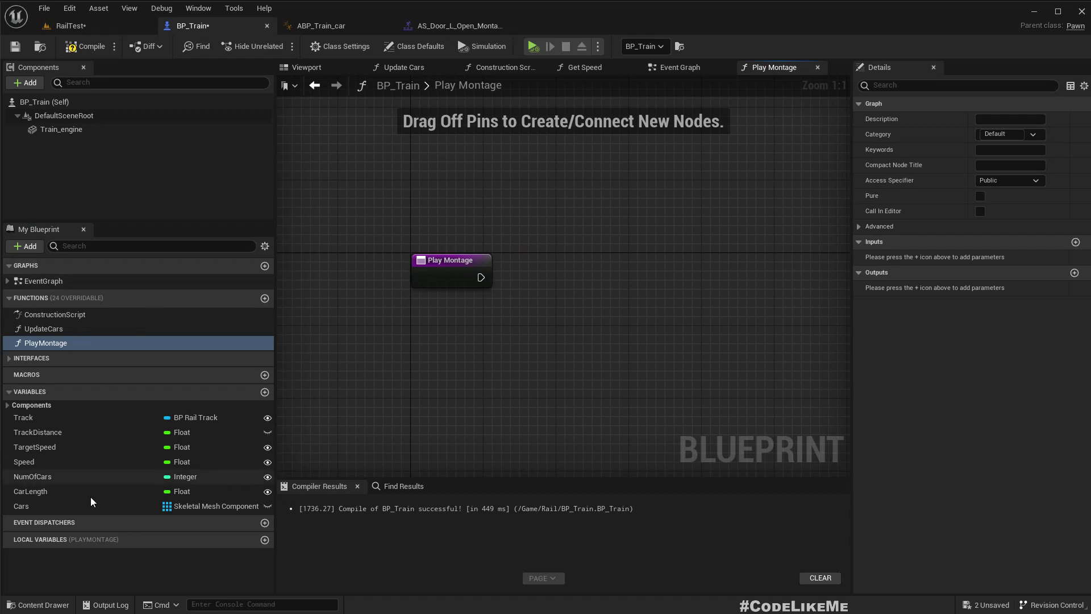
drag(26, 507, 578, 308)
right_drag(608, 336, 507, 349)
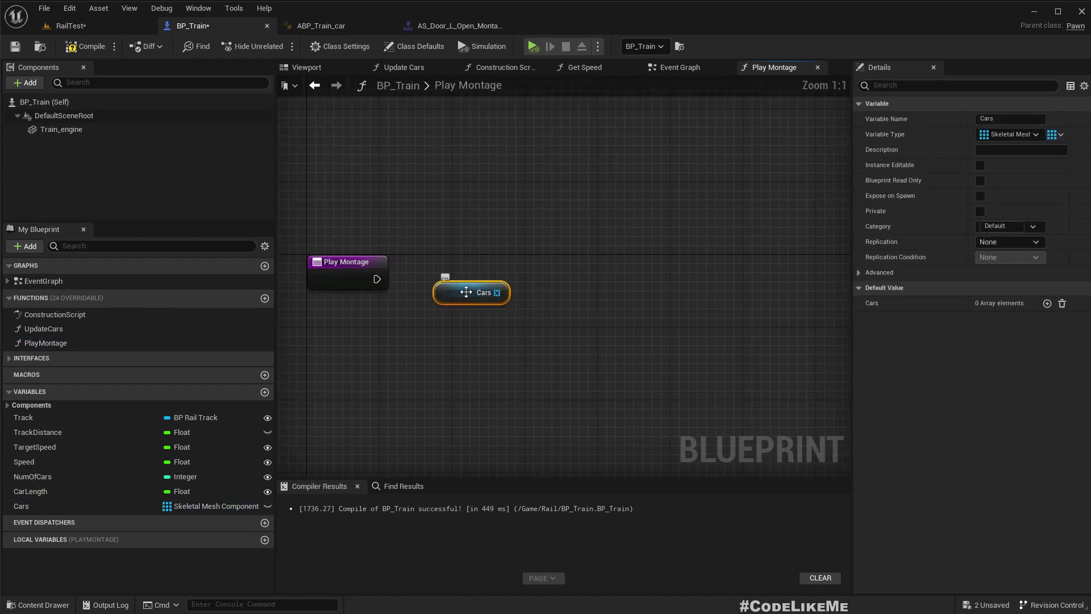
drag(474, 291, 567, 309)
text(forea)
key(Return)
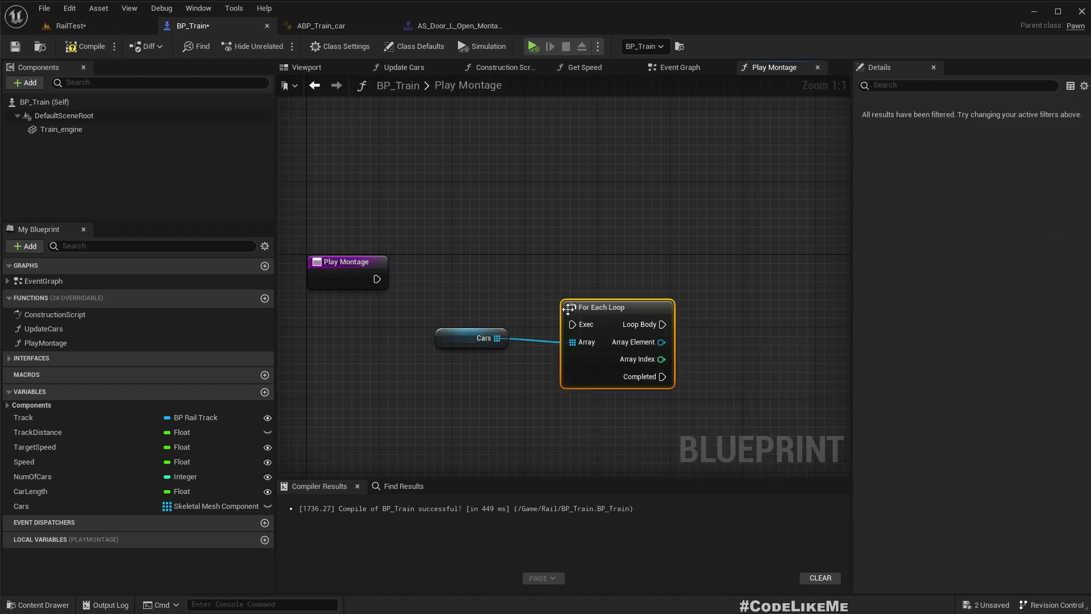
Connect the Play Montage entry node to the For Each Loop's Exec and line the loop up with the entry
drag(377, 279, 578, 324)
drag(579, 321, 600, 273)
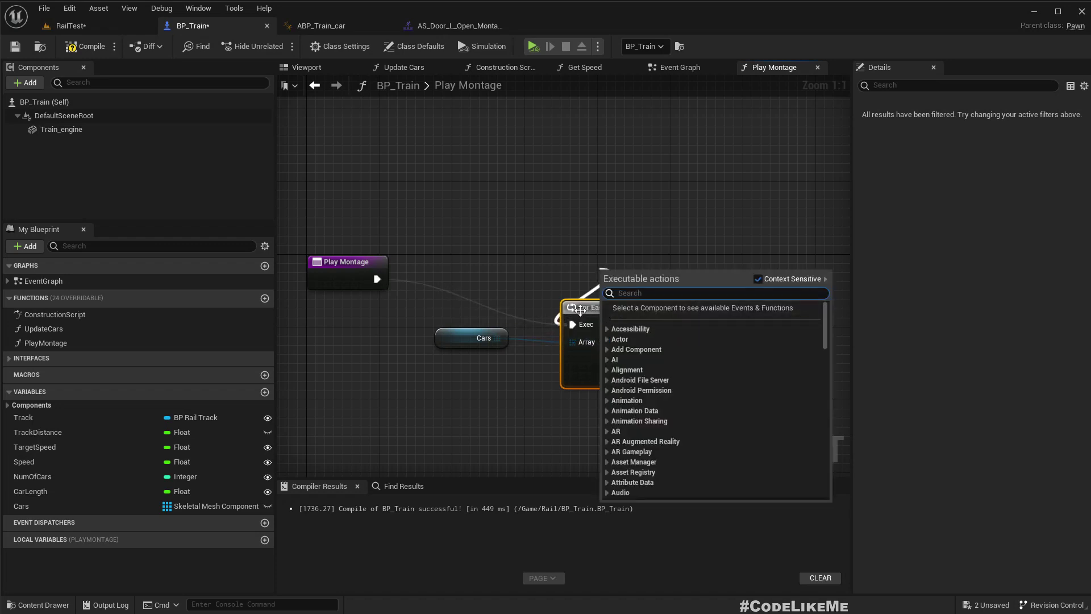
drag(580, 313, 598, 277)
right_drag(608, 377, 470, 333)
drag(541, 262, 612, 267)
text(play)
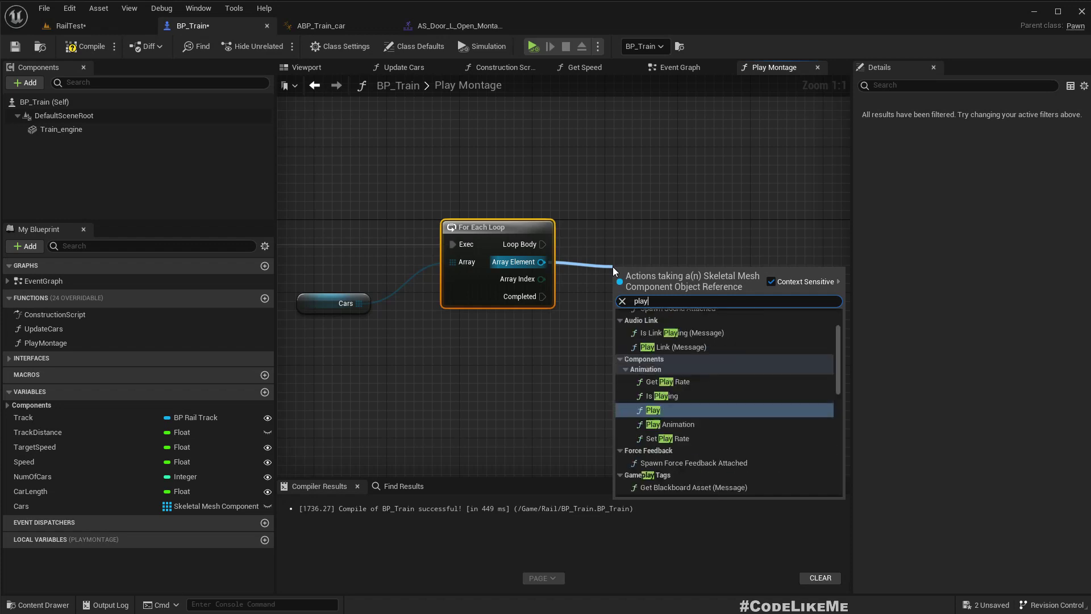
text( animat)
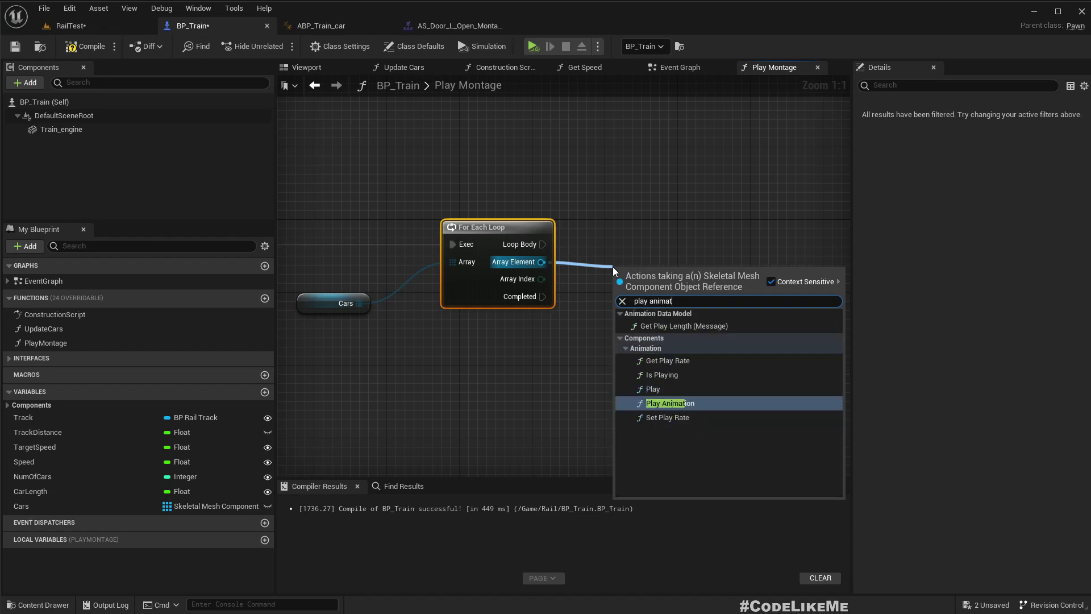
key(ctrl+a)
click(357, 376)
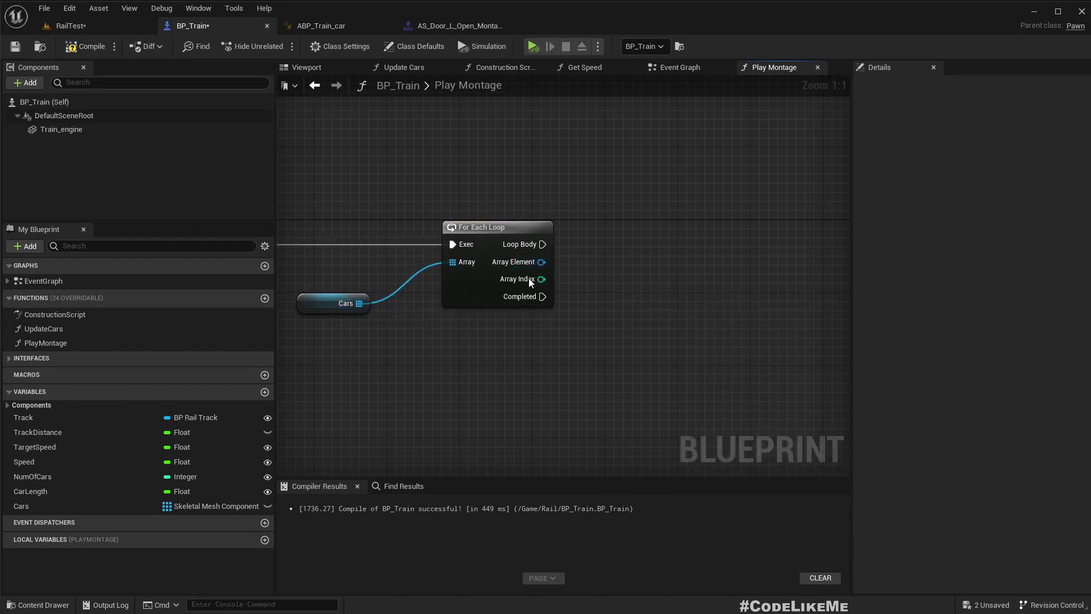
drag(541, 262, 636, 354)
text(monta)
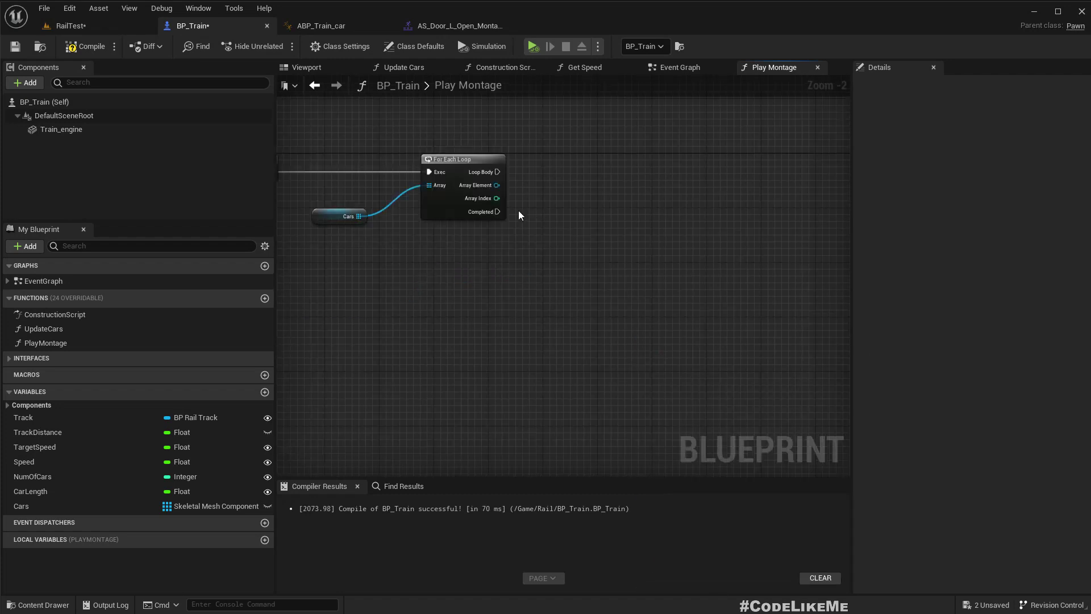
Add a Play Animation node targeting the loop's Array Element, choose AS_Door_L_Open_Montage as its animation, and run it from Loop Body
drag(496, 185, 561, 199)
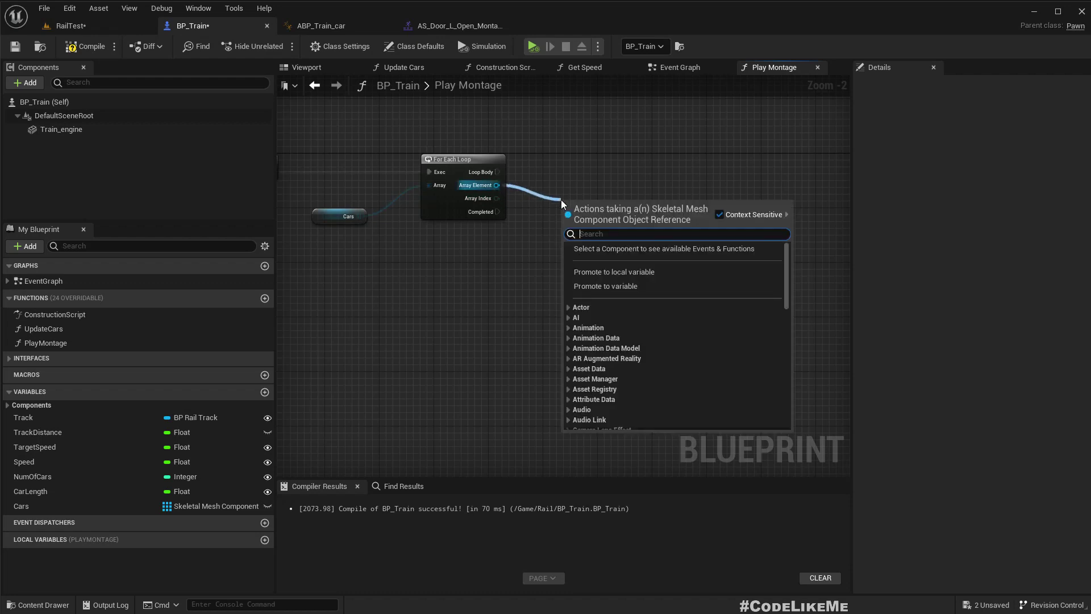
text(play anim)
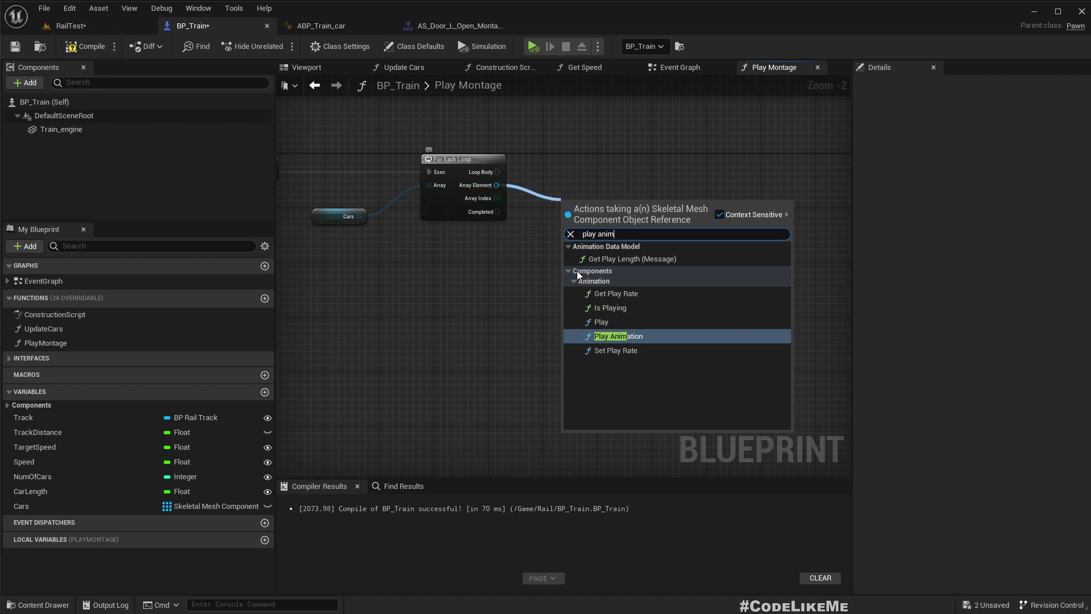
click(630, 335)
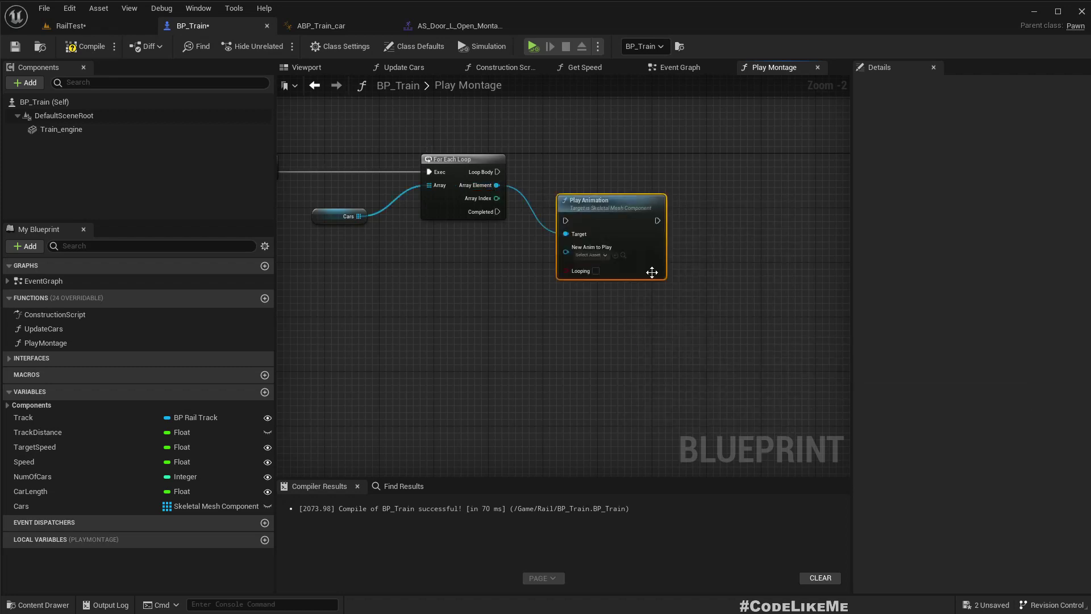
scroll(606, 220, up, 2)
click(629, 213)
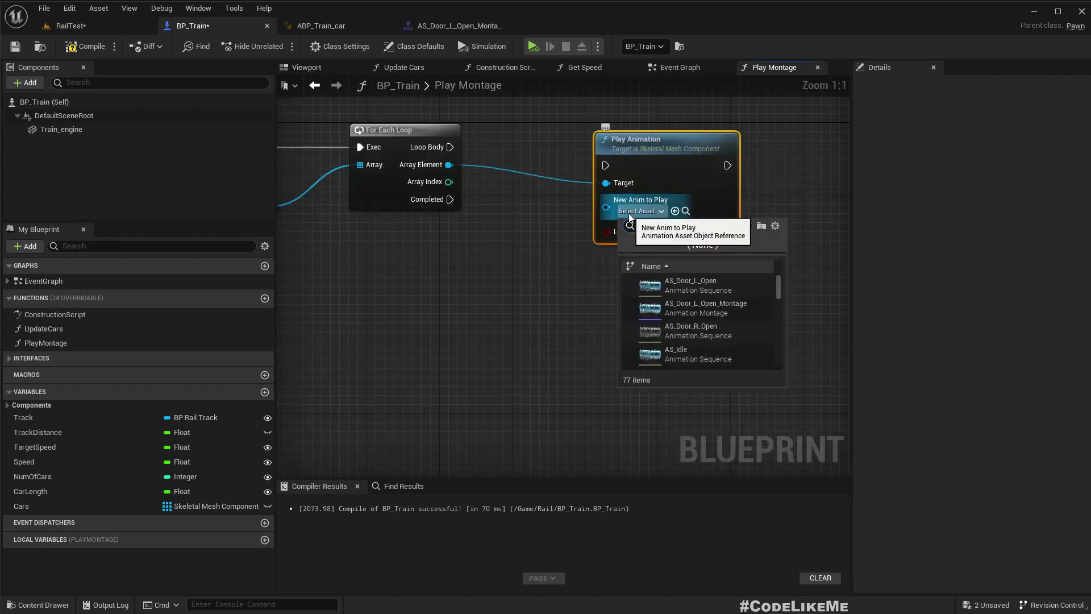
click(706, 305)
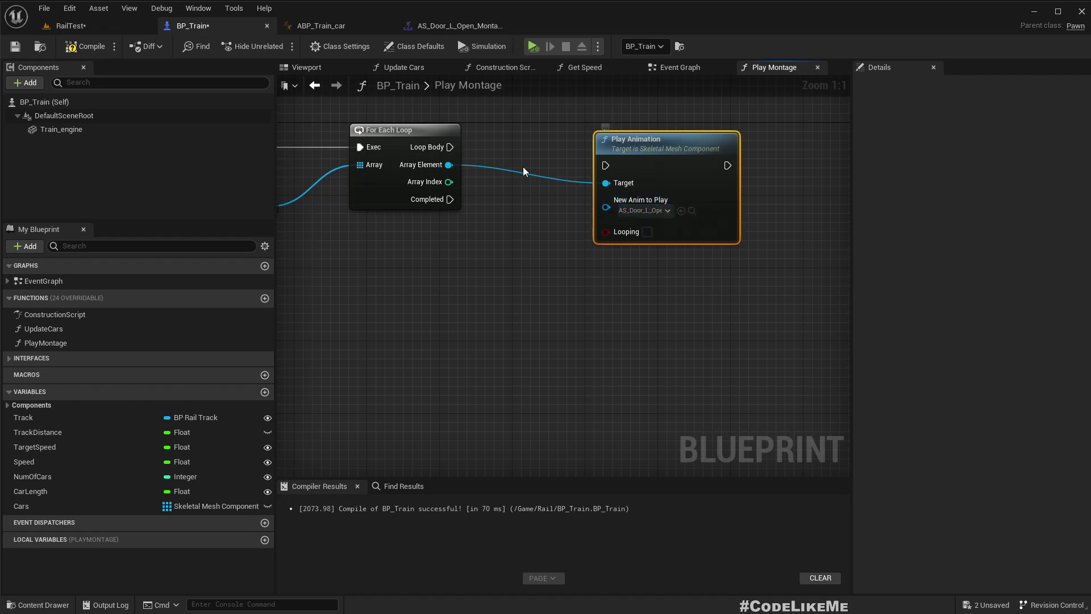
drag(450, 147, 615, 165)
Expose Play Animation's New Anim to Play as a function input named Animation, and align the Play Animation node with the loop
right_drag(492, 249, 677, 248)
scroll(677, 249, down, 2)
drag(762, 222, 394, 177)
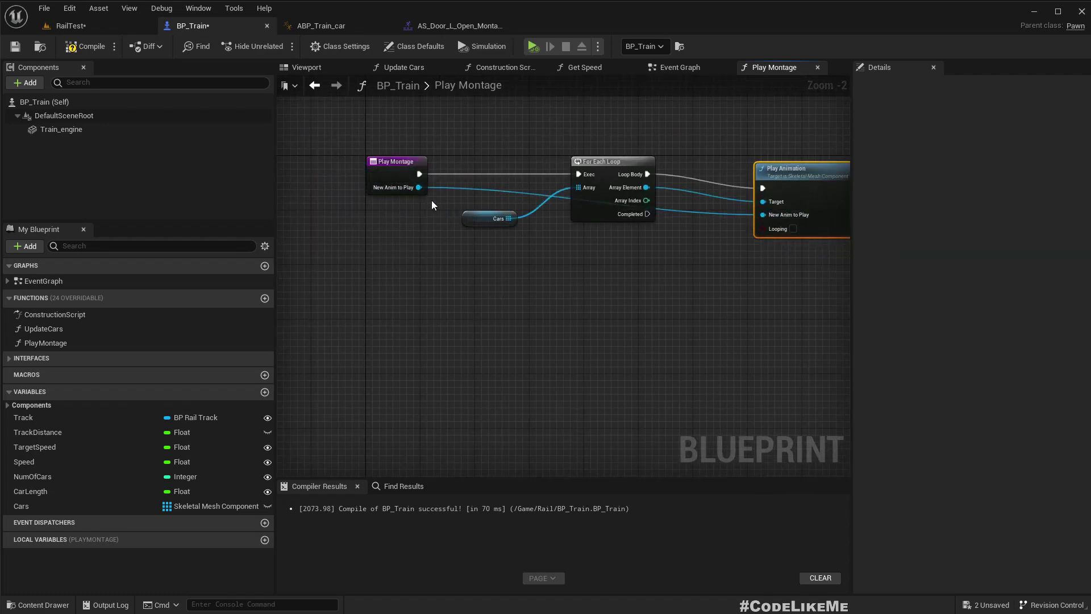
click(396, 170)
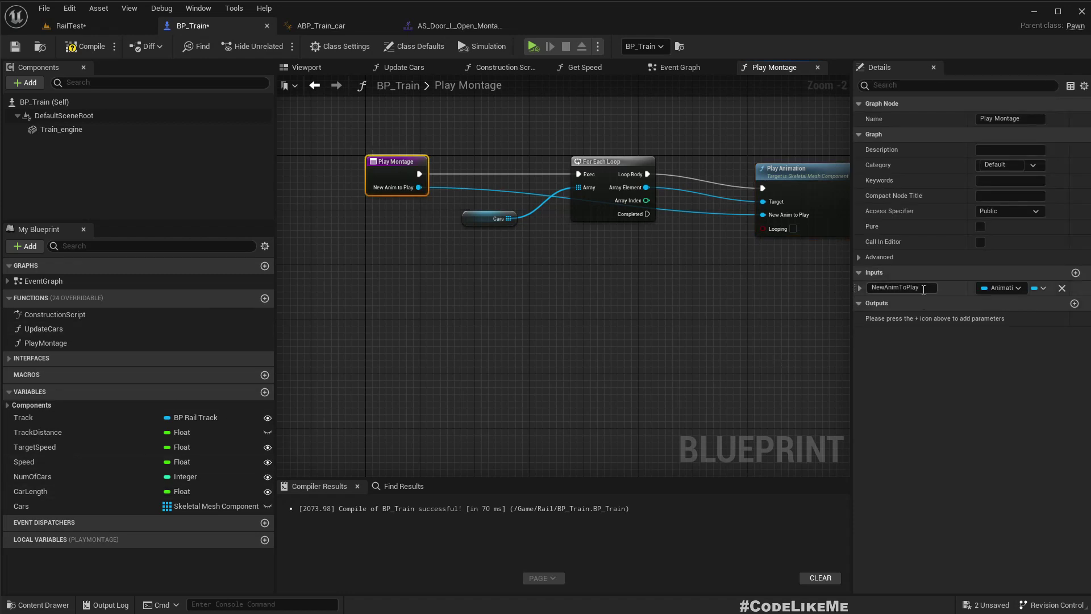
click(909, 288)
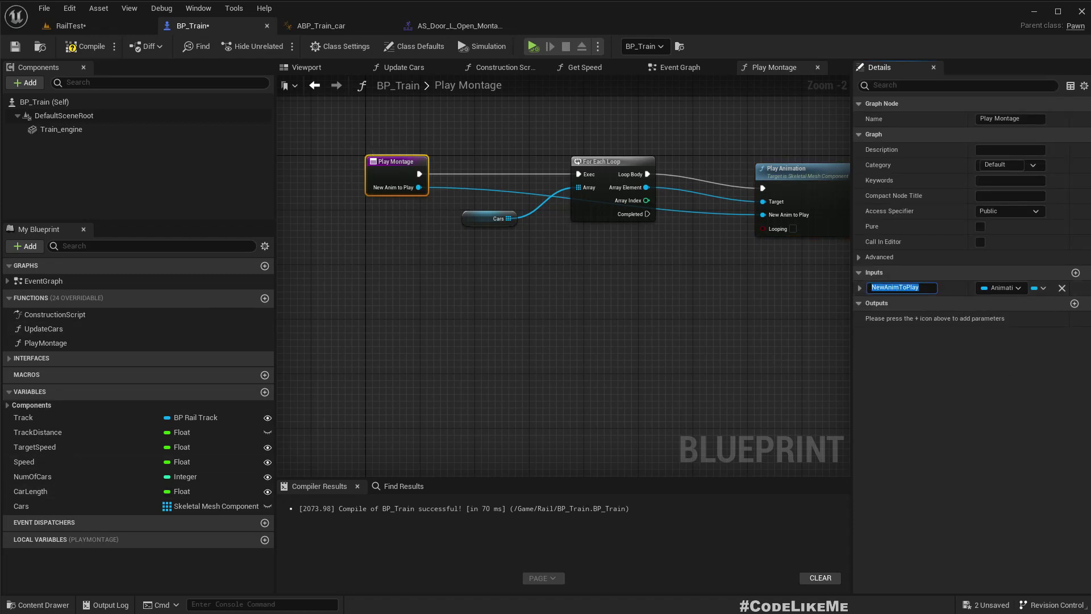
text(Animation)
key(Return)
right_drag(685, 275, 535, 310)
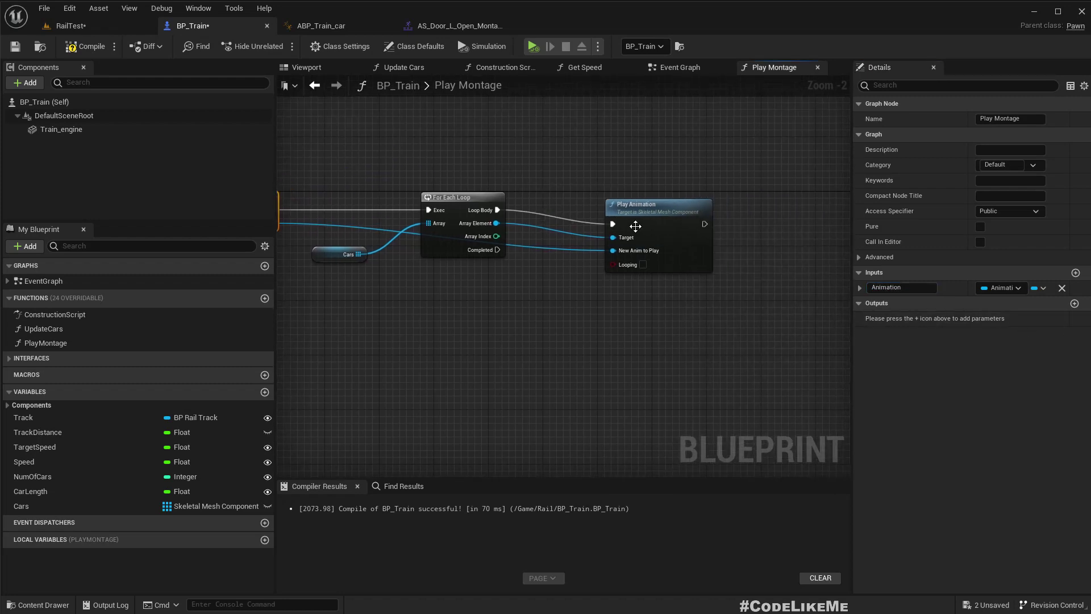
drag(645, 211, 646, 196)
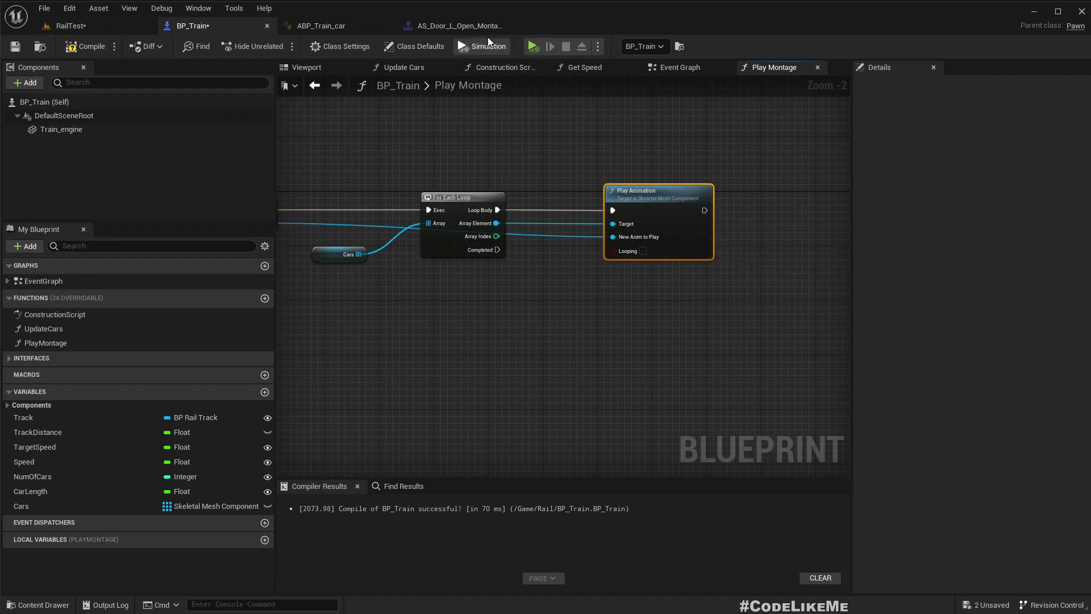
Check the section layout of AS_Door_L_Open_Montage and return to the RailTest level
click(466, 27)
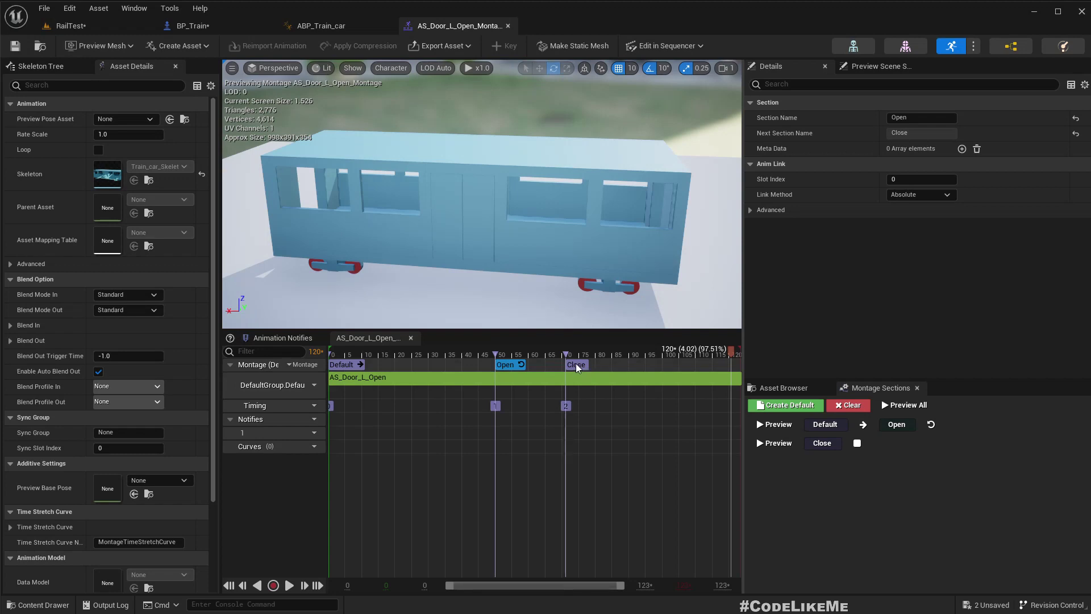
click(62, 26)
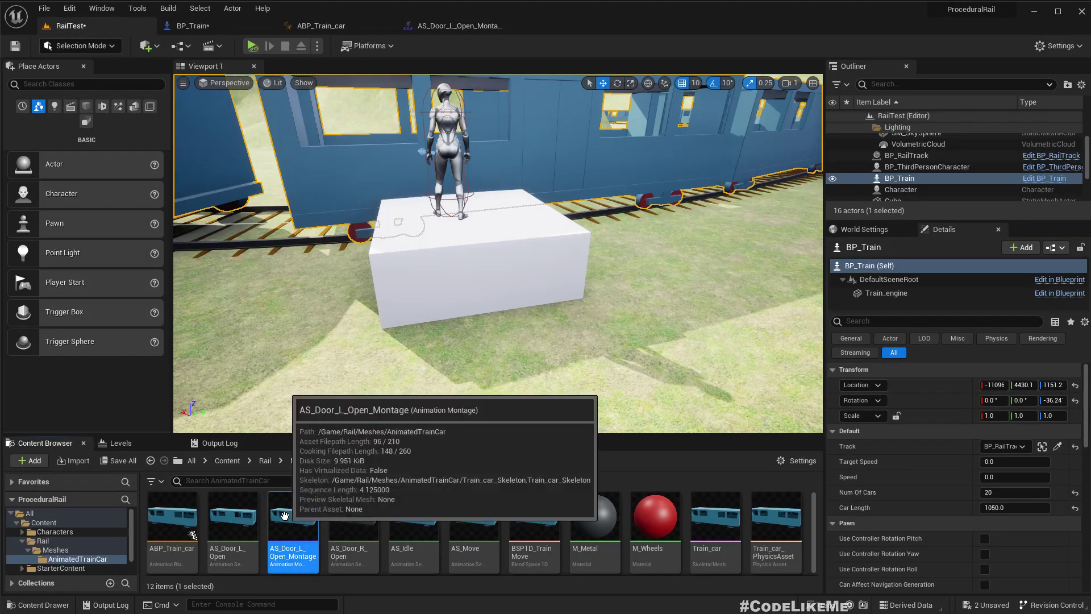
key(F2)
key(End)
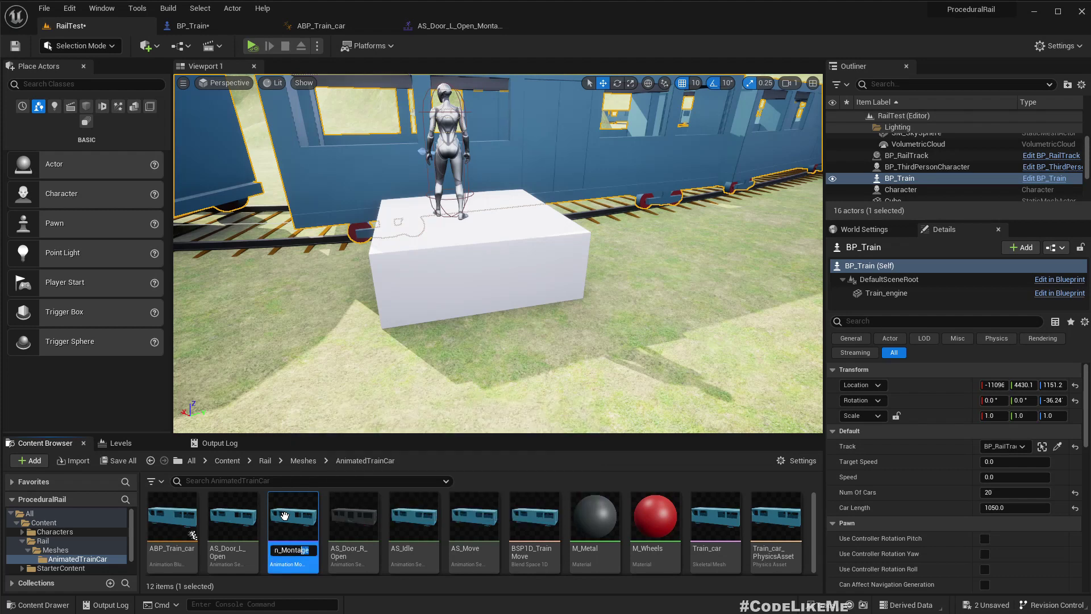
key(shift+Left)
key(shift+Left)
key(shift+Left)
key(shift+Left)
key(shift+Left)
key(shift+Left)
key(shift+Left)
key(shift+Left)
key(shift+Left)
key(shift+Left)
key(shift+Left)
key(shift+Left)
key(shift+Left)
key(shift+Left)
key(shift+Left)
key(shift+Left)
key(shift+Left)
key(shift+Left)
key(shift+Left)
key(End)
key(ctrl+a)
key(Home)
key(Return)
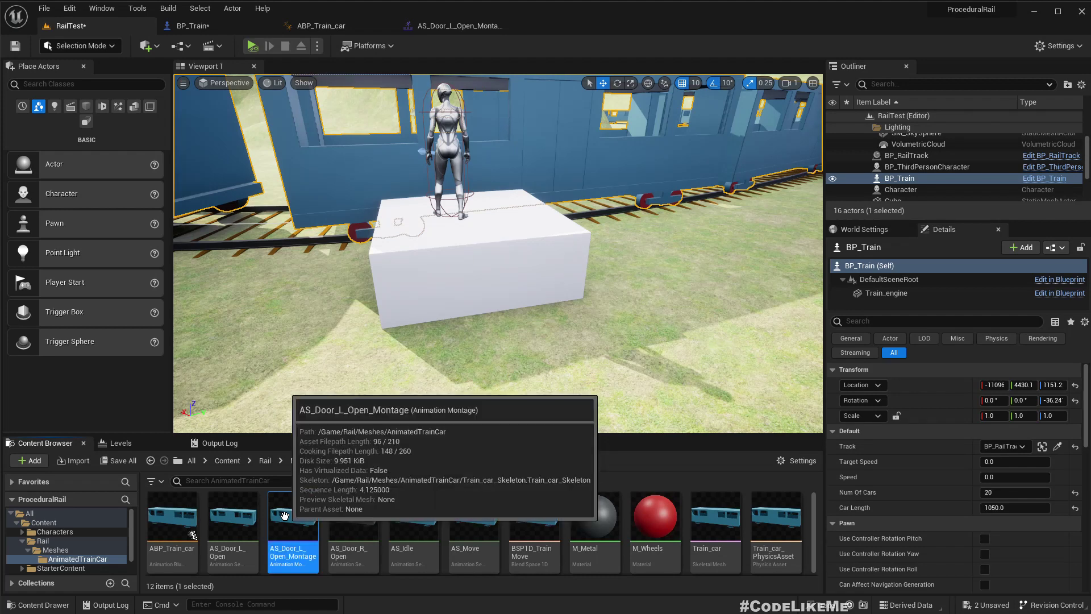
key(F2)
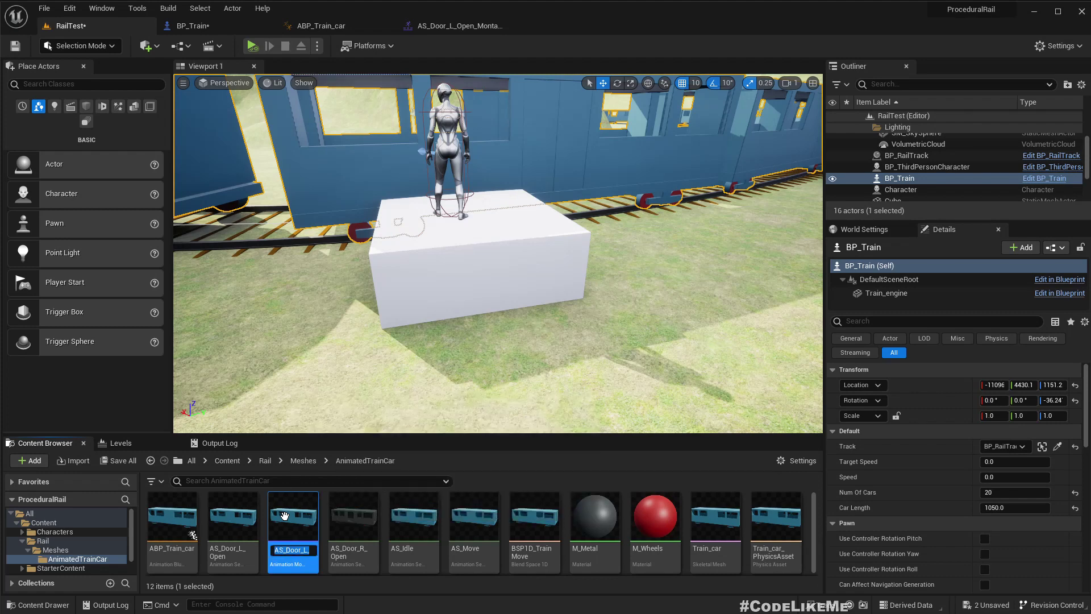
key(End)
key(shift+Left)
key(shift+Left)
key(shift+Left)
key(shift+Left)
key(shift+Left)
key(shift+Left)
key(shift+Left)
key(shift+Left)
key(shift+Left)
key(shift+Left)
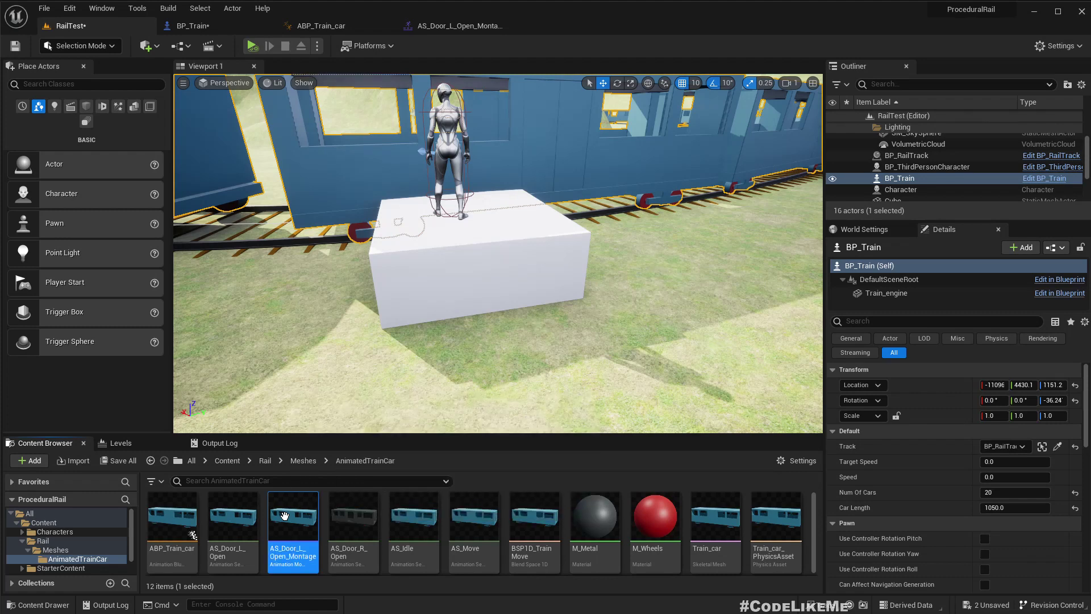
Duplicate AS_Door_L_Open_Montage, name the copy AS_Door_L_Close_Montage, and open it for editing
key(ctrl+d)
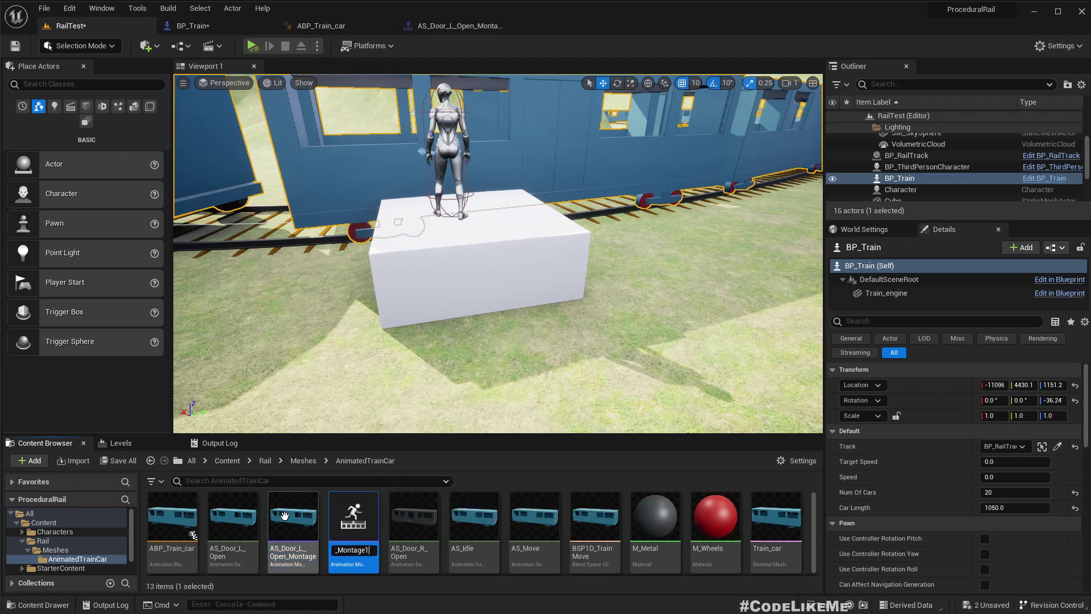
key(BackSpace)
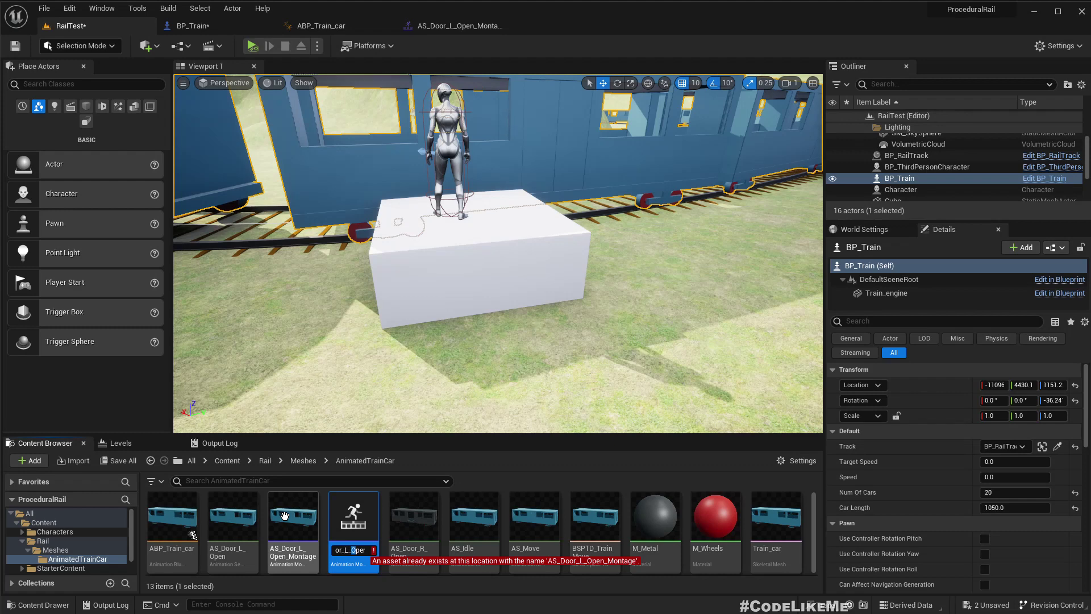
text(C)
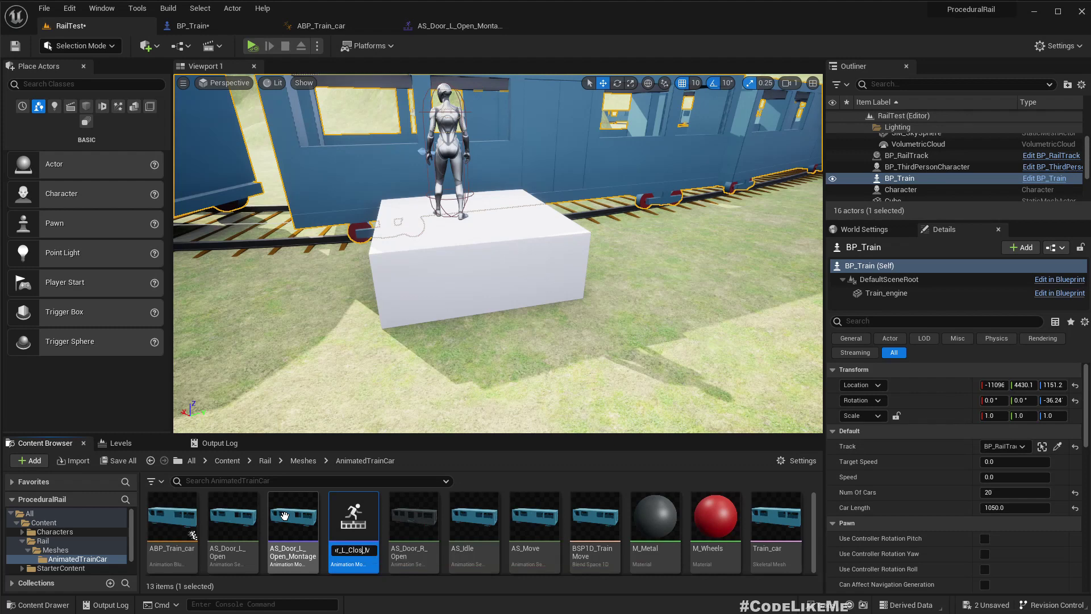
text(lose)
key(Return)
key(Return)
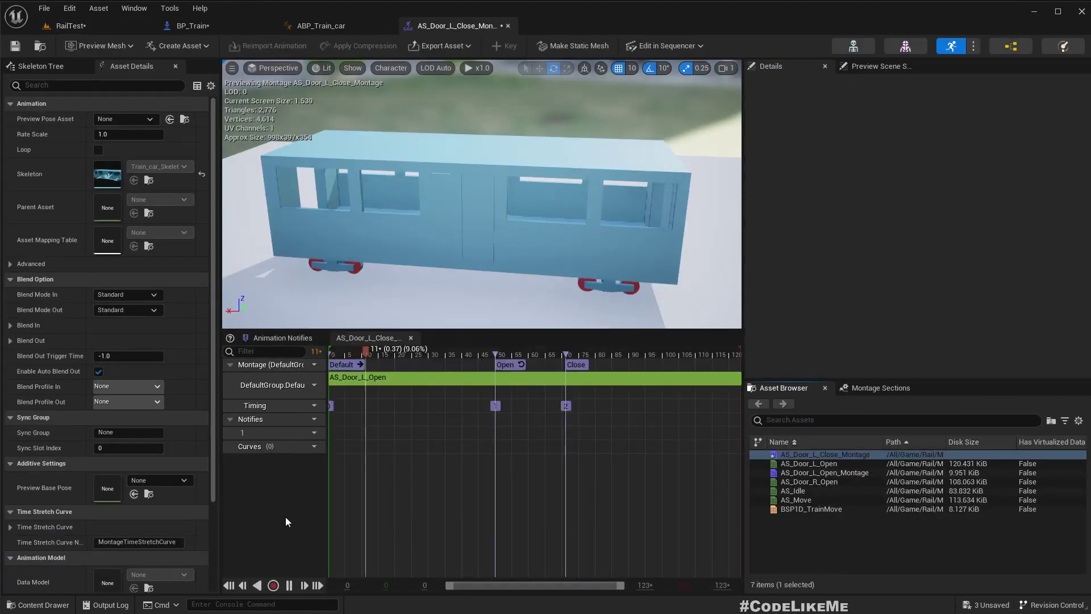
Show the close montage's sections, pause its preview, and switch the timeline's time format to seconds
click(865, 390)
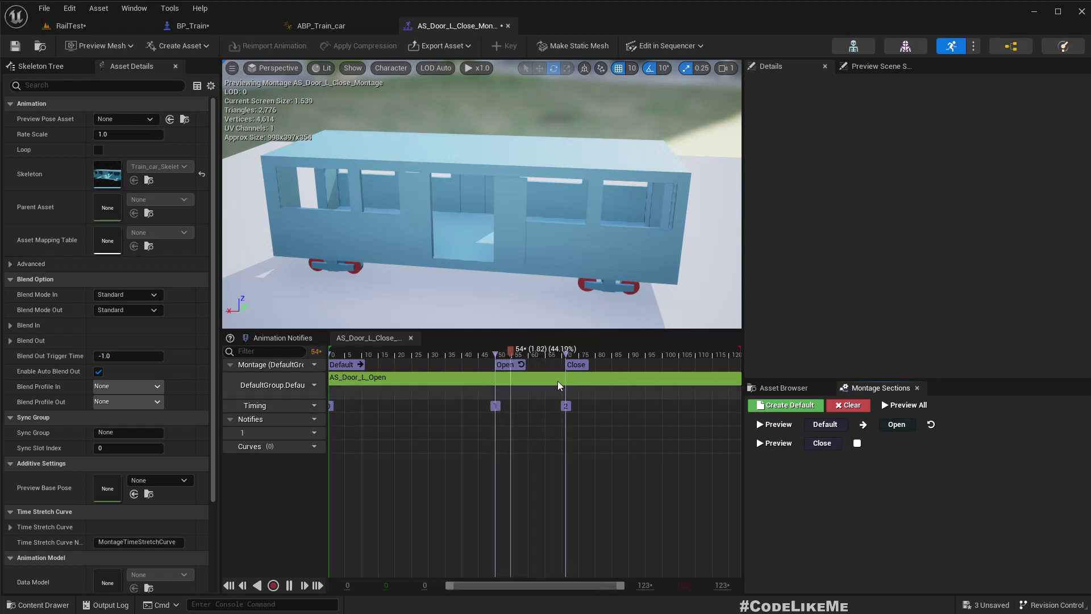
key(space)
right_click(469, 360)
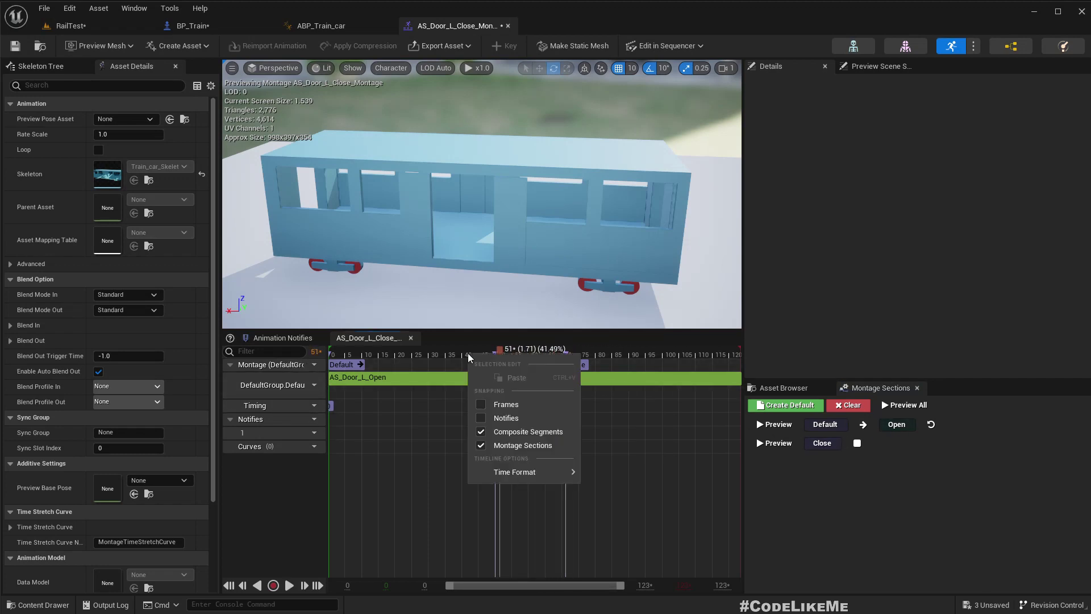
mouse_move(517, 471)
click(627, 492)
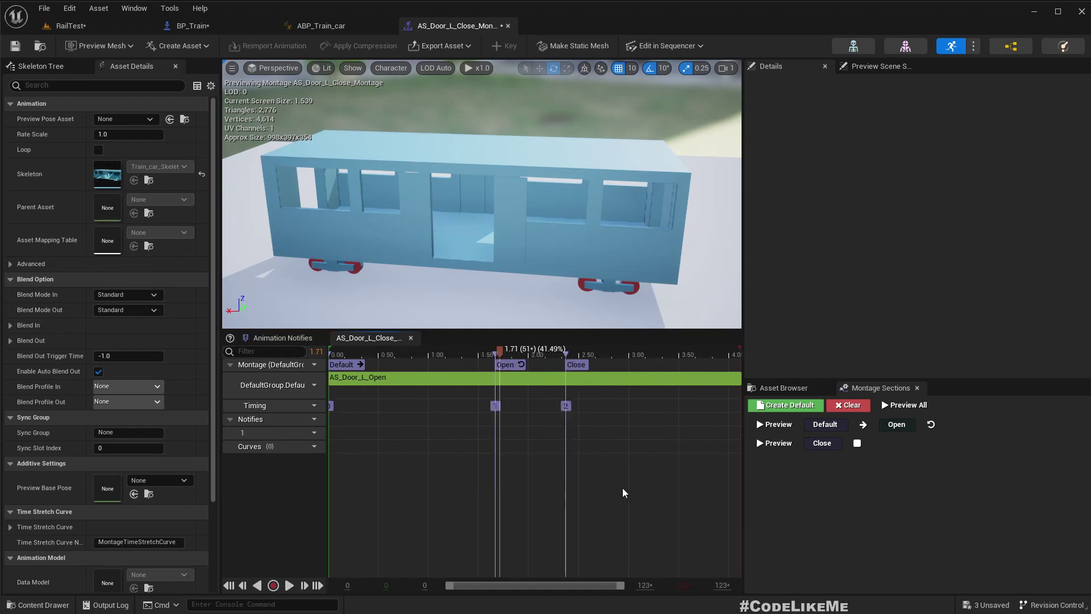
Scrub to find where the door is about to close, and set the AS_Door_L_Open segment's start time to 2.3
drag(504, 356, 561, 349)
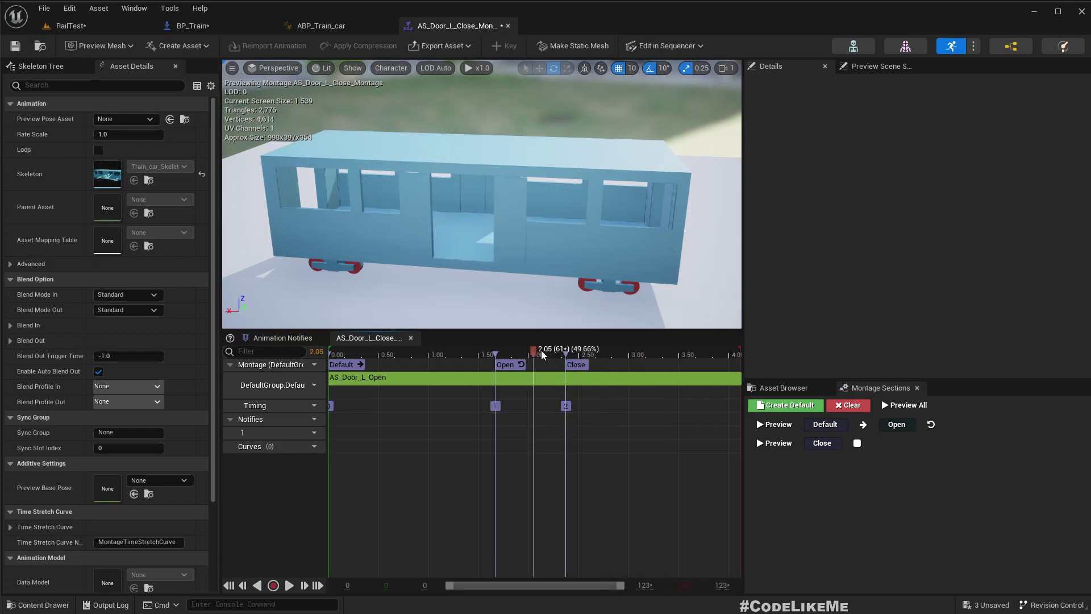
mouse_move(529, 355)
mouse_down()
mouse_move(567, 356)
mouse_move(552, 351)
mouse_up()
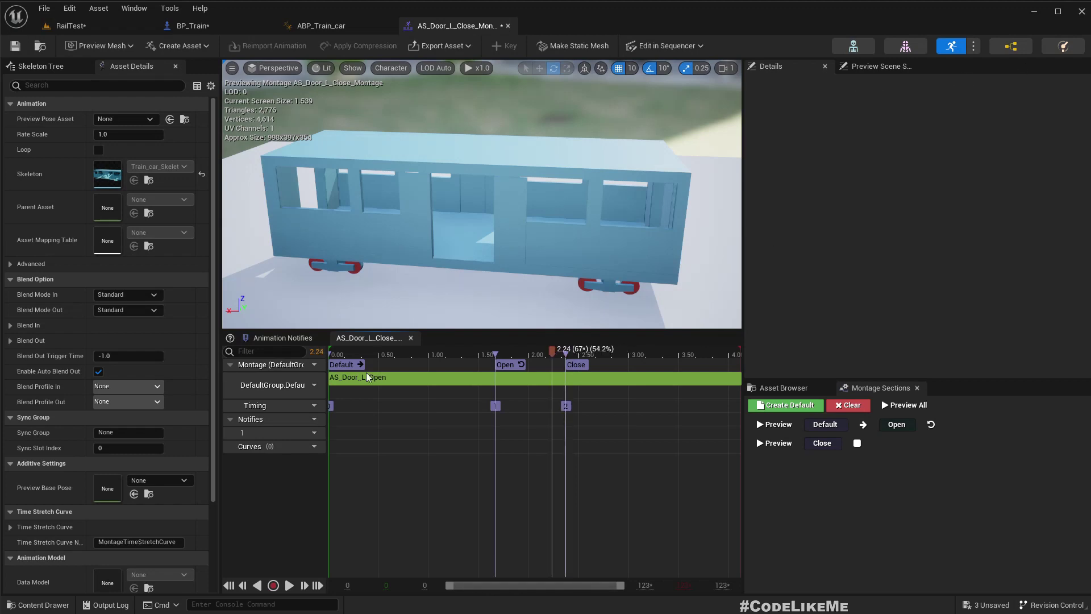
click(391, 382)
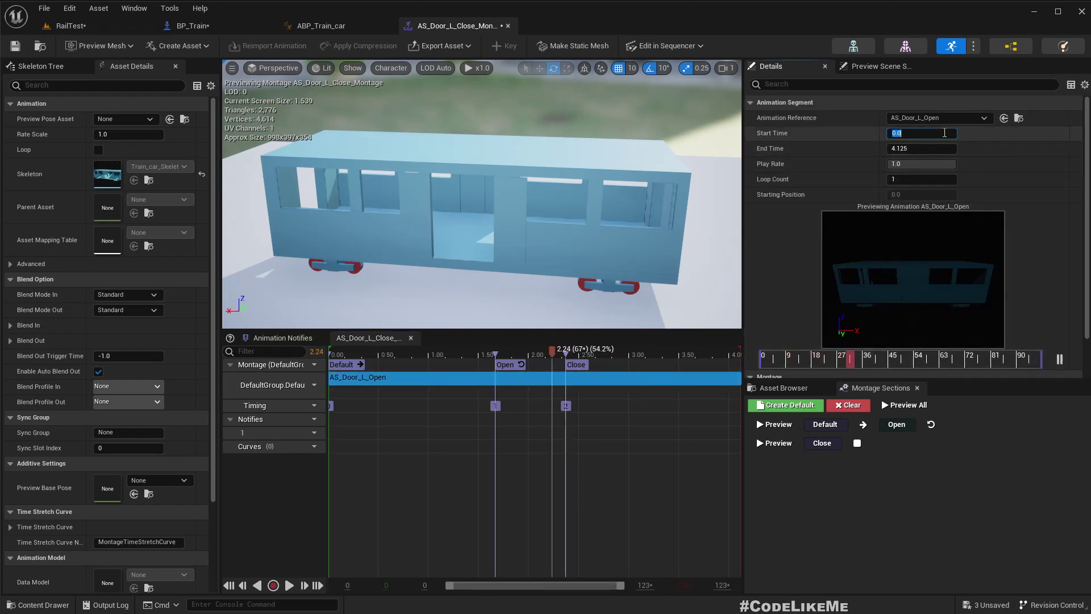
click(944, 132)
text(2.3)
key(Return)
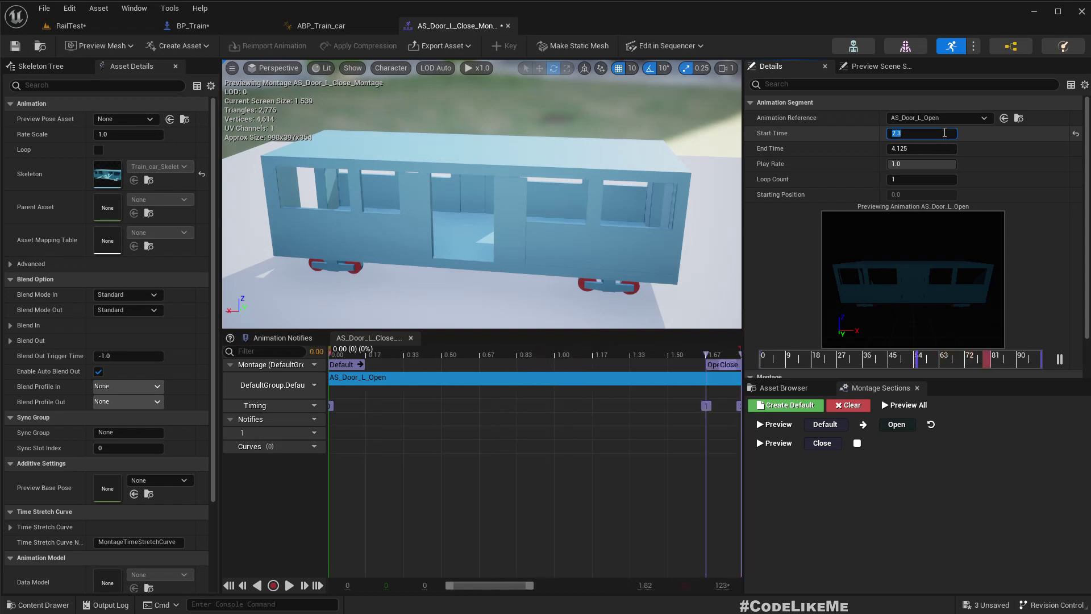
right_click(711, 364)
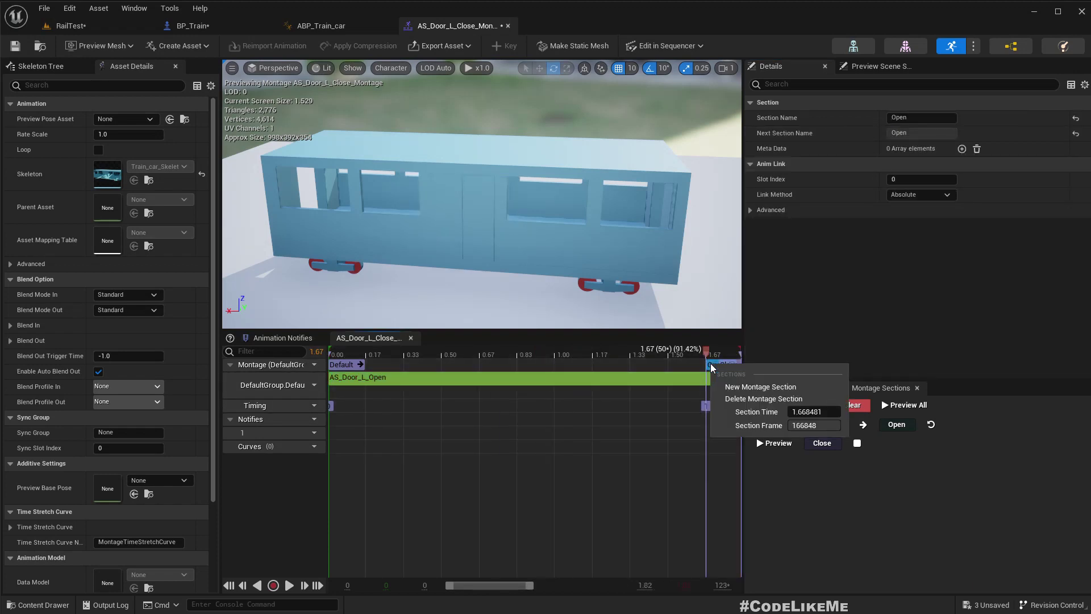
click(664, 455)
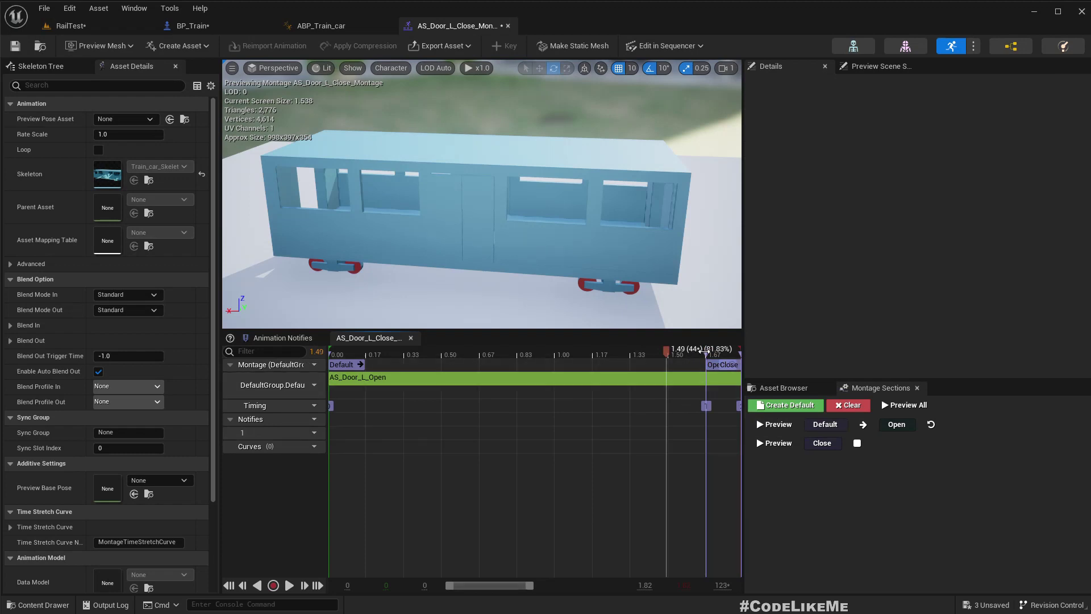
drag(705, 362, 544, 364)
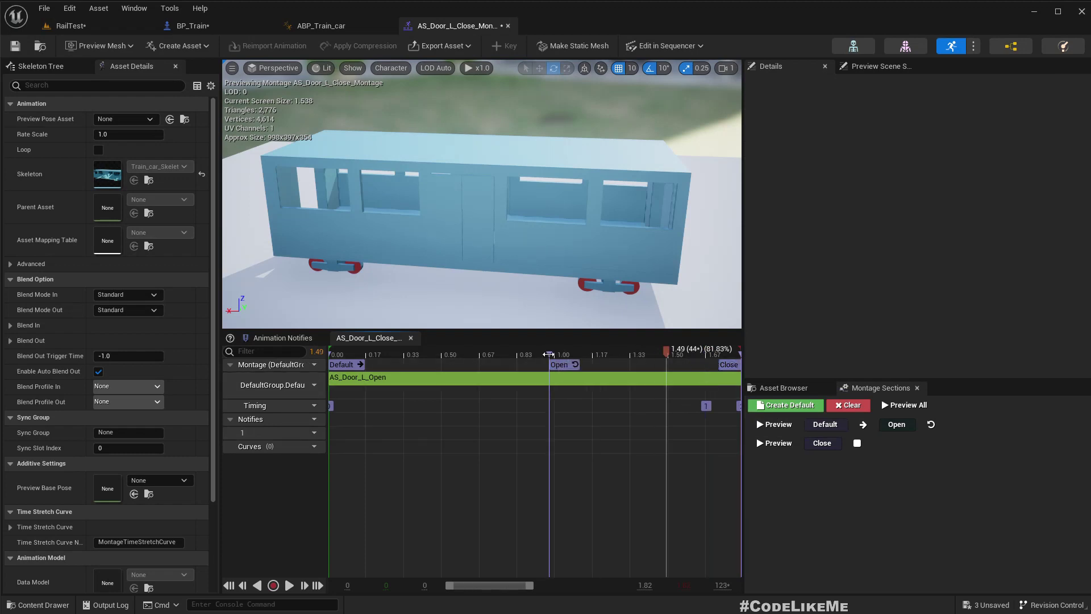
click(851, 406)
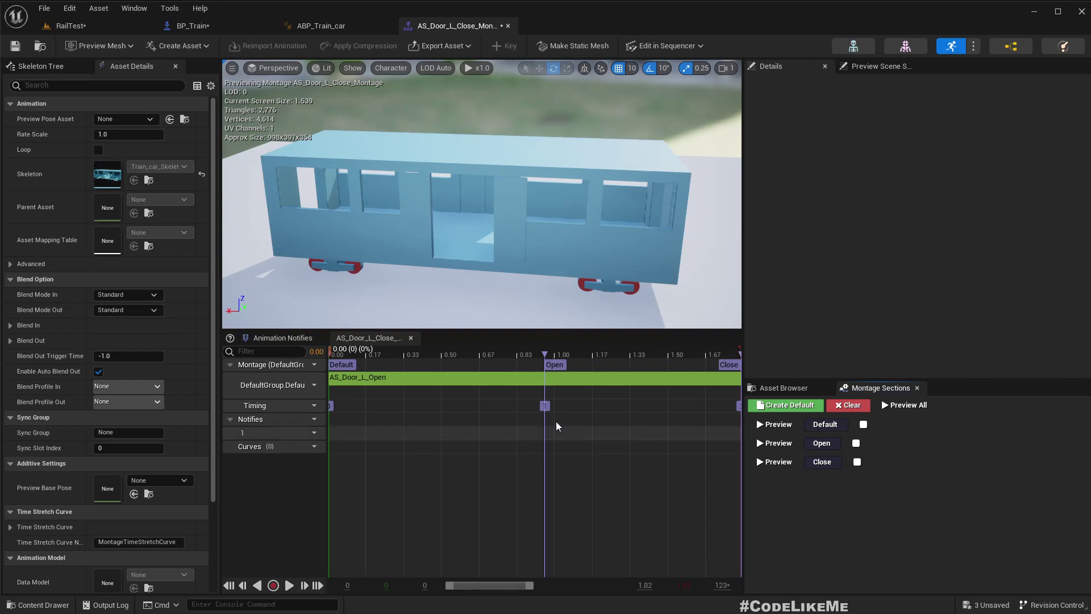
key(ctrl+z)
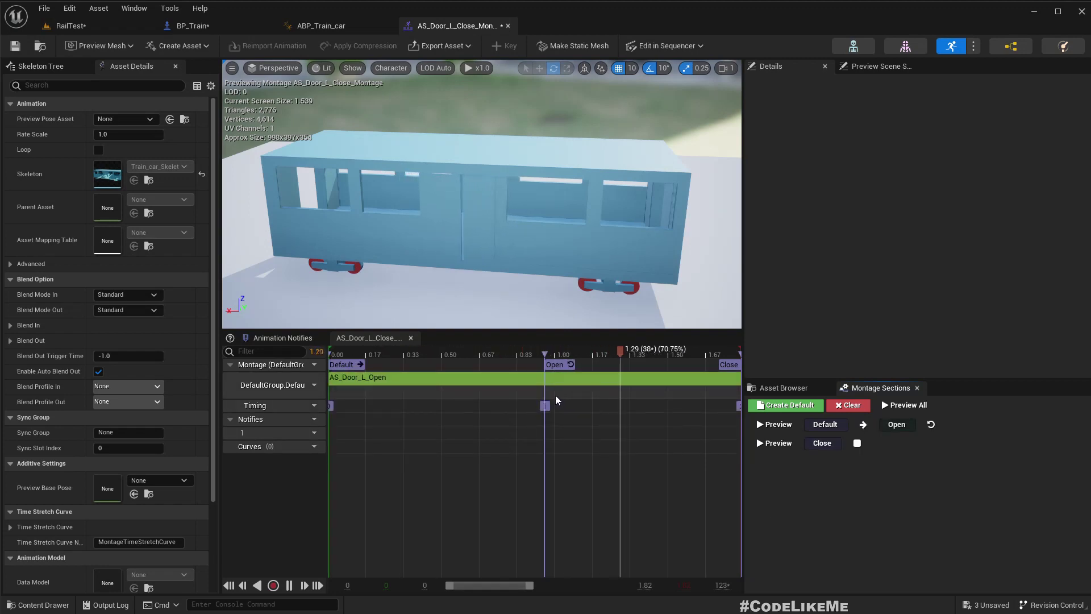
right_click(555, 397)
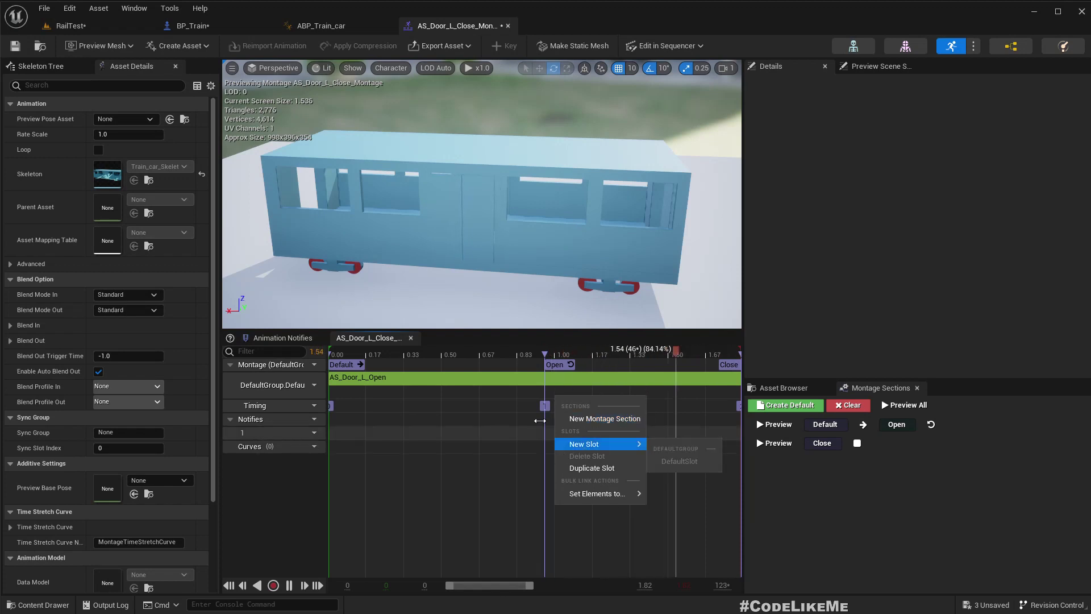
click(538, 403)
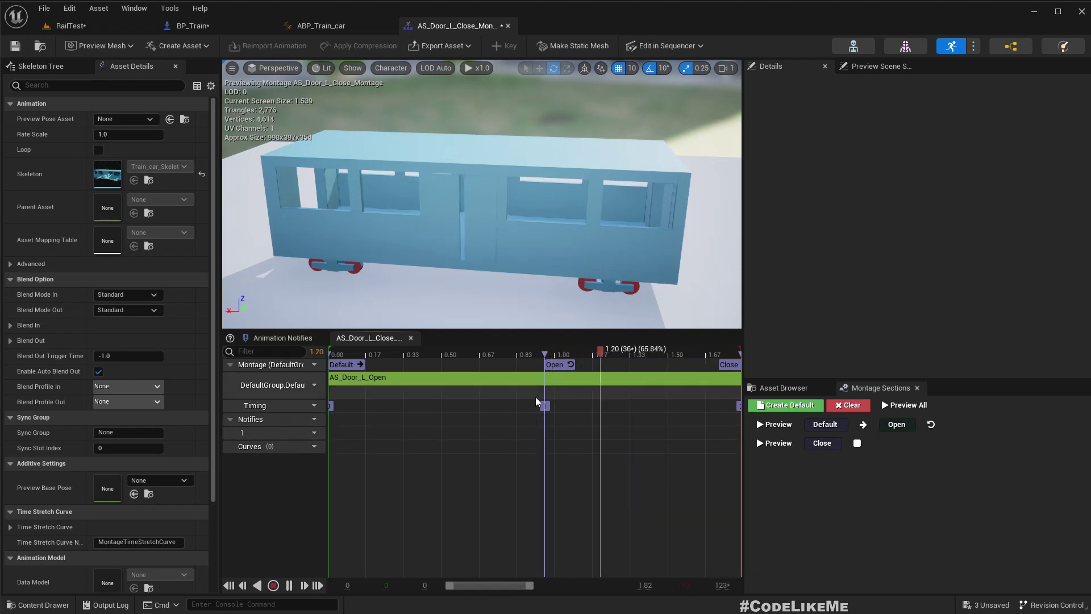
Delete the Open and Close sections from AS_Door_L_Close_Montage so only Default remains, and save the montage
right_click(554, 366)
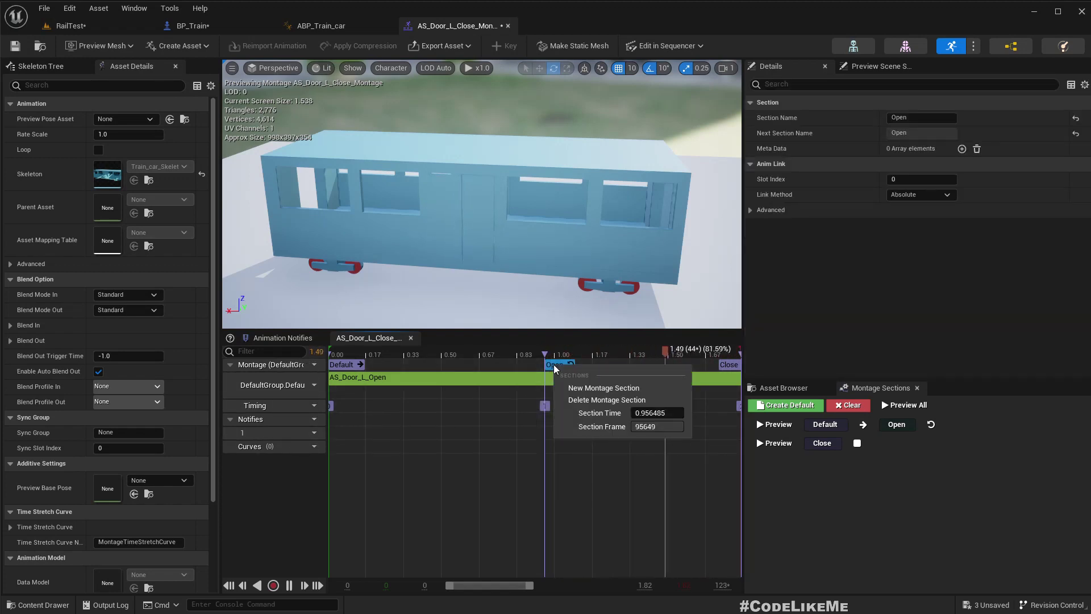
click(588, 401)
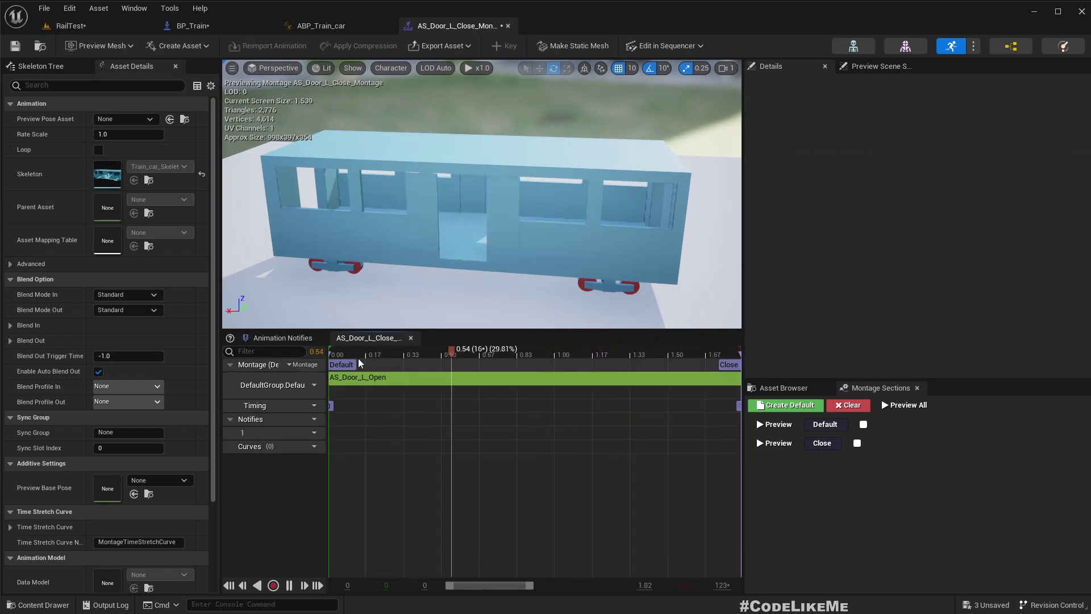
right_click(737, 366)
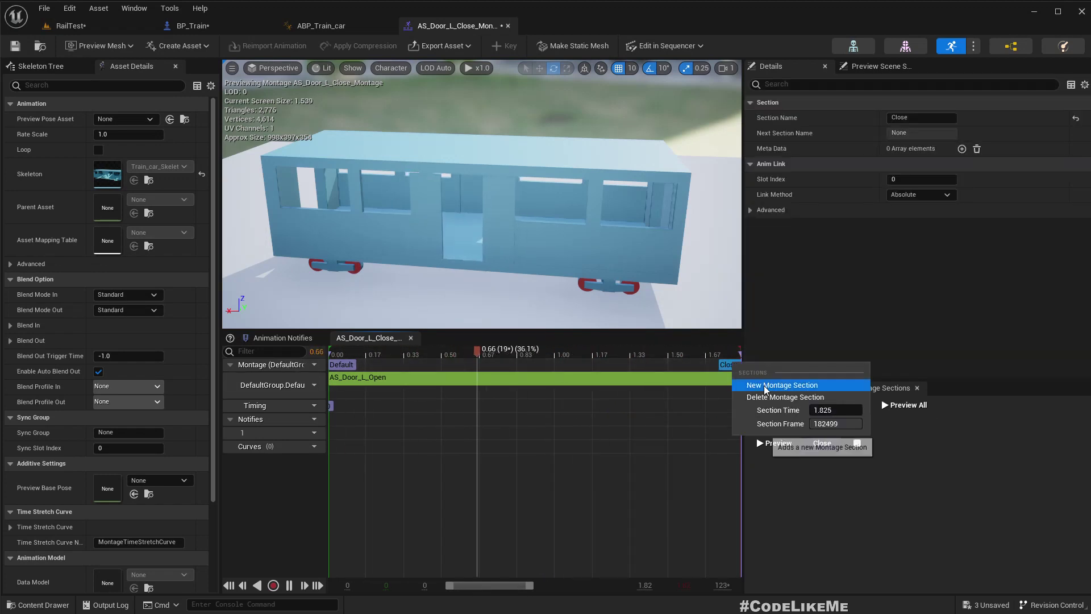
click(767, 402)
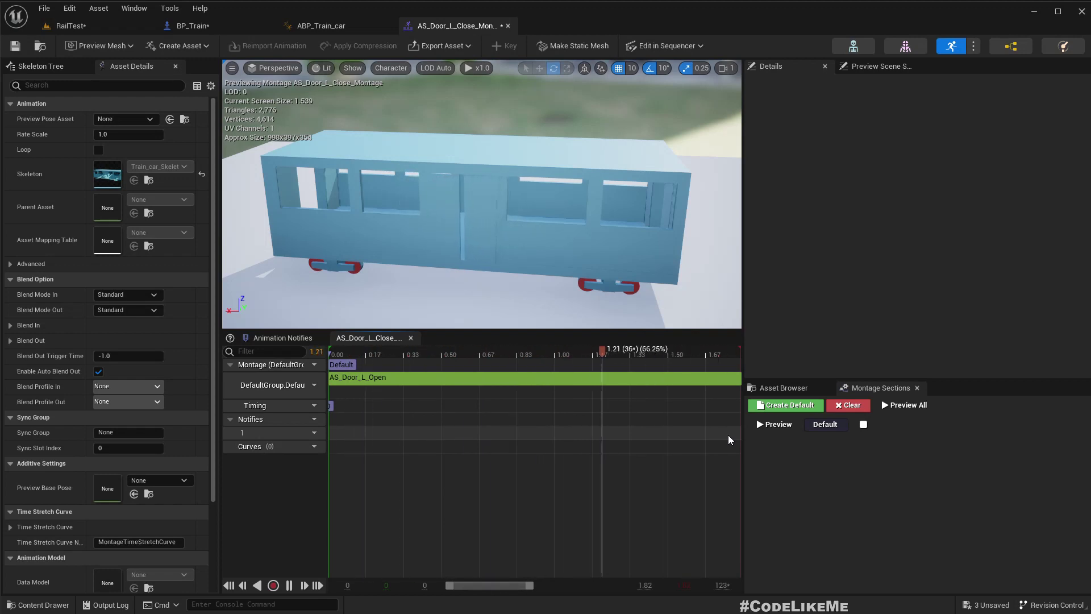
click(15, 45)
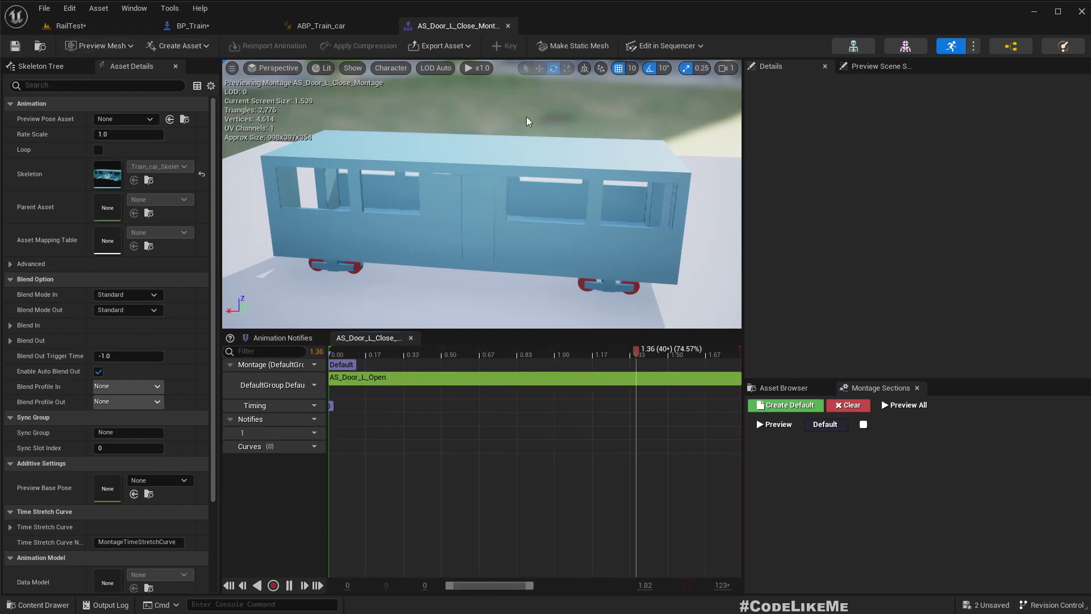
In BP_Train's event graph, delete the Play Montage call after the Target Speed setter and move the Delay and setter farther along the chain
click(243, 27)
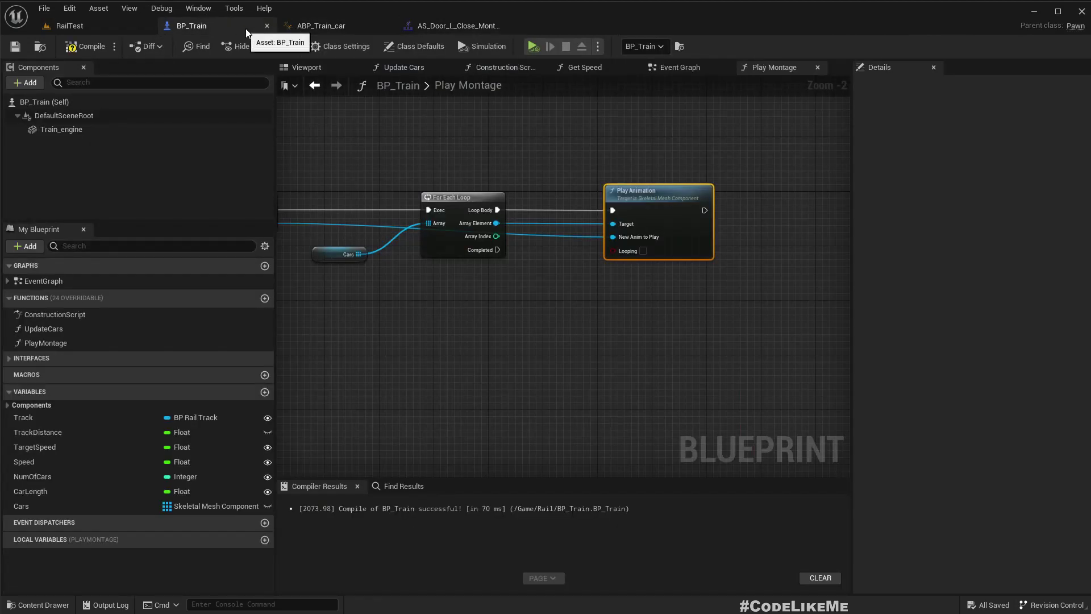
click(671, 69)
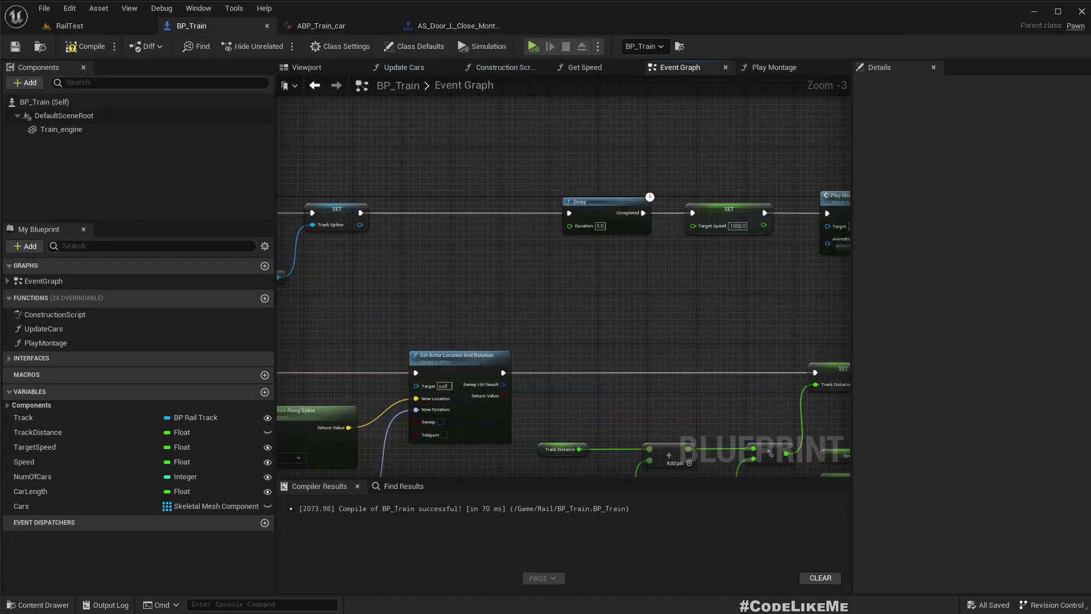
scroll(564, 295, up, 1)
click(780, 196)
key(Delete)
right_drag(546, 256, 583, 230)
scroll(583, 231, down, 1)
drag(511, 170, 661, 230)
drag(563, 195, 677, 195)
scroll(432, 206, up, 3)
right_drag(393, 231, 456, 227)
scroll(458, 233, down, 3)
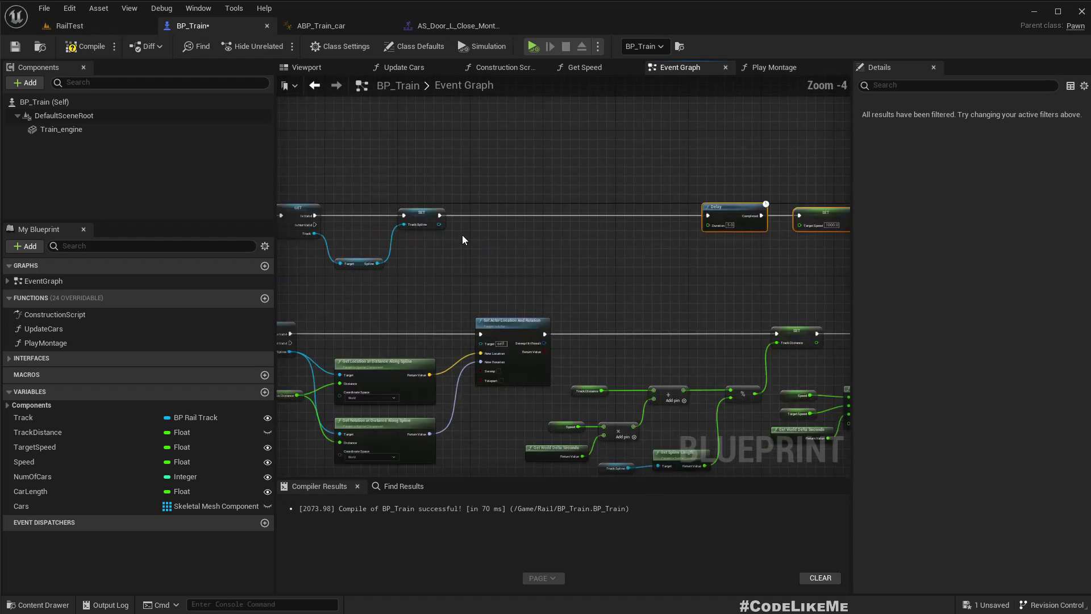
scroll(456, 216, up, 3)
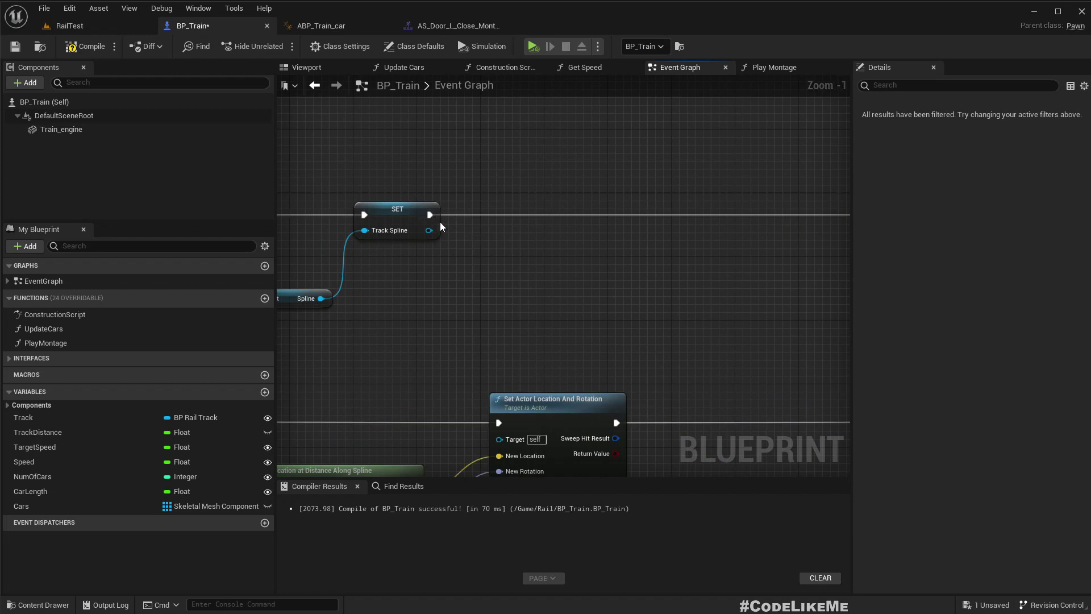
drag(430, 215, 510, 216)
text(plasyani)
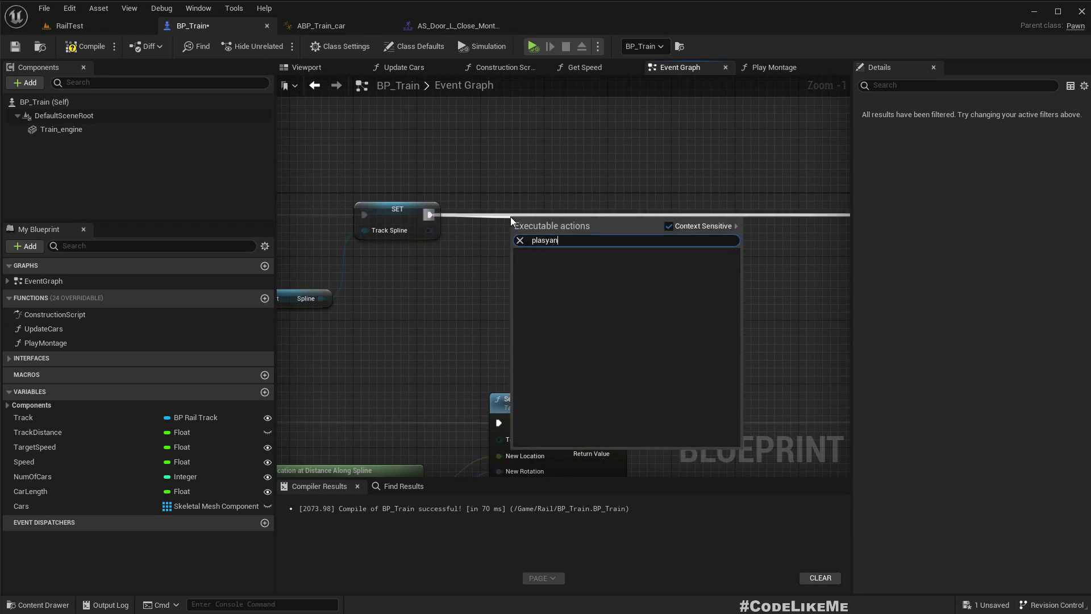
click(643, 180)
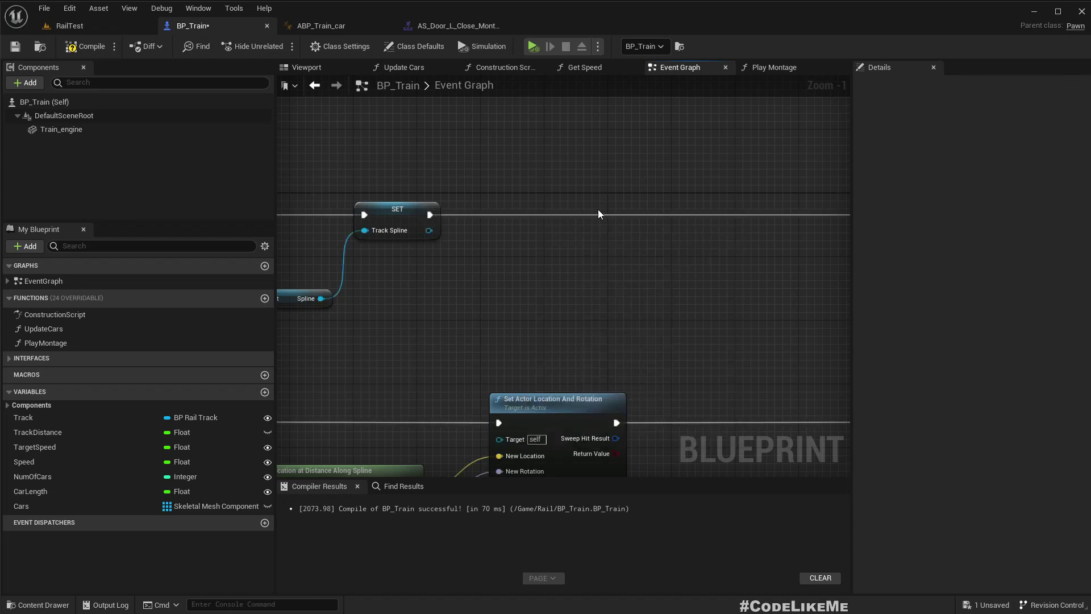
double_click(548, 215)
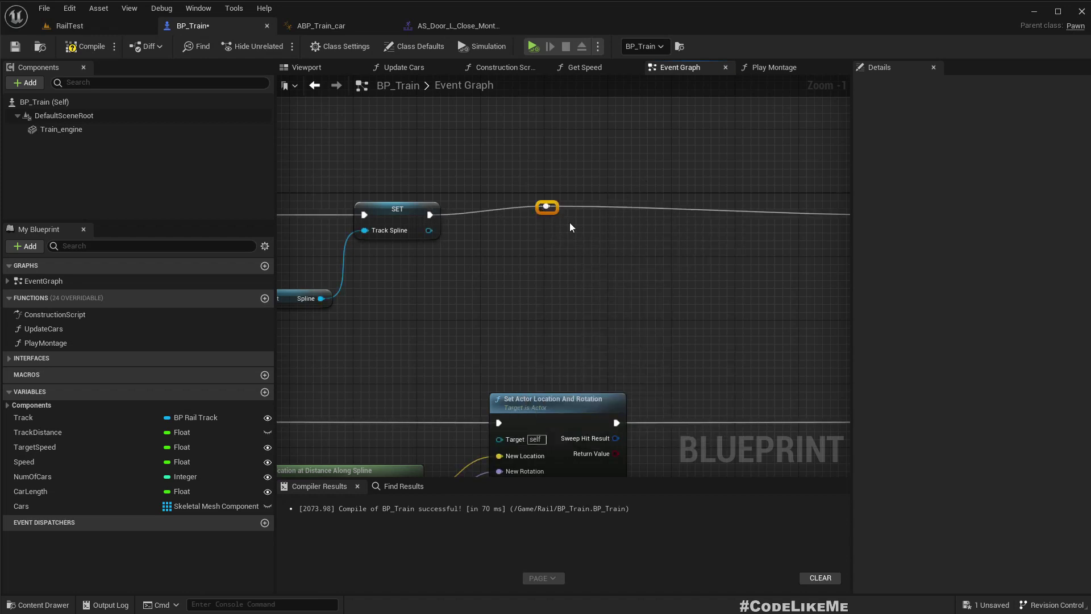
drag(555, 212, 558, 220)
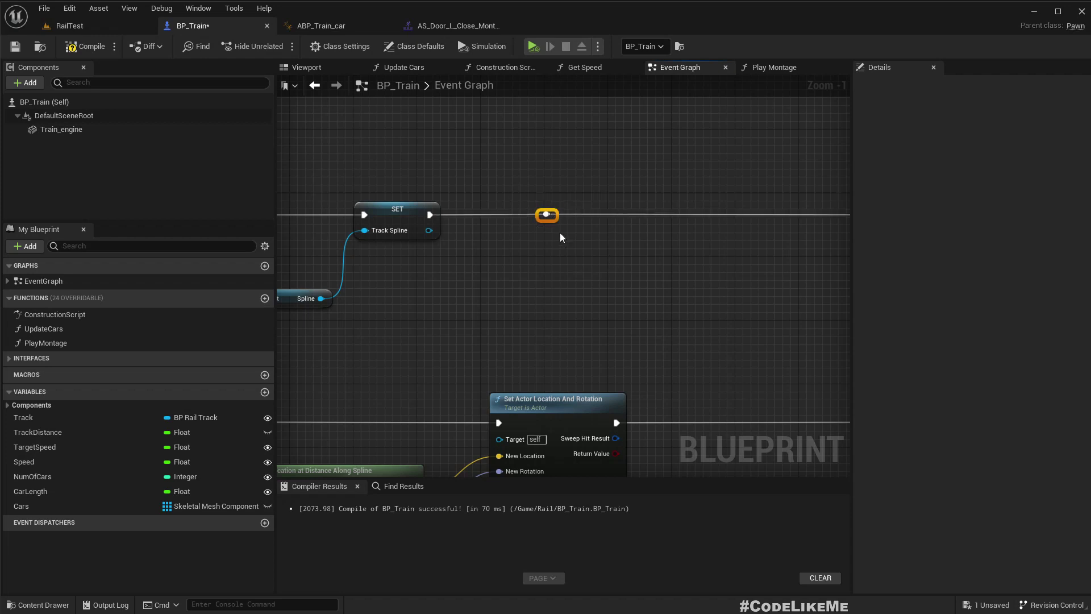
right_click(548, 218)
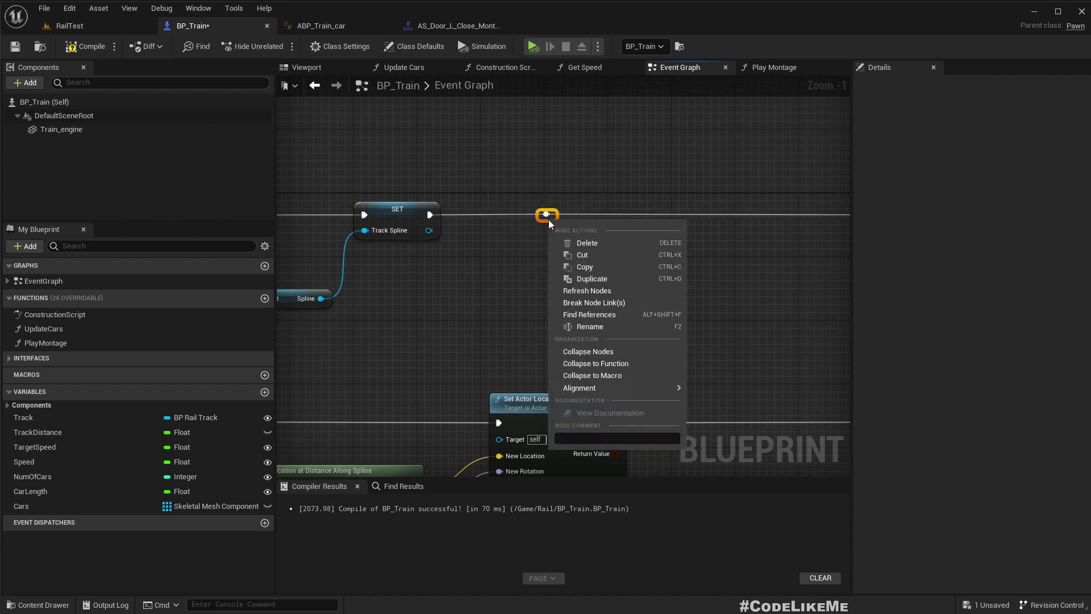
click(573, 179)
key(ctrl+z)
key(ctrl+z)
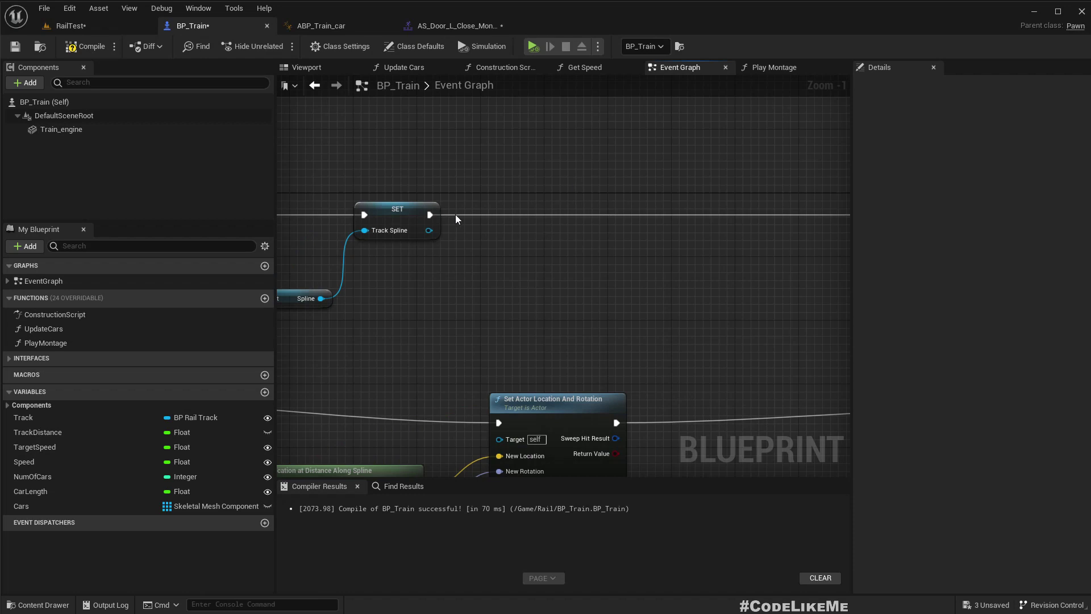
Try the built-in Play Montage node after the Track Spline setter, compare it with the custom function's graph, and delete it
drag(430, 214, 544, 212)
text(playani)
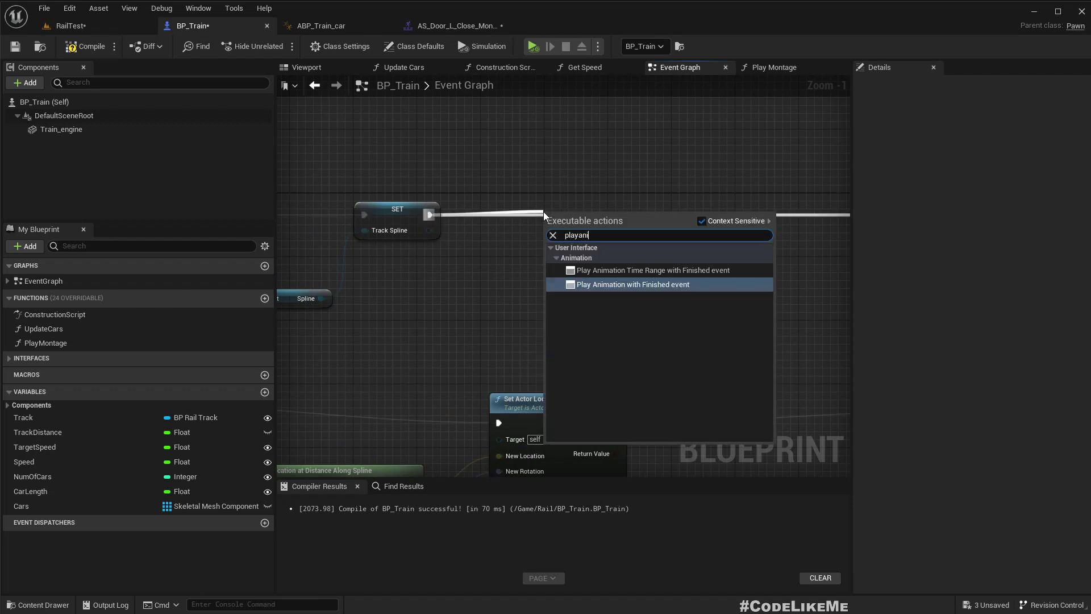
key(BackSpace)
key(BackSpace)
key(BackSpace)
text(mon)
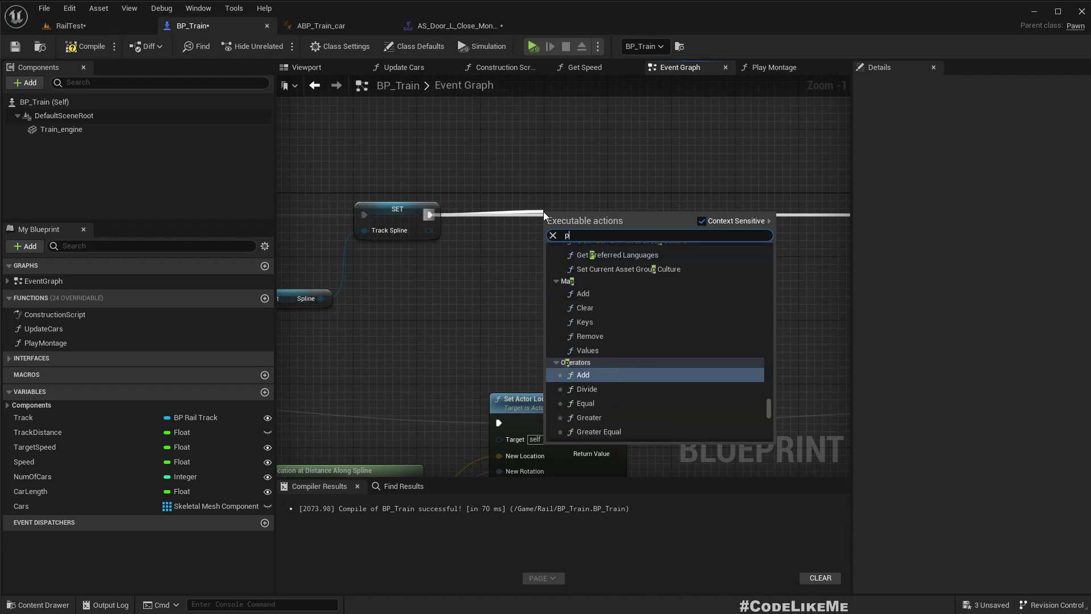
key(Up)
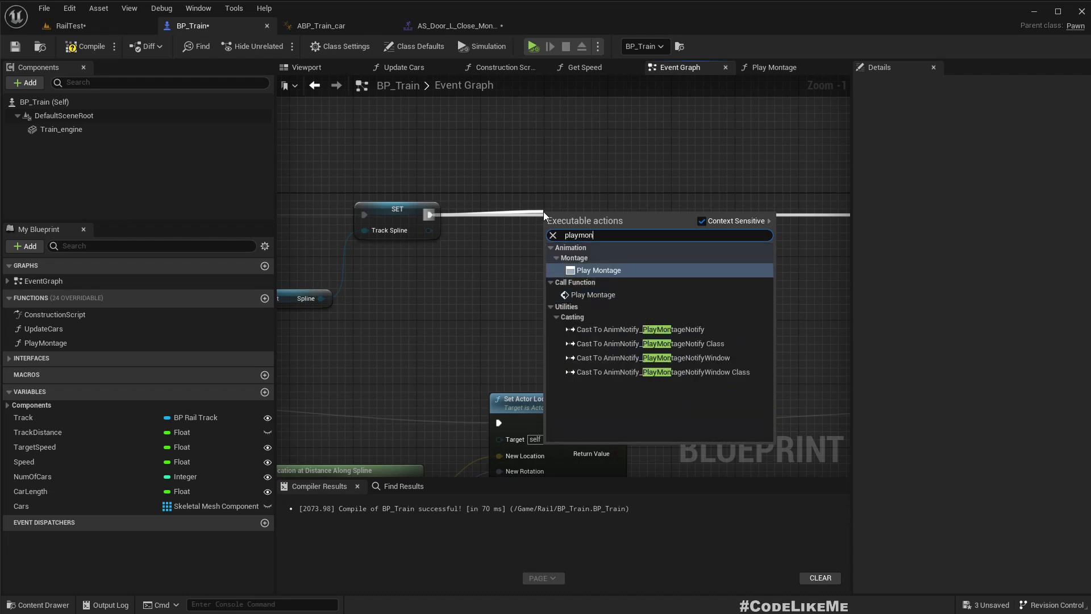
key(Return)
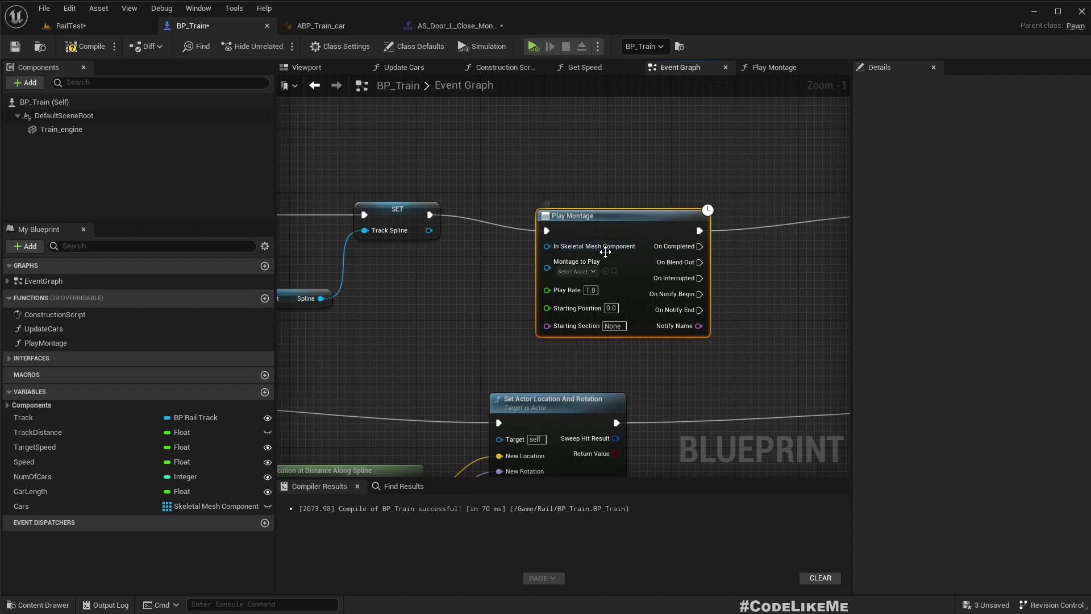
click(752, 69)
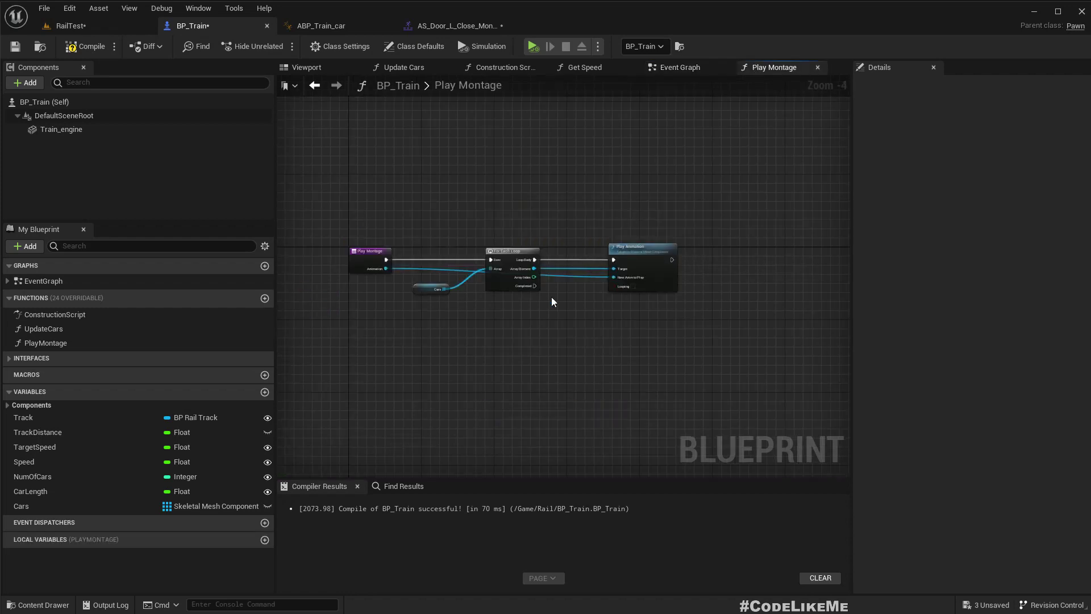
click(664, 69)
right_drag(735, 370, 689, 315)
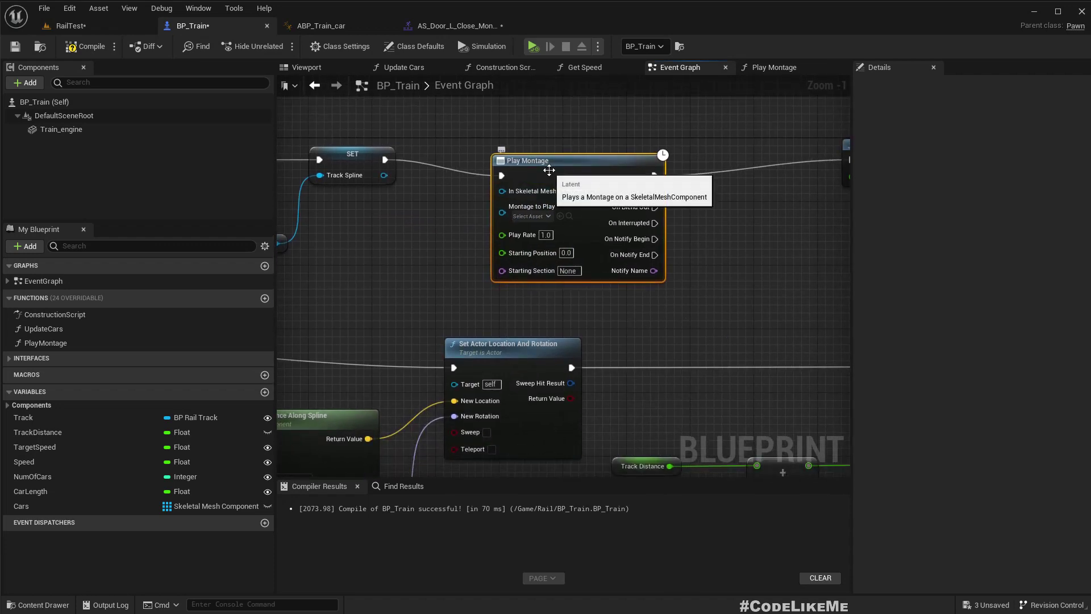
key(Delete)
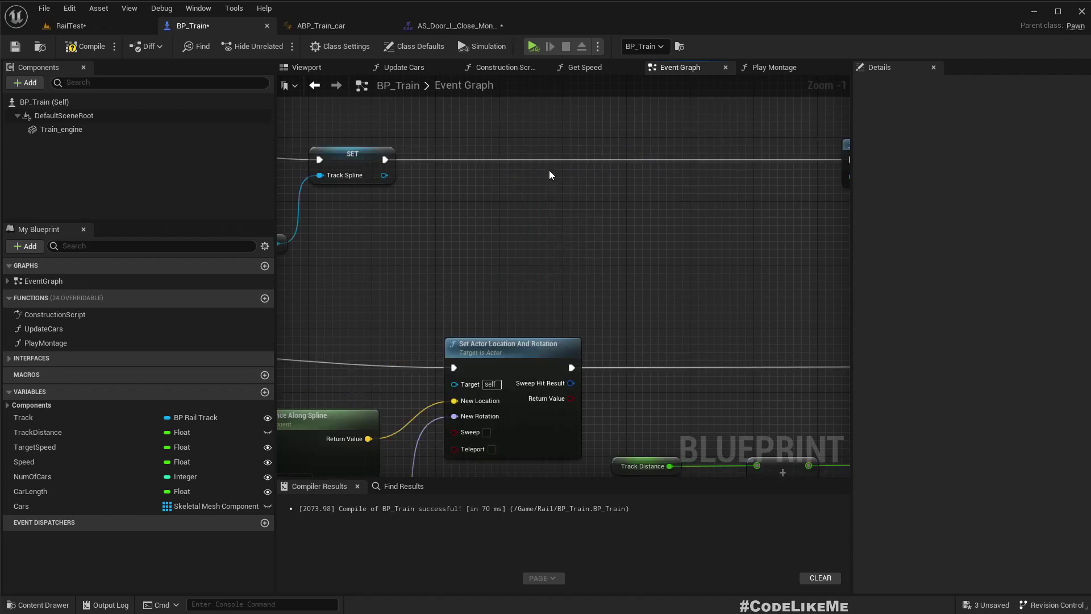
Add a call to BP_Train's own Play Montage function after the Track Spline setter, with AS_Door_L_Open_Montage as its animation
right_click(494, 195)
text(pla)
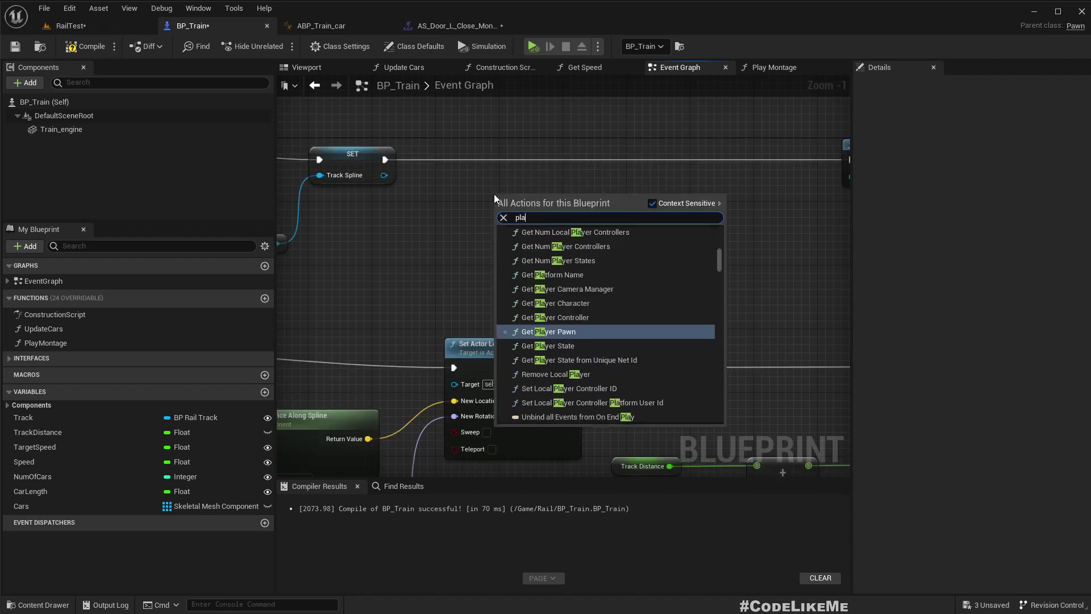
text(ym)
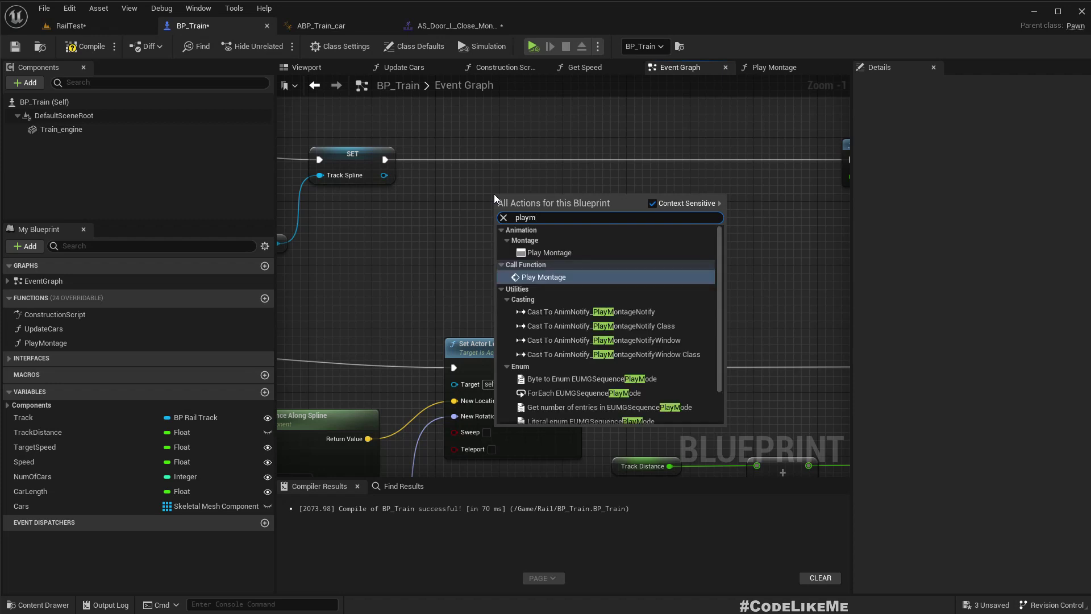
key(Return)
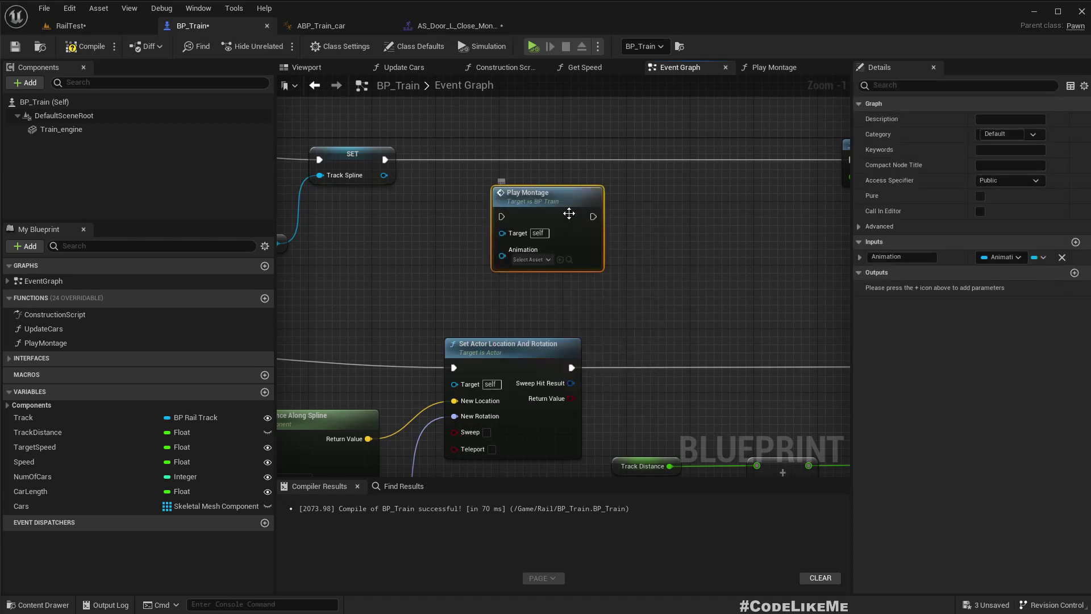
drag(543, 155, 543, 146)
drag(385, 160, 494, 161)
click(521, 203)
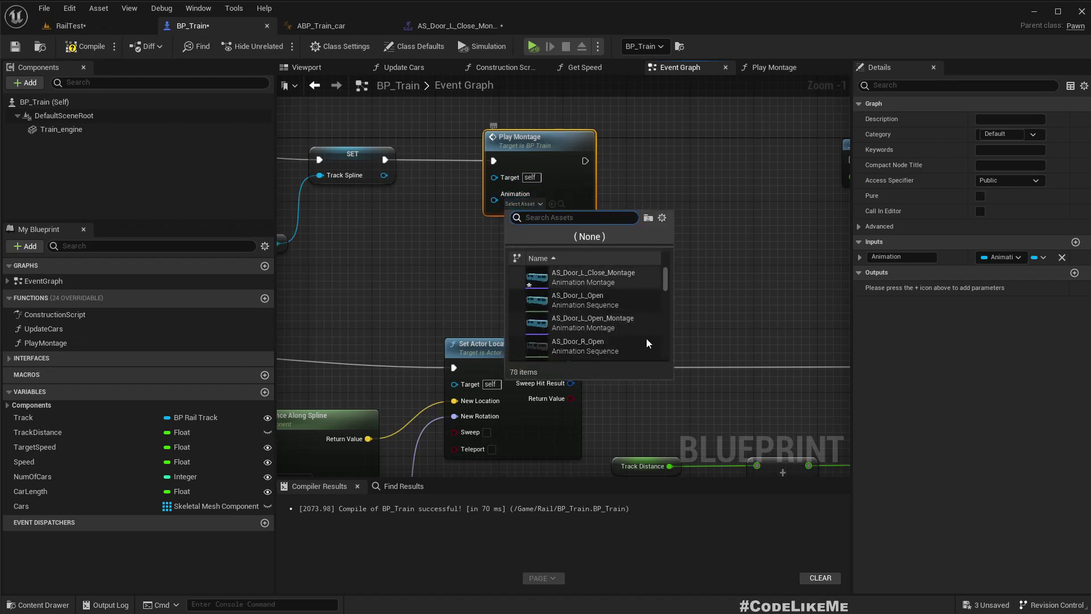
click(619, 328)
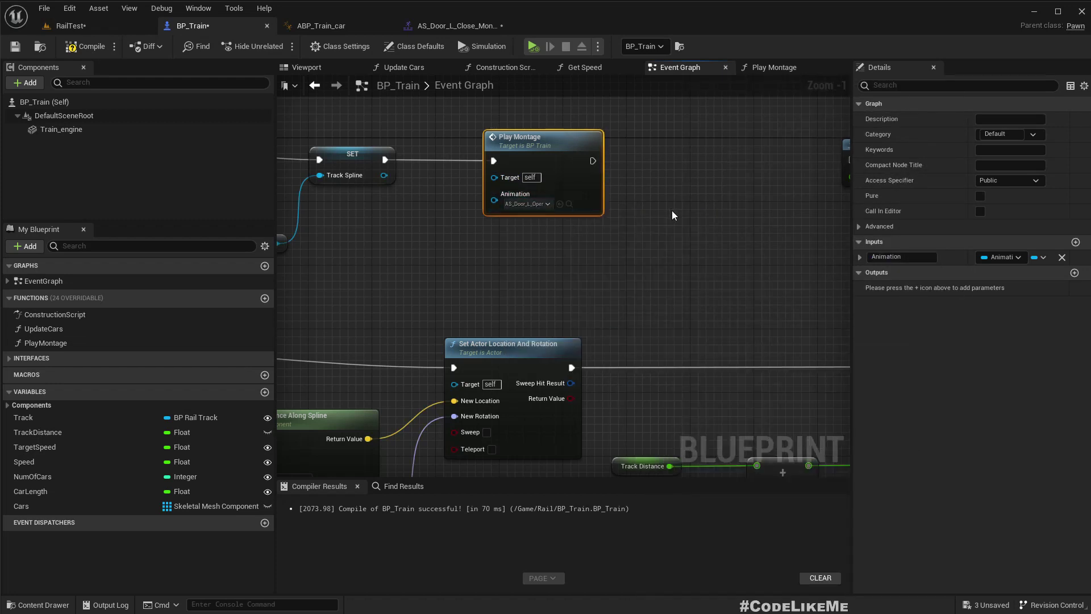
Add a Delay node connected to the execution output of the new Play Montage call
right_drag(598, 168, 467, 206)
drag(461, 199, 506, 197)
text(delay)
key(Return)
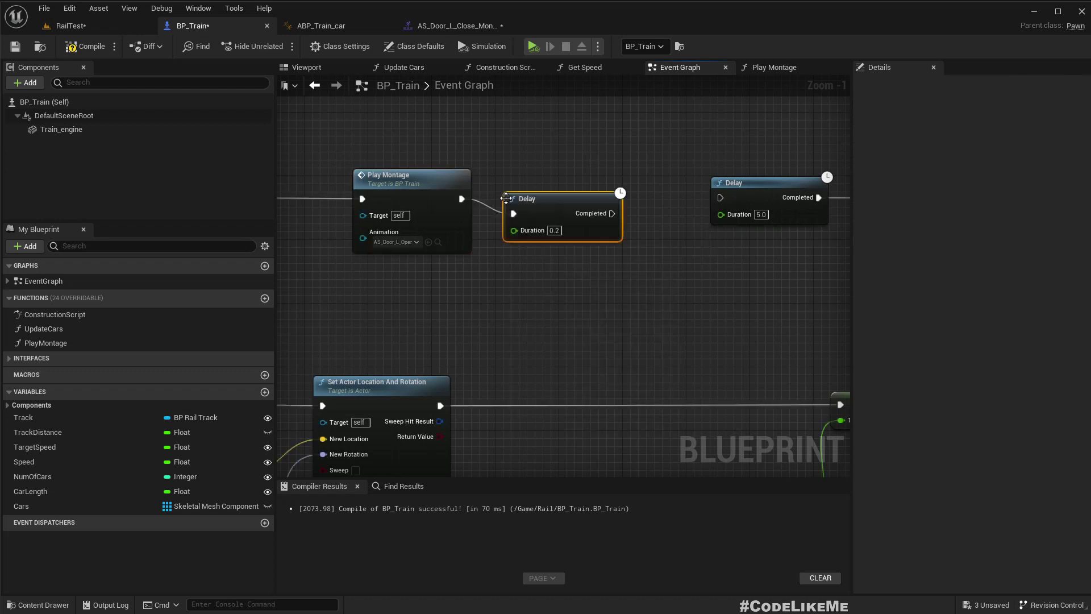
Set the new Delay's duration to 10.0 and move the 5.0-second Delay and Target Speed setter farther along the chain
click(555, 230)
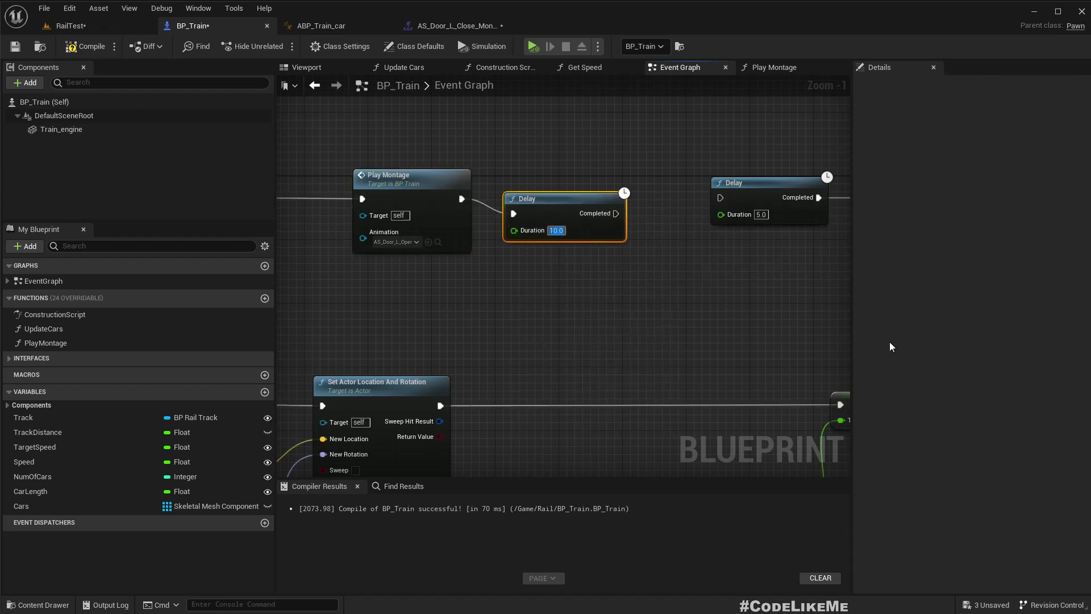
right_drag(718, 284, 611, 253)
scroll(610, 254, down, 3)
drag(554, 195, 617, 195)
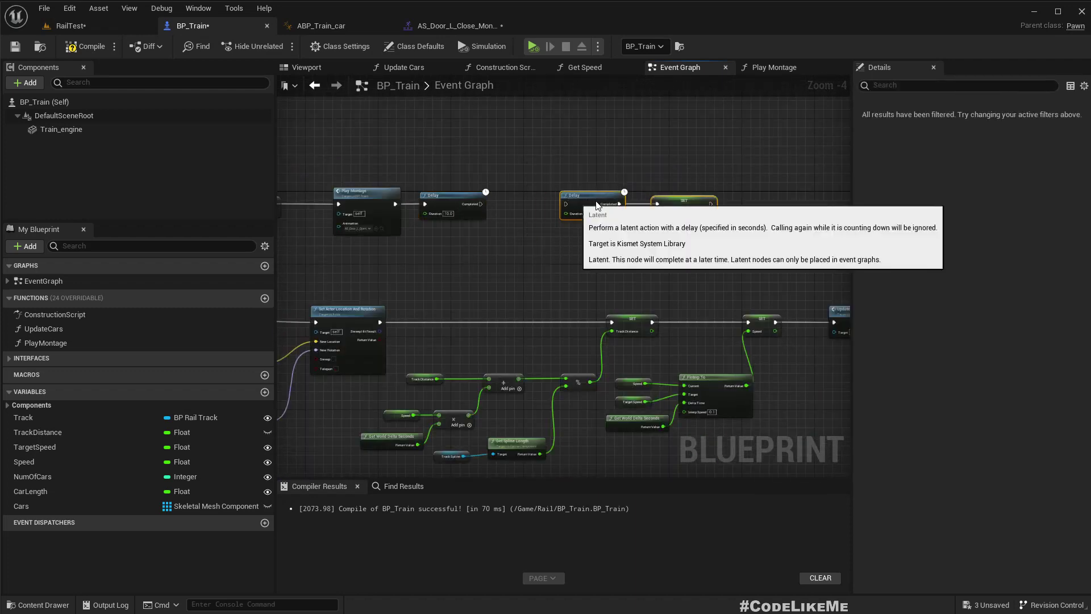
Duplicate the Play Montage call, wire it between the 10.0 and 5.0-second Delays, and set its animation to AS_Door_L_Close_Montage
scroll(471, 205, up, 3)
right_drag(472, 204, 598, 207)
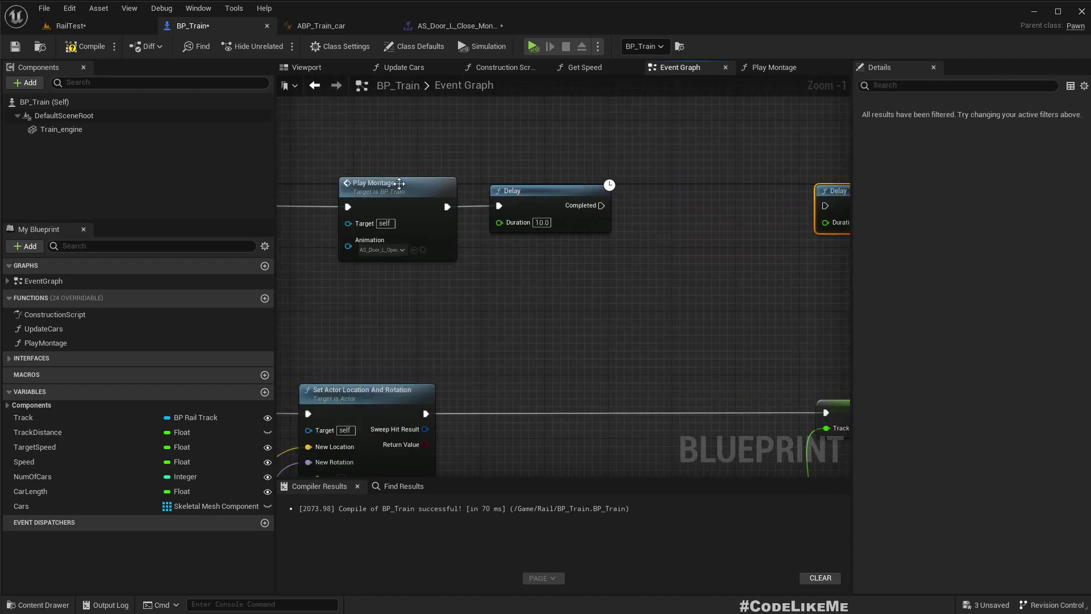
click(401, 185)
click(663, 279)
click(411, 197)
key(ctrl+d)
drag(472, 205, 600, 206)
drag(766, 207, 825, 206)
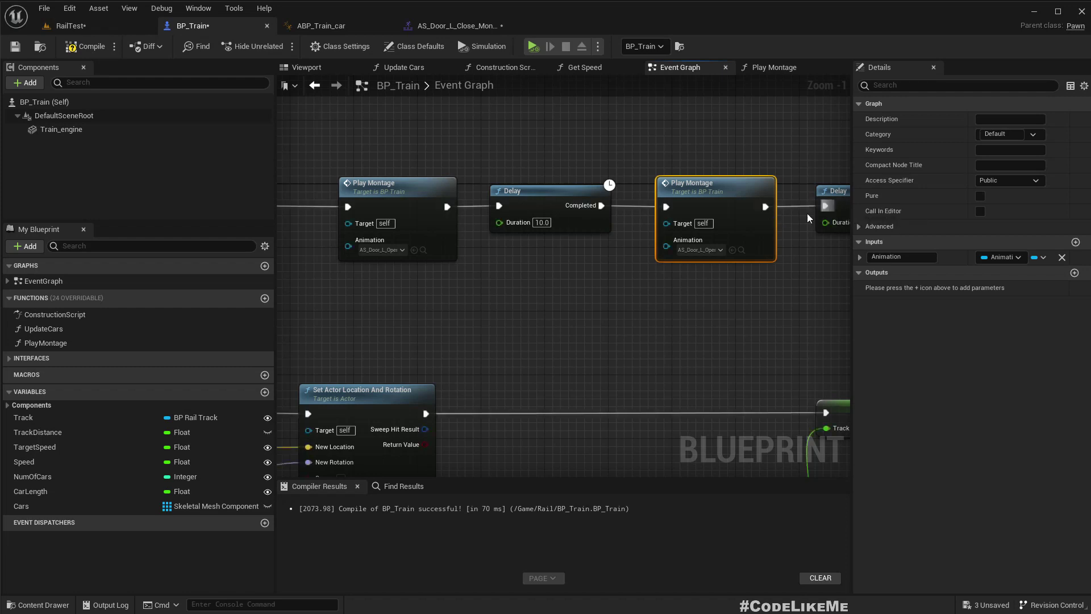
click(691, 249)
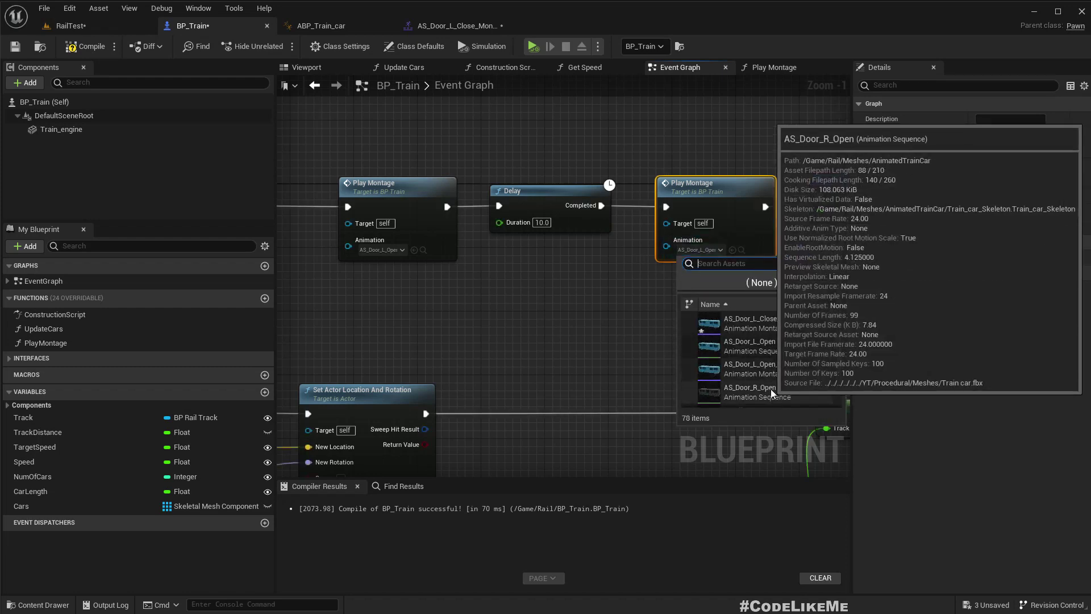
click(788, 318)
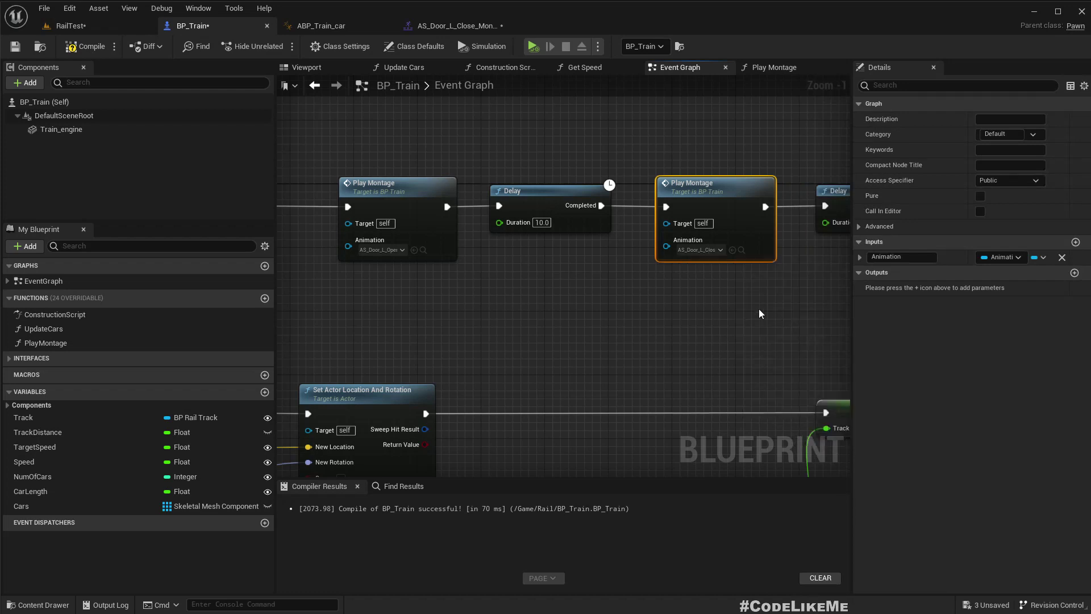
scroll(636, 279, down, 4)
right_drag(762, 273, 611, 265)
scroll(676, 239, up, 3)
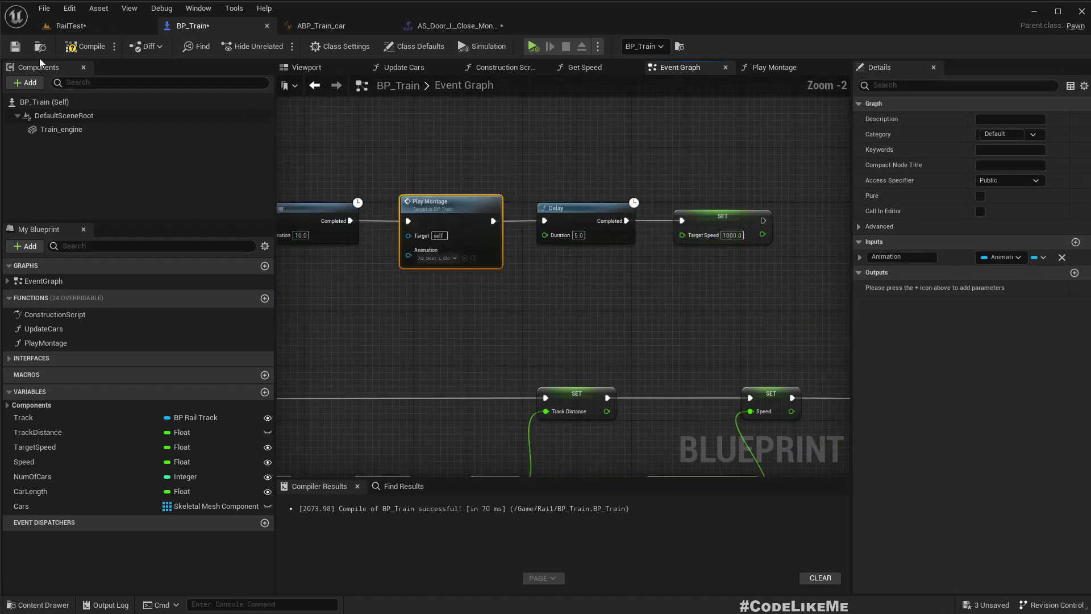
Show the RailTest level viewport full screen and frame the doors of several train cars from outside
click(69, 26)
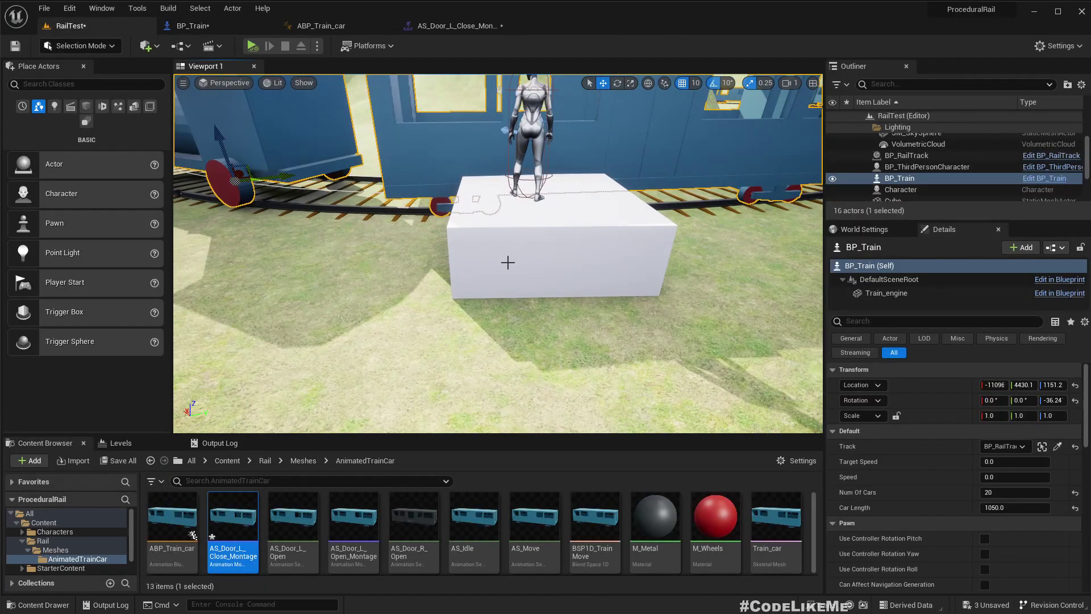
key(F11)
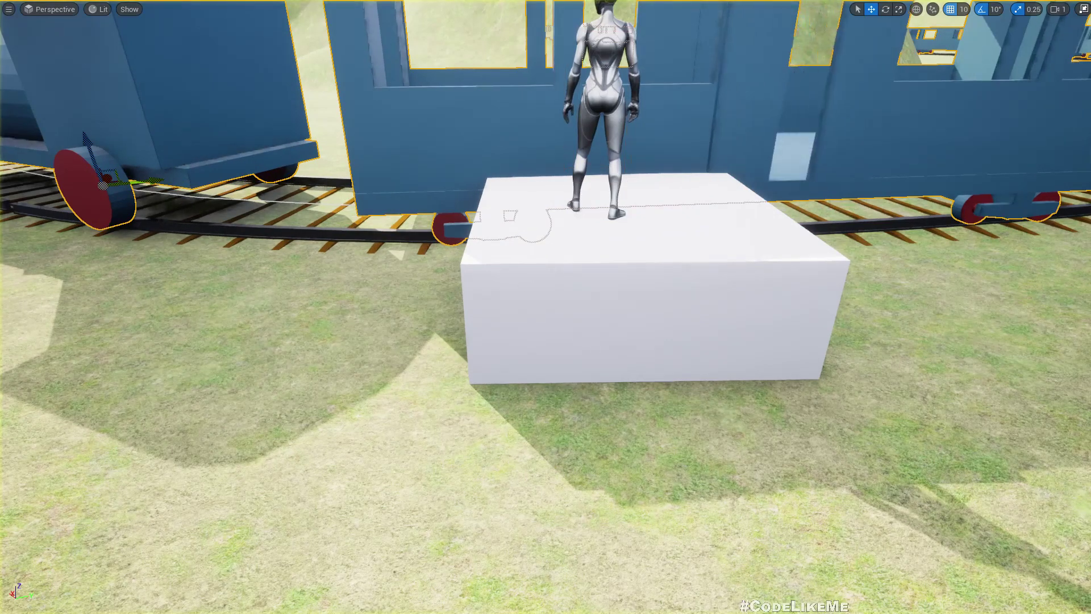
key(e)
right_drag(546, 306, 685, 239)
key(d)
key(w)
right_drag(625, 310, 600, 342)
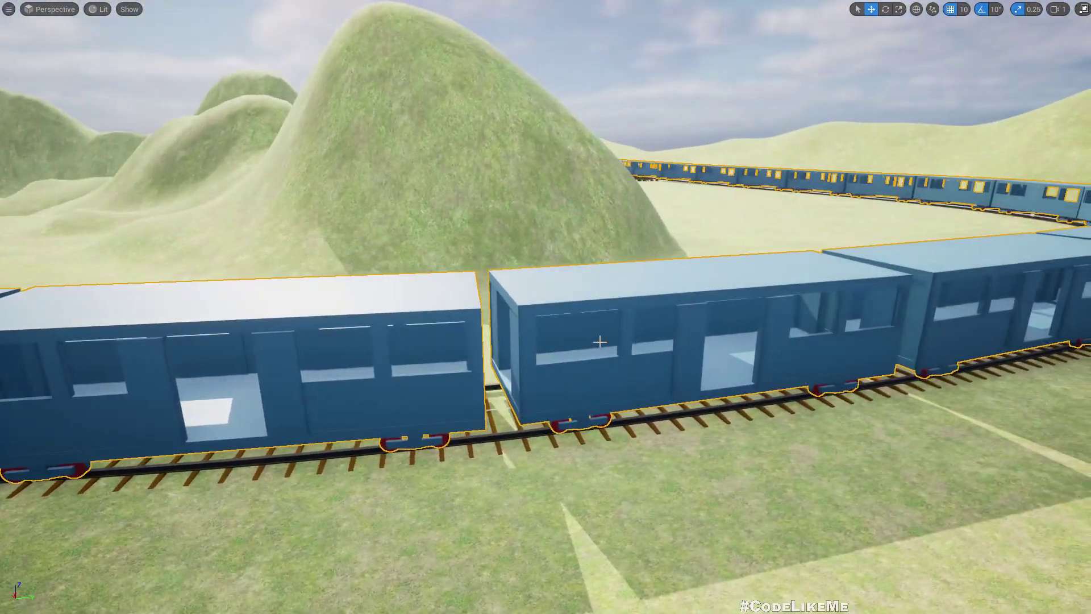
Simulate the level and follow the train from outside to check the door montages on the cars and the departure
key(g)
right_drag(680, 390, 534, 398)
key(a)
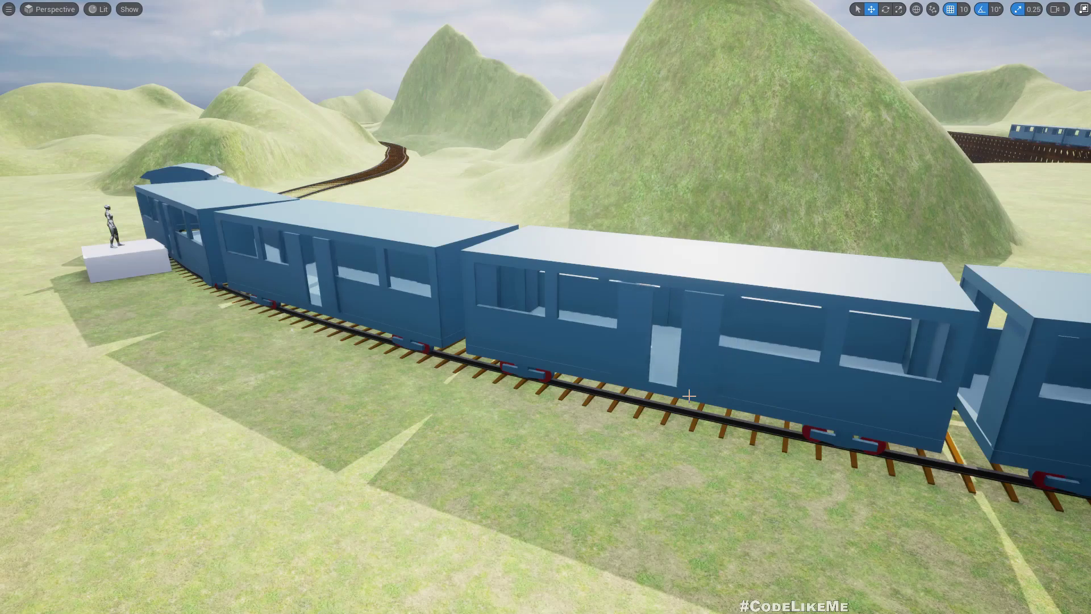
right_drag(688, 396, 630, 386)
key(w)
key(e)
key(w)
right_drag(753, 409, 673, 364)
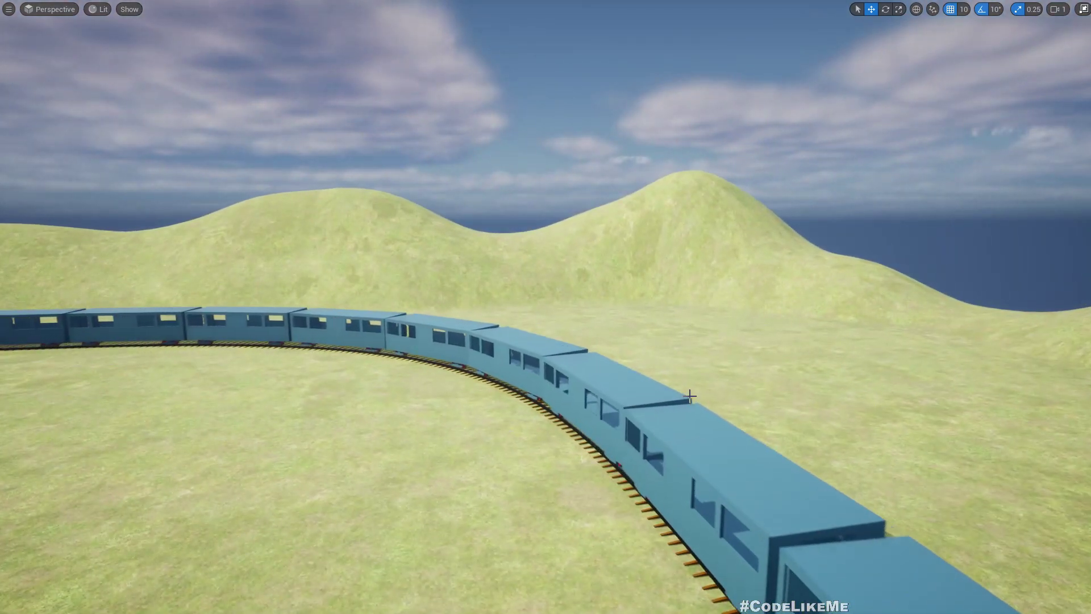
right_drag(675, 446, 685, 452)
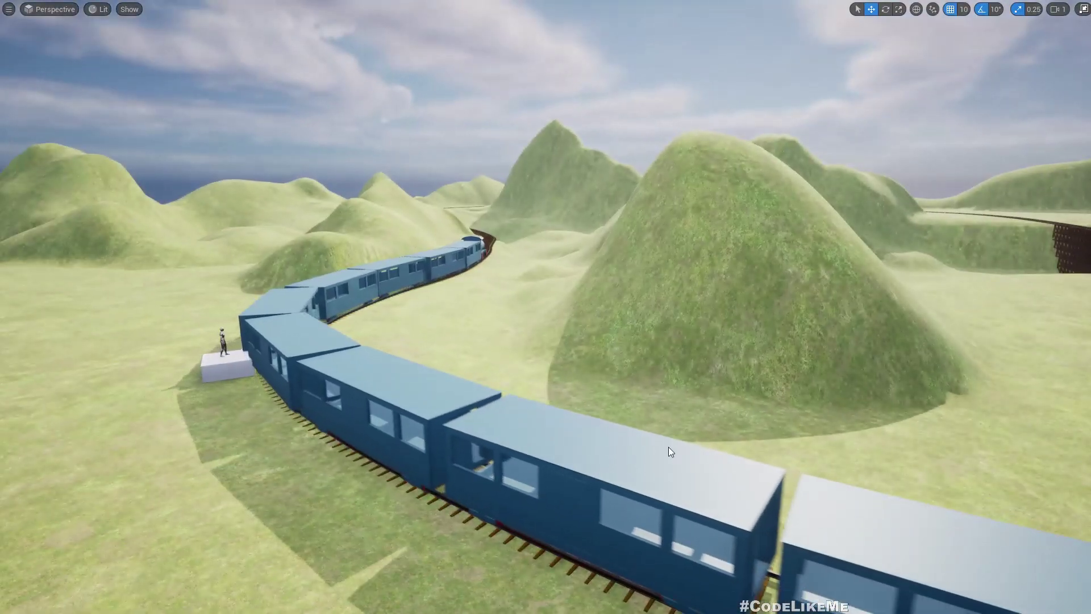
click(669, 452)
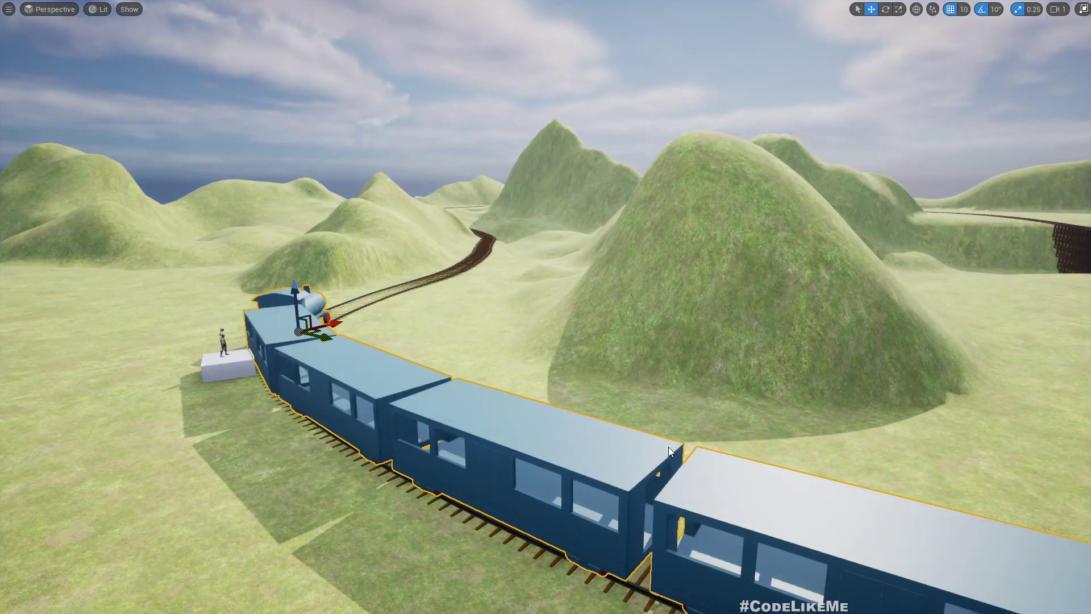
key(F11)
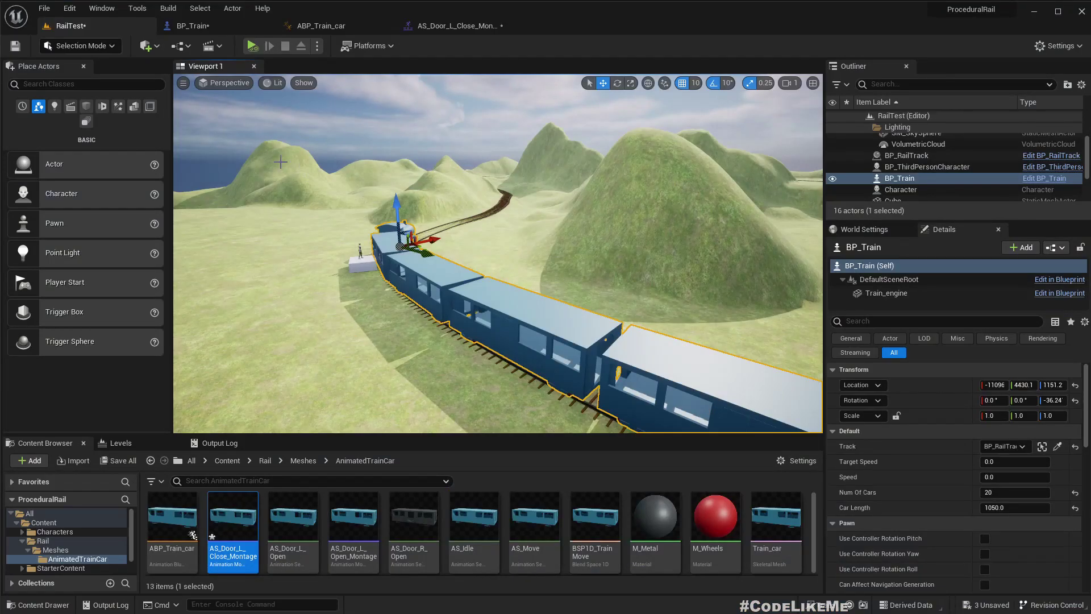
Play the level in the selected viewport and move the character toward the train car to test its collision
click(320, 28)
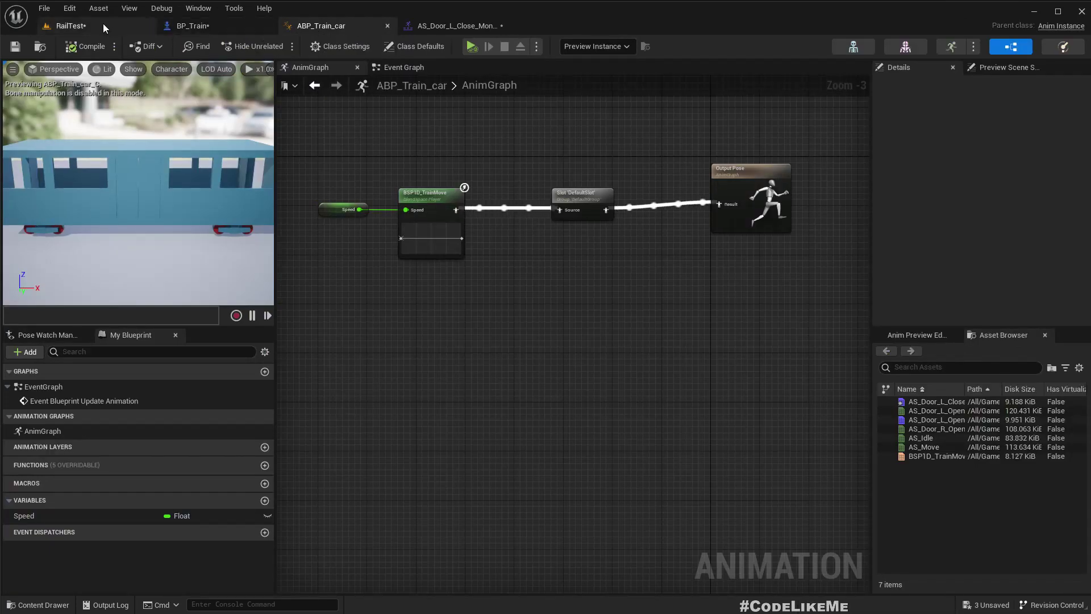
click(104, 24)
click(316, 46)
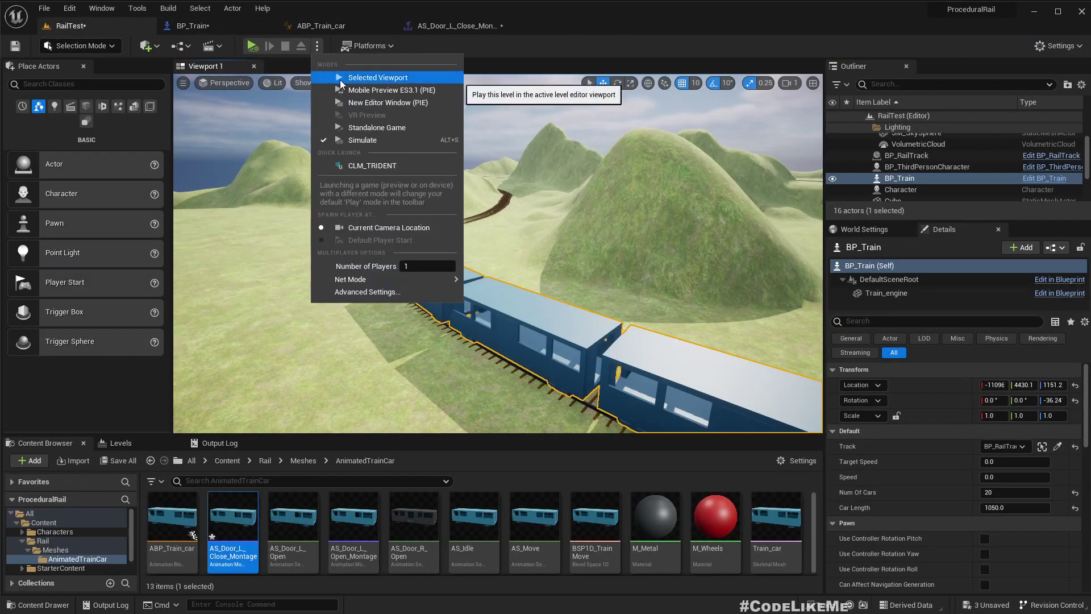
click(375, 78)
click(469, 294)
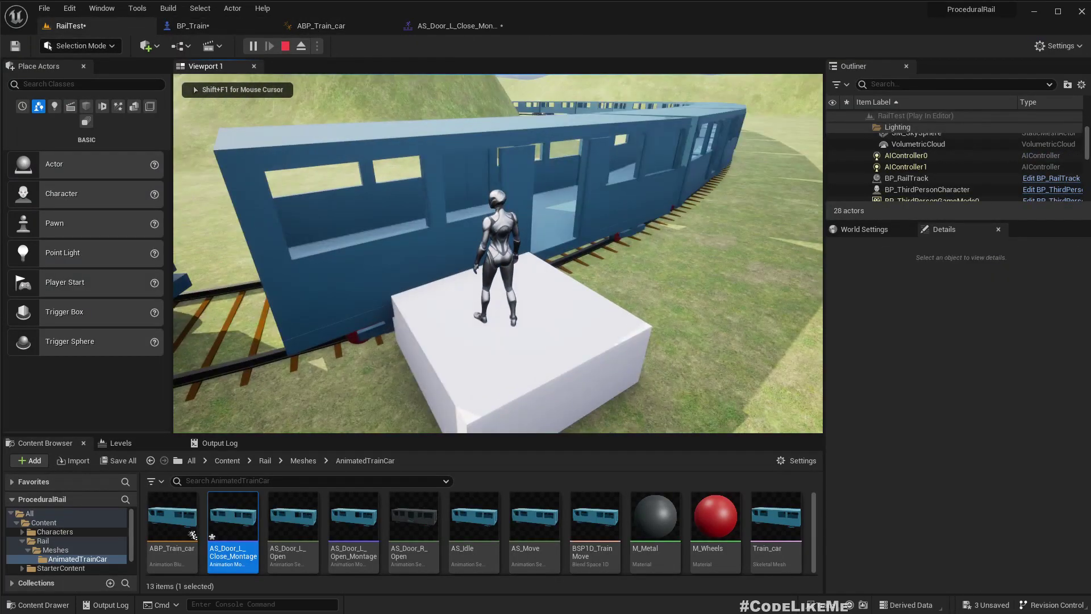
key(w)
key(space)
key(Escape)
key(s)
right_drag(322, 381, 415, 347)
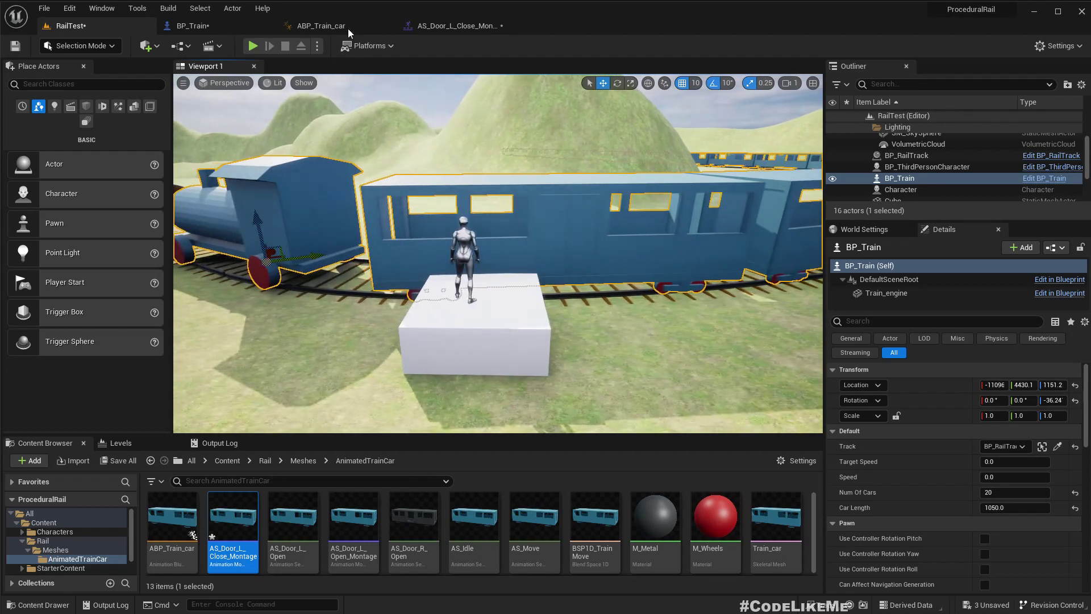
In BP_Train's Construction Script, set the Add Skeletal Mesh Component node's collision preset to BlockAll and compile the blueprint
click(226, 28)
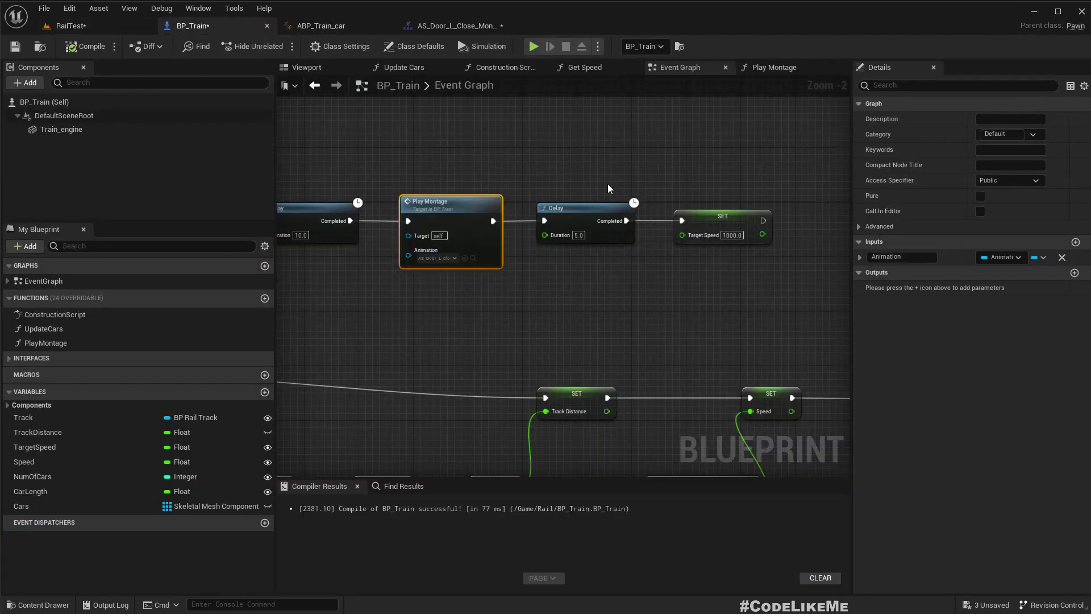
click(490, 67)
scroll(487, 207, up, 6)
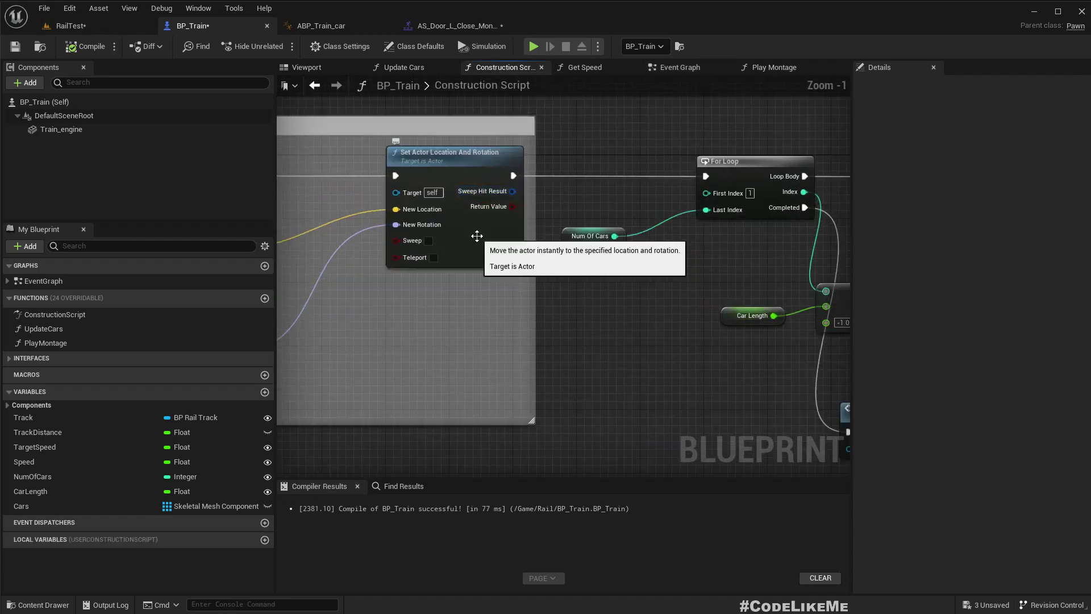
scroll(499, 233, down, 7)
scroll(653, 224, up, 6)
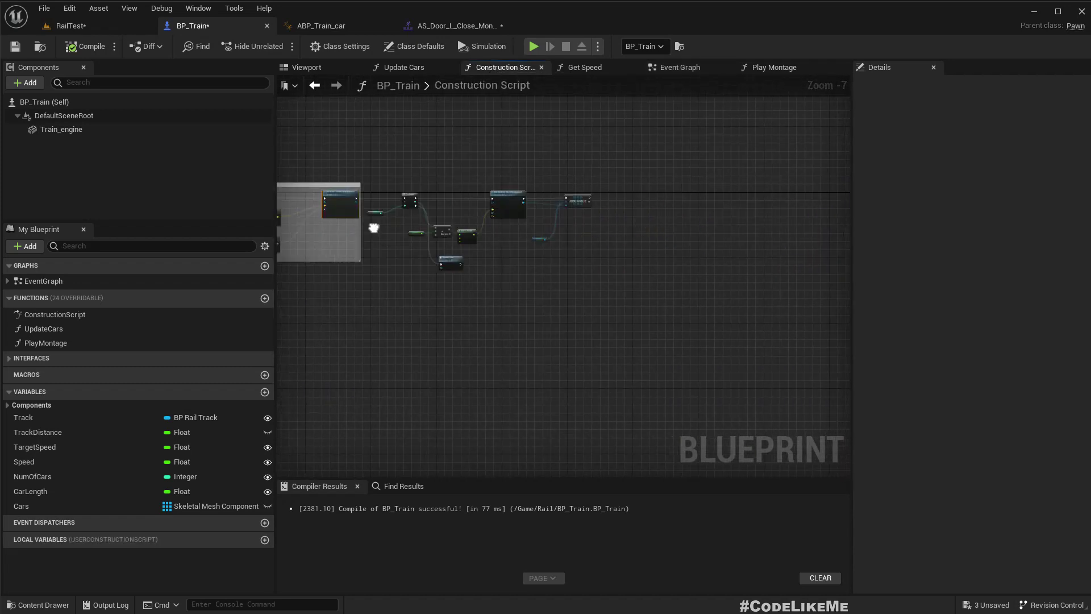
click(415, 177)
scroll(941, 312, down, 4)
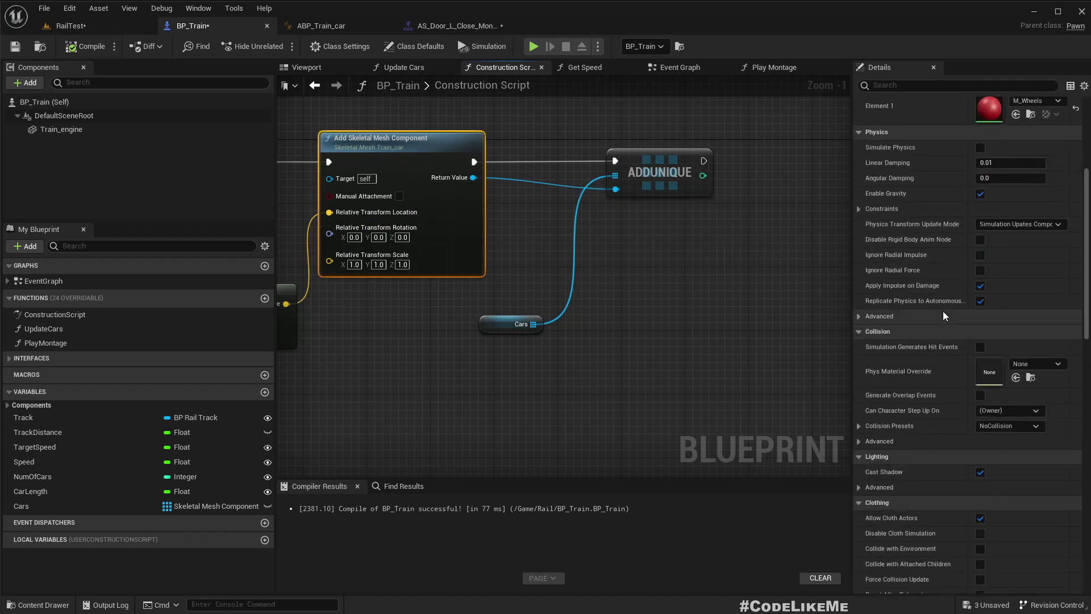
click(1010, 426)
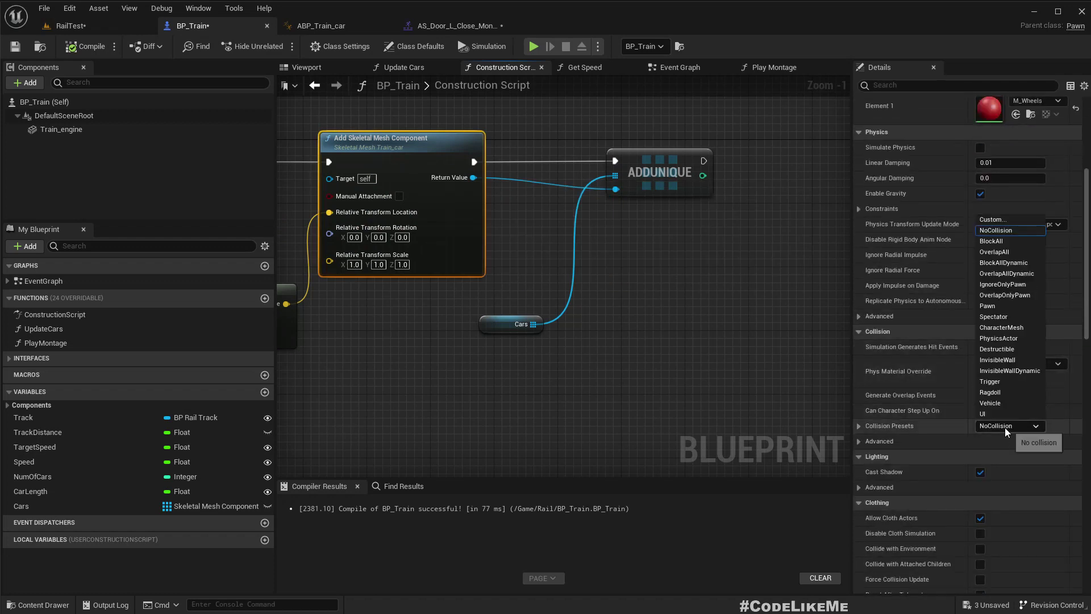
click(1012, 241)
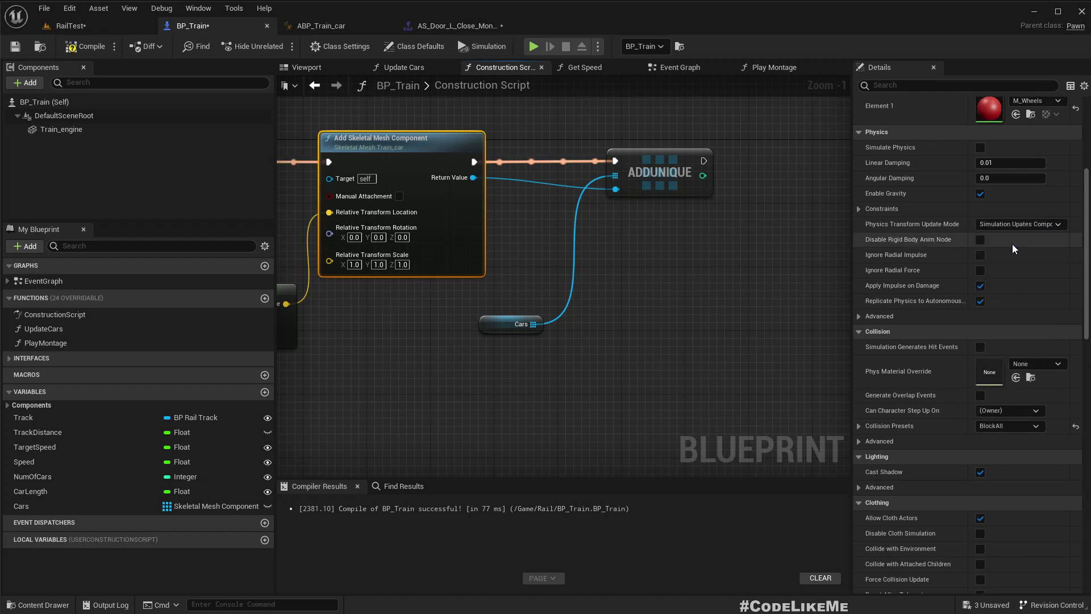
click(85, 46)
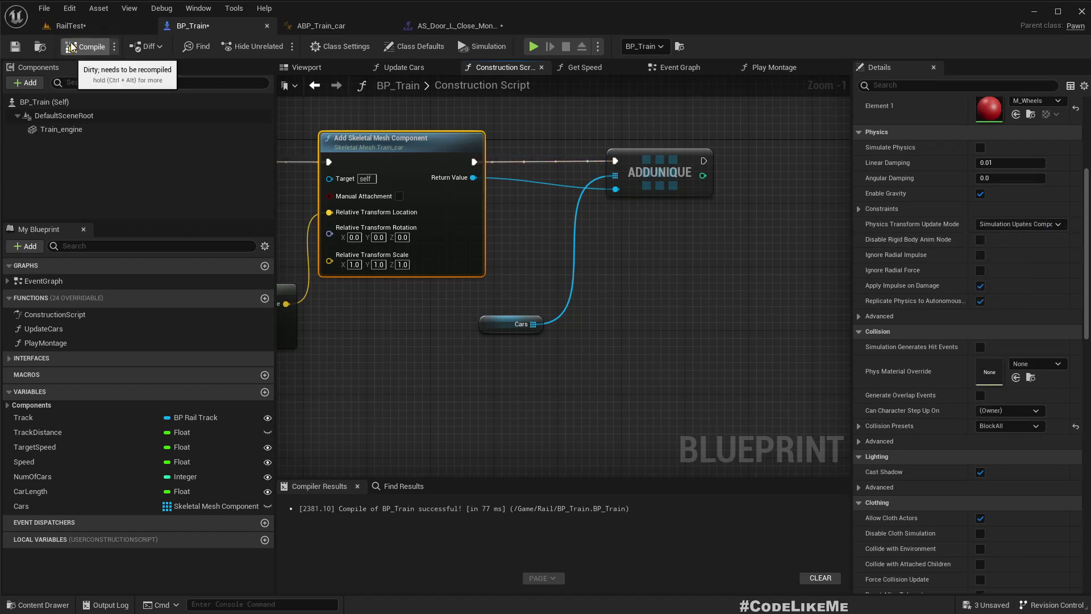
click(1000, 423)
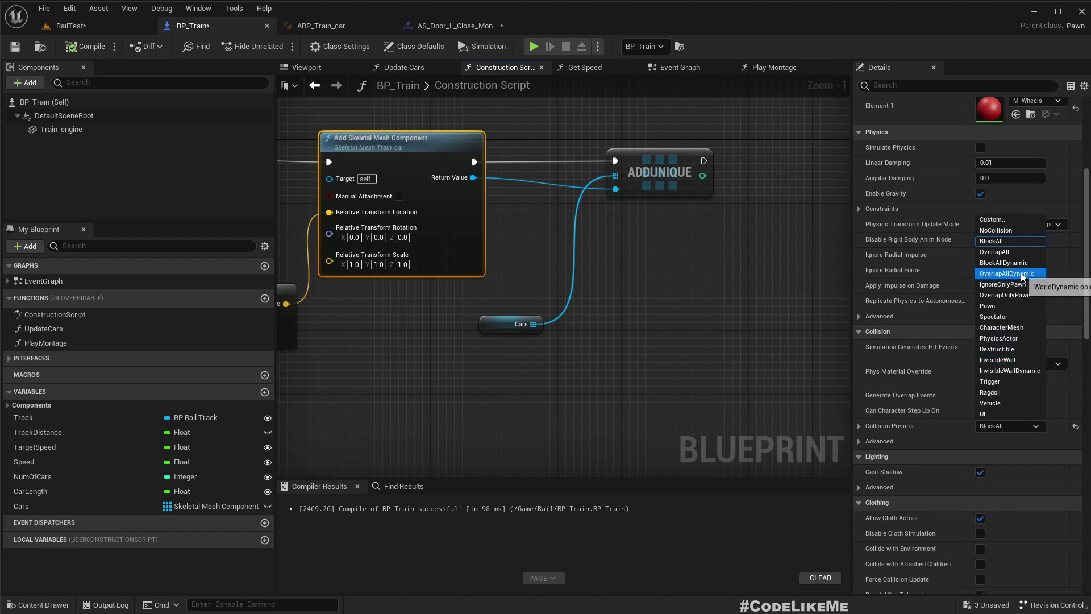
click(683, 269)
Open the Train_car skeletal mesh from the Add Skeletal Mesh Component node, and open Train_car_PhysicsAsset from the AnimatedTrainCar folder
scroll(683, 269, down, 1)
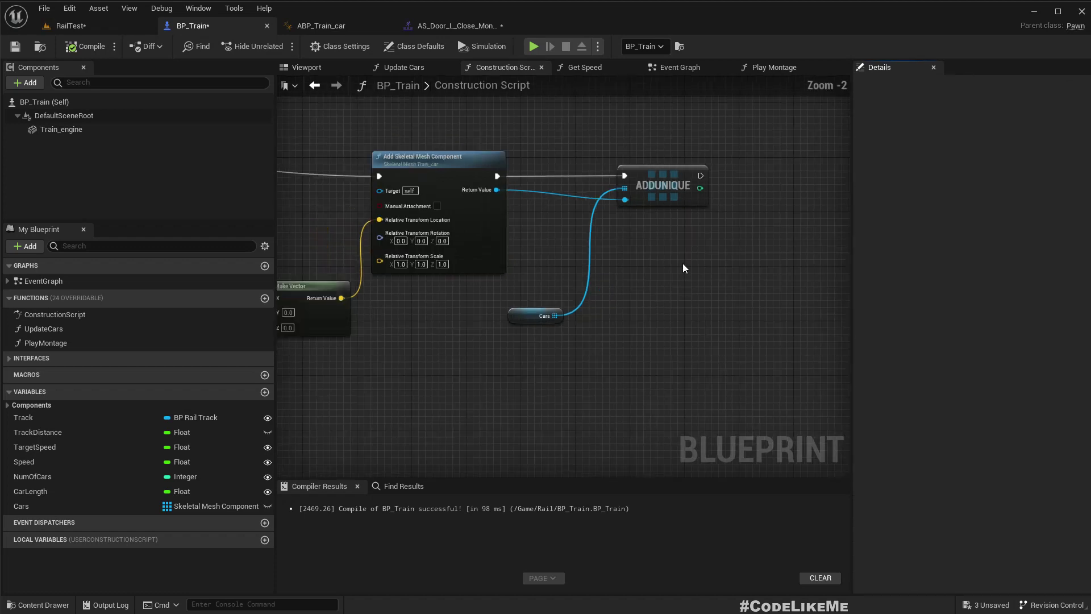
click(421, 192)
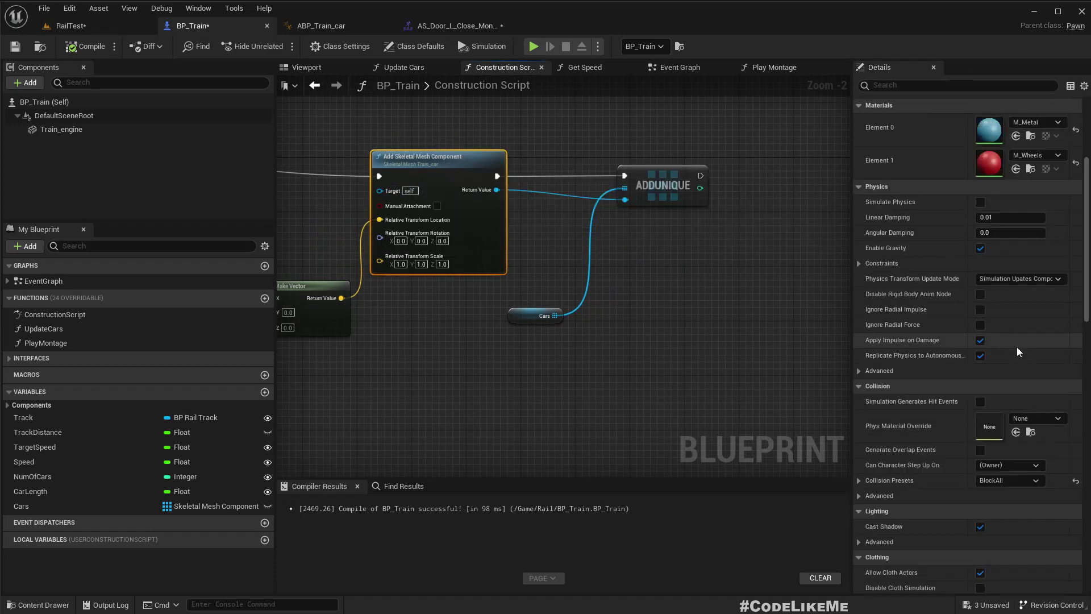
double_click(989, 177)
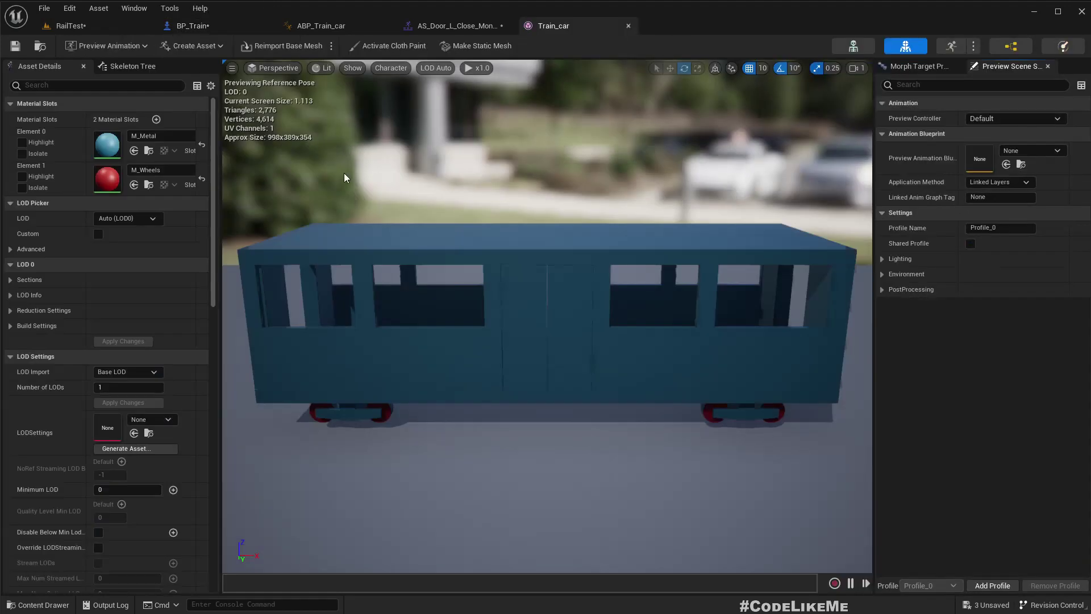
click(68, 26)
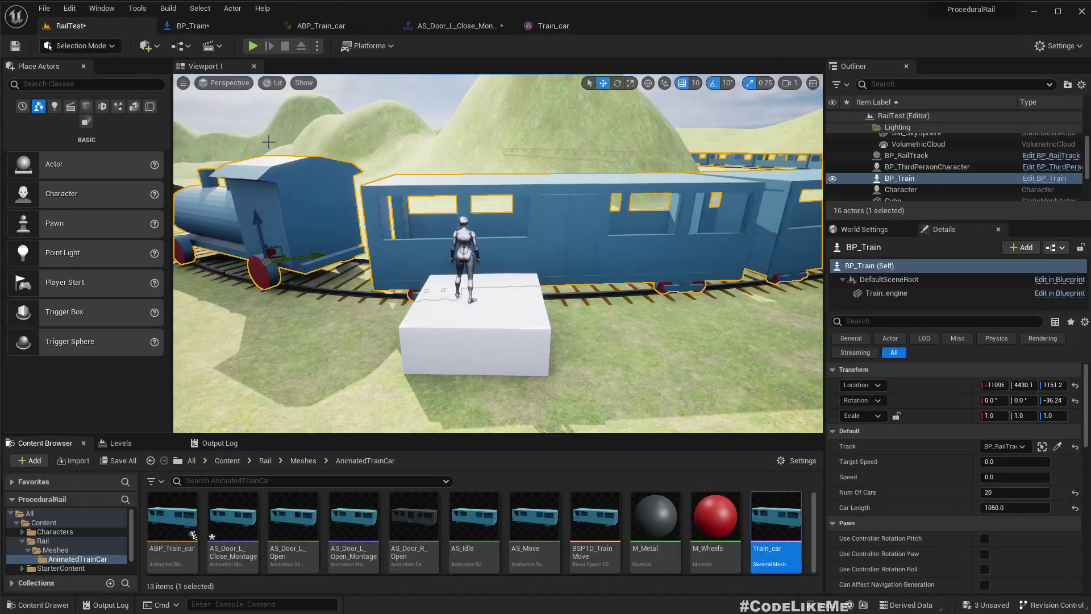
scroll(700, 553, down, 1)
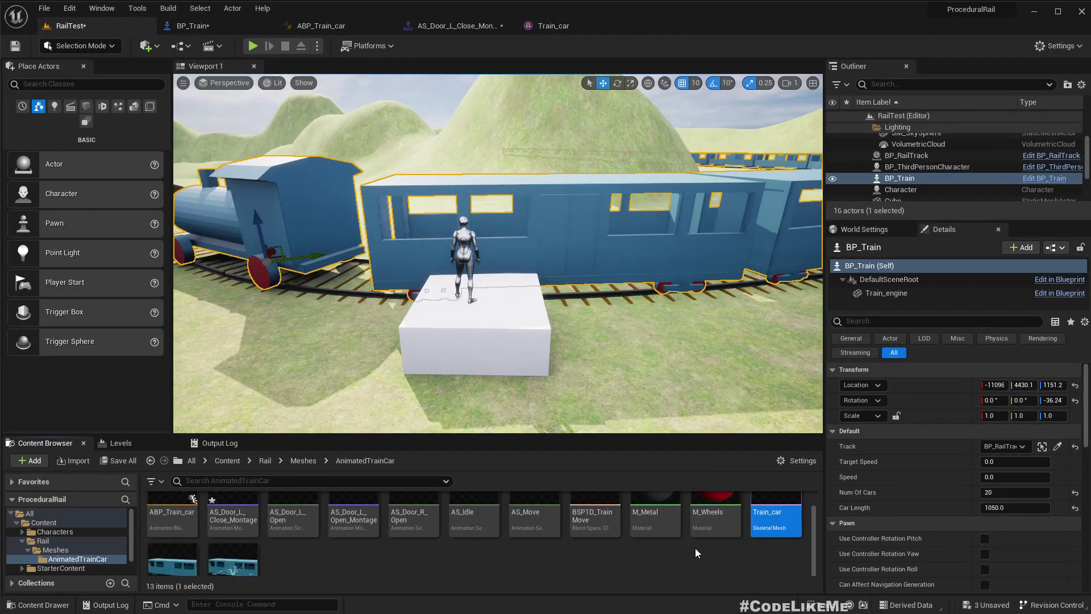
scroll(308, 551, down, 1)
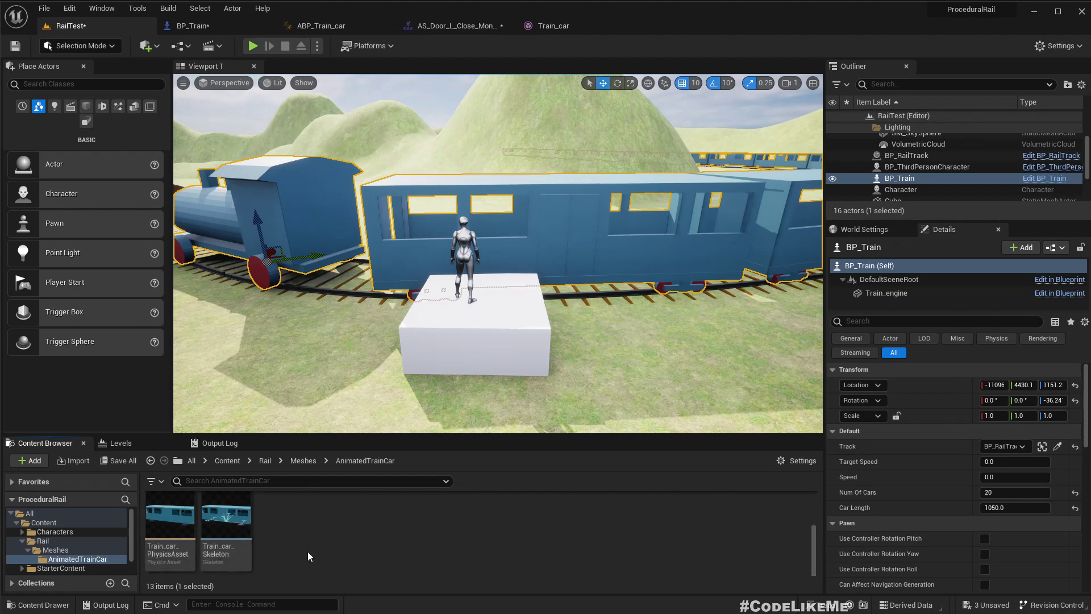
click(188, 512)
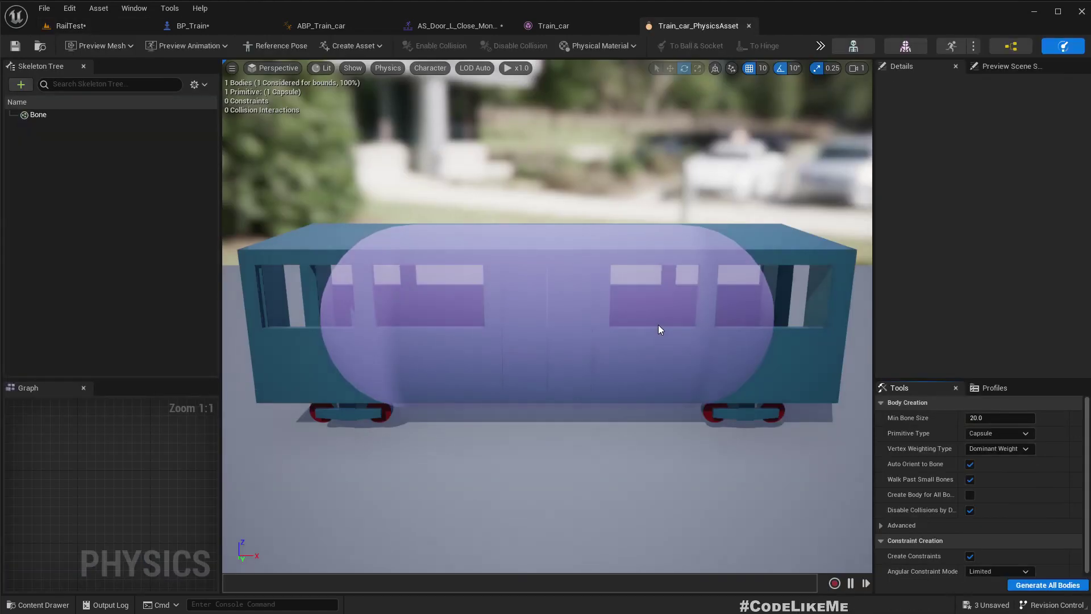
Select the capsule collision body and inspect it from the end and the side of the train car
right_drag(659, 325, 711, 350)
right_drag(570, 335, 710, 335)
click(606, 356)
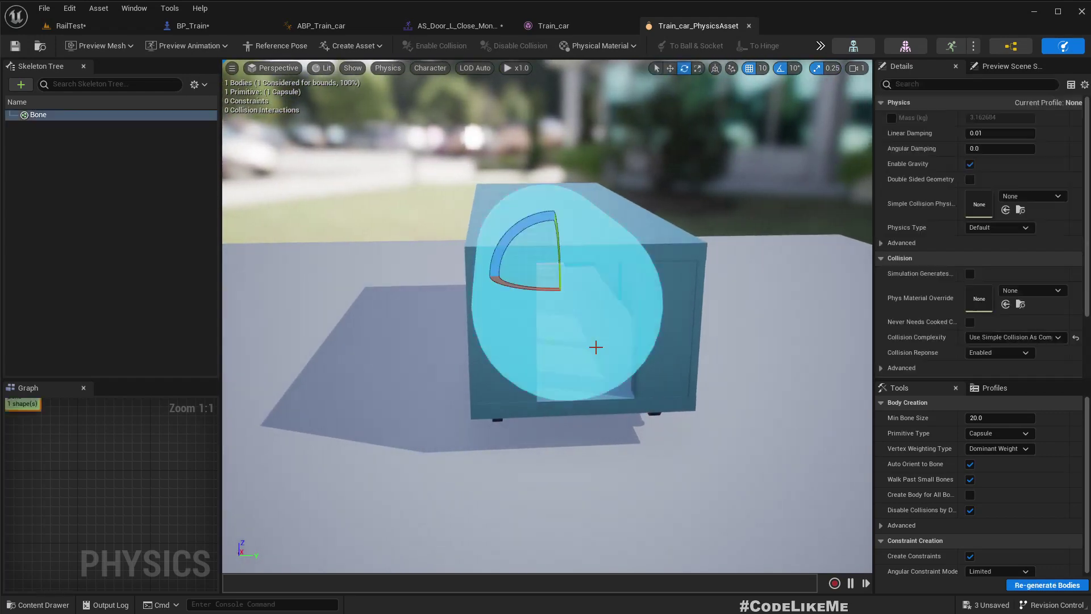
alt+drag(605, 356, 606, 356)
scroll(605, 356, down, 3)
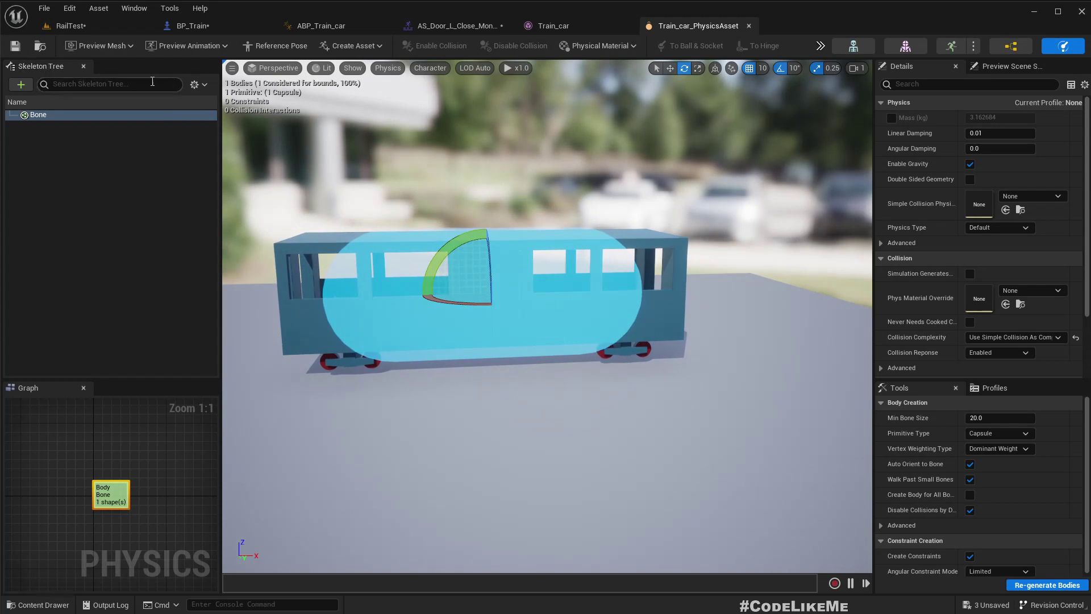
Show all bones in the skeleton tree and inspect how the capsule body sits around the train car
click(194, 86)
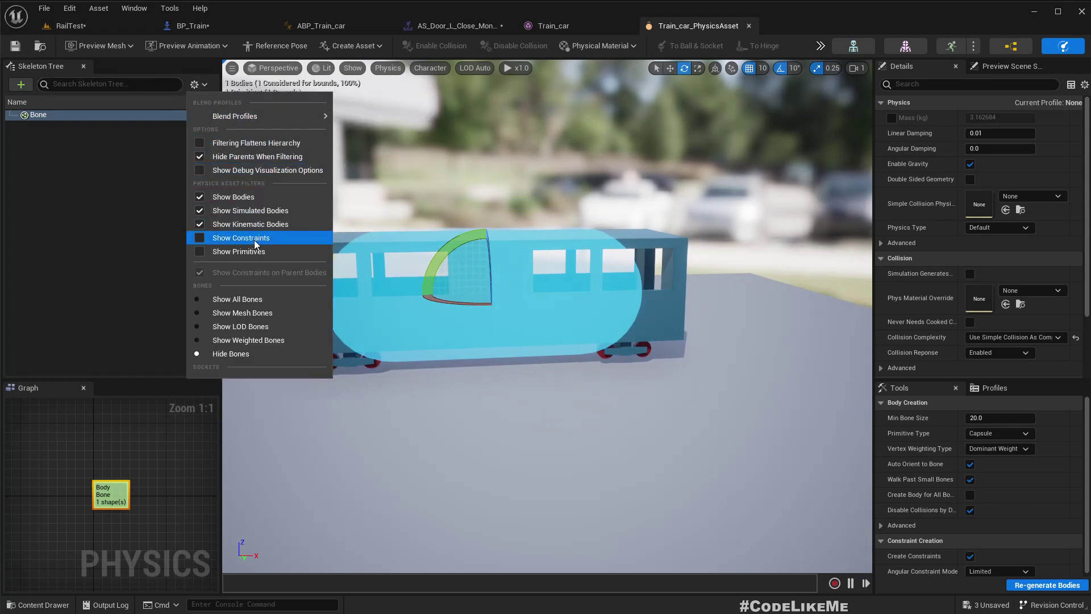
mouse_move(285, 115)
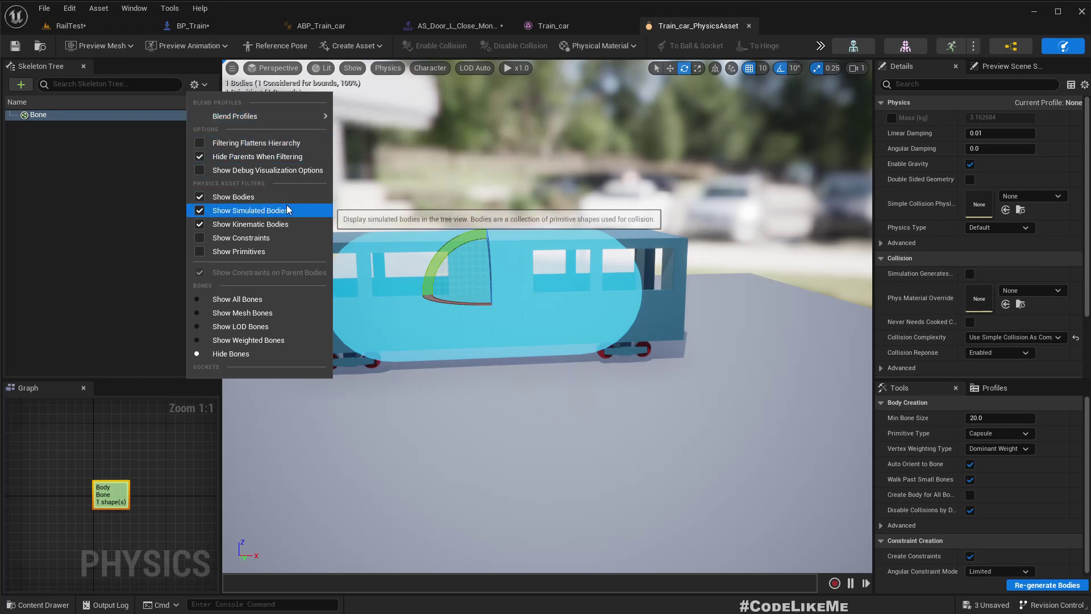
click(260, 301)
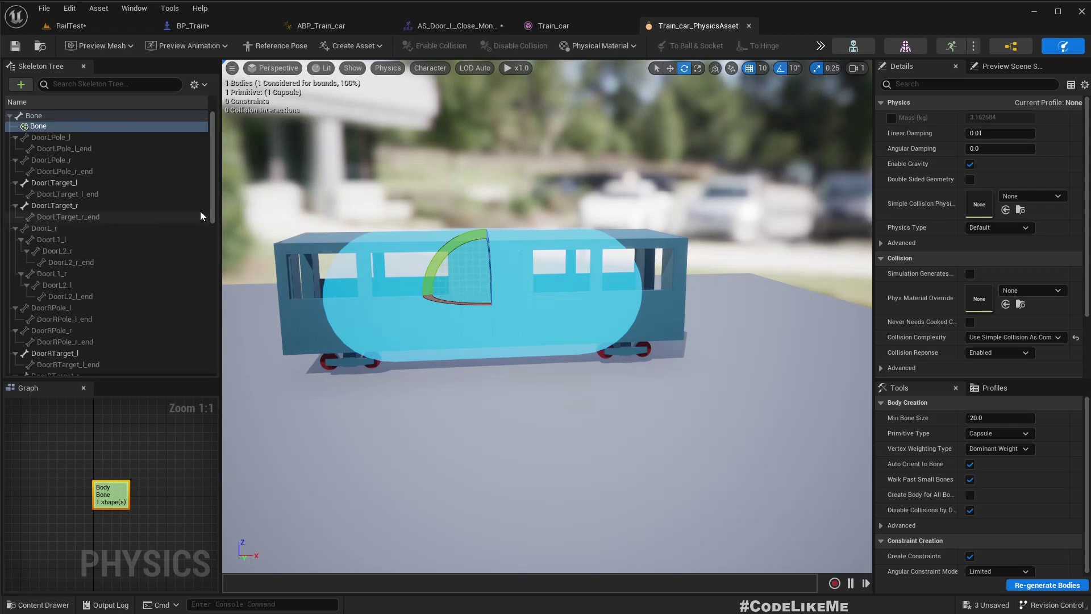
key(s)
mouse_move(418, 207)
right_down()
mouse_move(429, 233)
mouse_move(432, 210)
mouse_move(478, 208)
mouse_move(417, 198)
right_up()
key(s)
key(q)
key(w)
key(a)
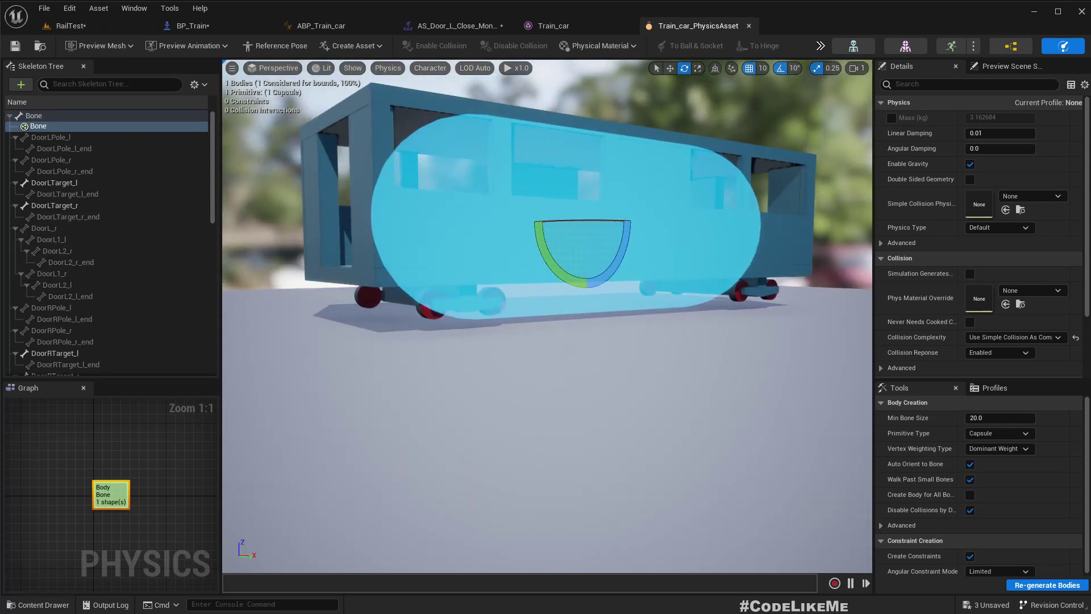
Run the RailTest level briefly to test how the train car's collision behaves with the character
click(91, 25)
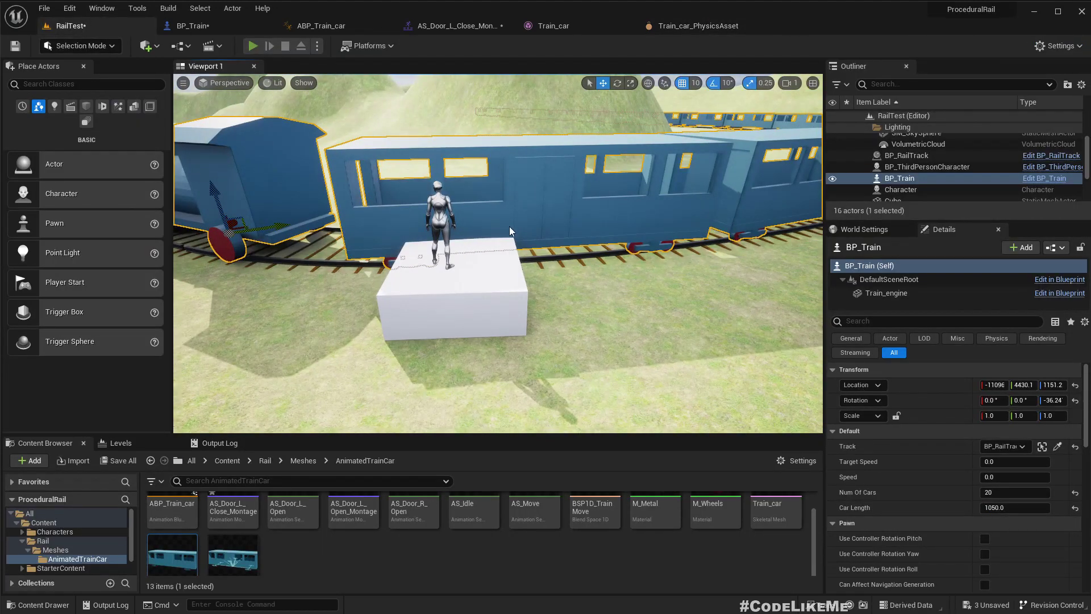
key(alt+p)
click(520, 234)
key(Escape)
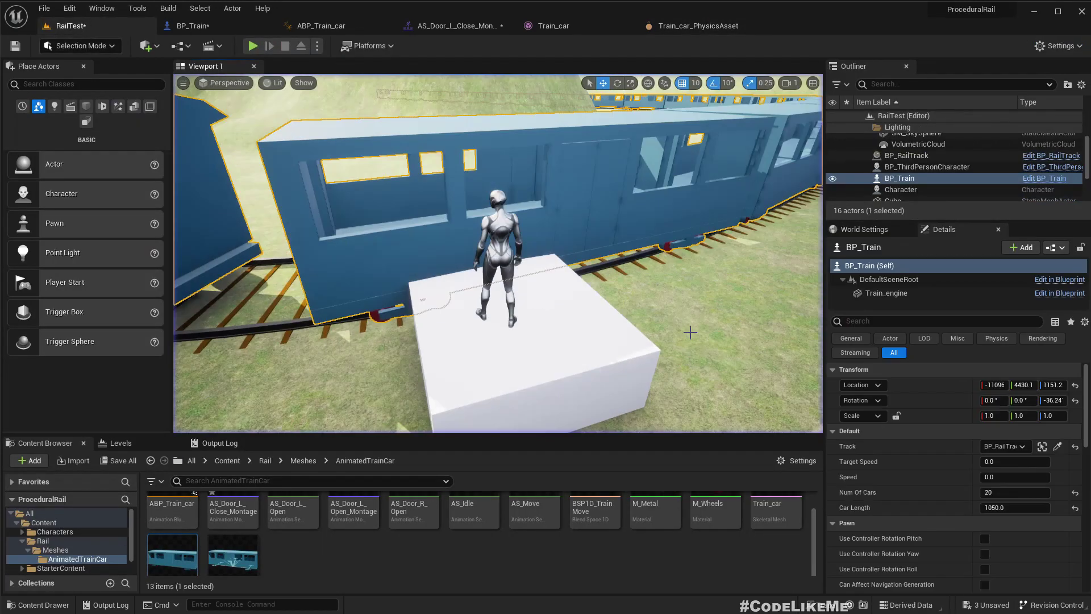
Select the white platform cube together with BP_ThirdPersonCharacter and move both along the train to the car's door
click(519, 275)
ctrl+click(493, 238)
right_drag(563, 315, 494, 369)
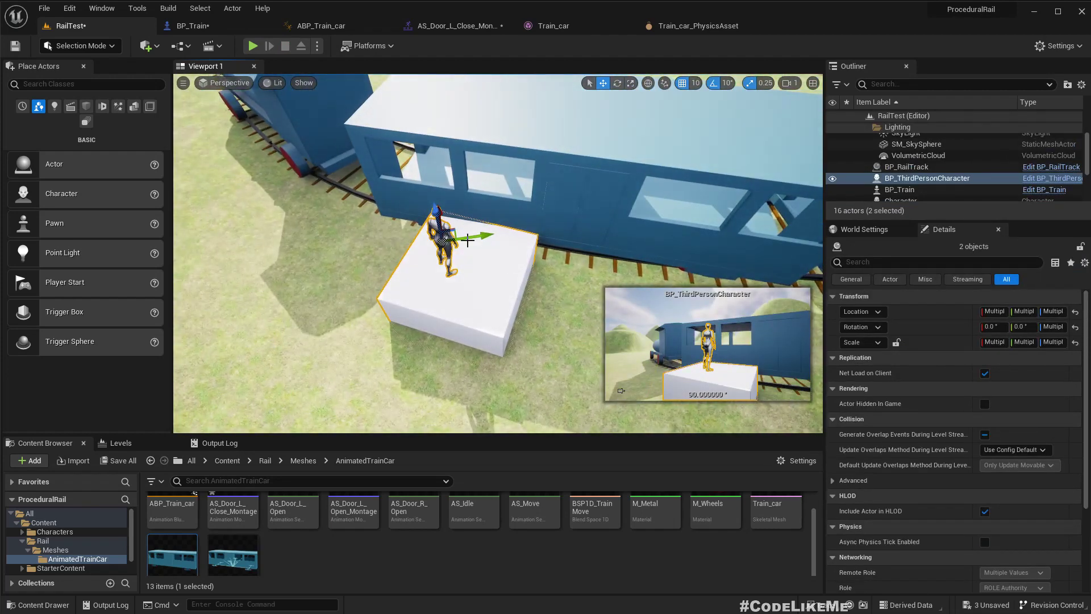
right_drag(499, 232, 494, 261)
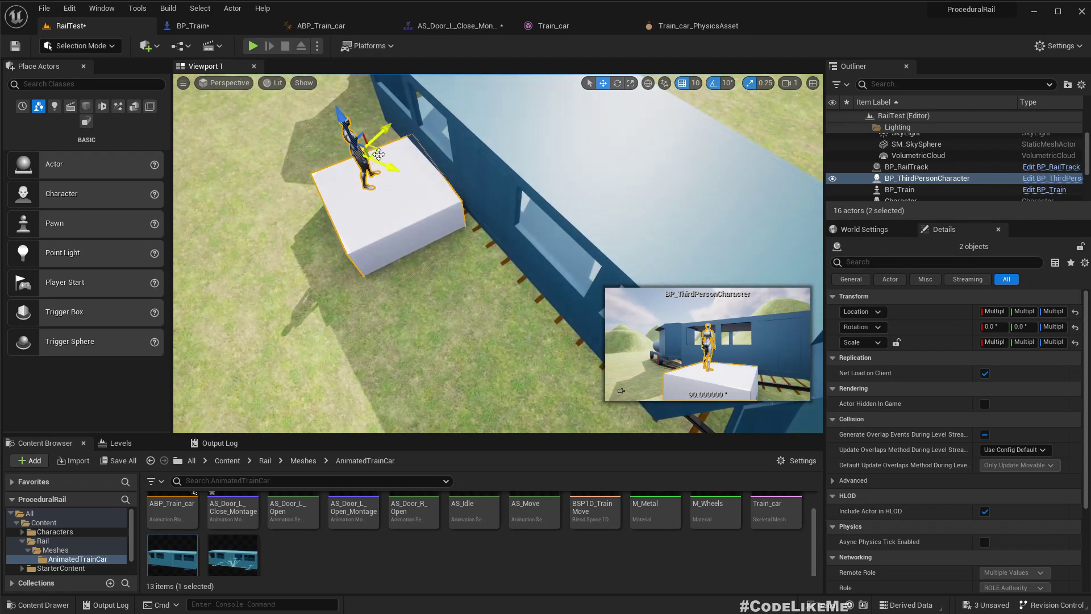
drag(378, 153, 405, 222)
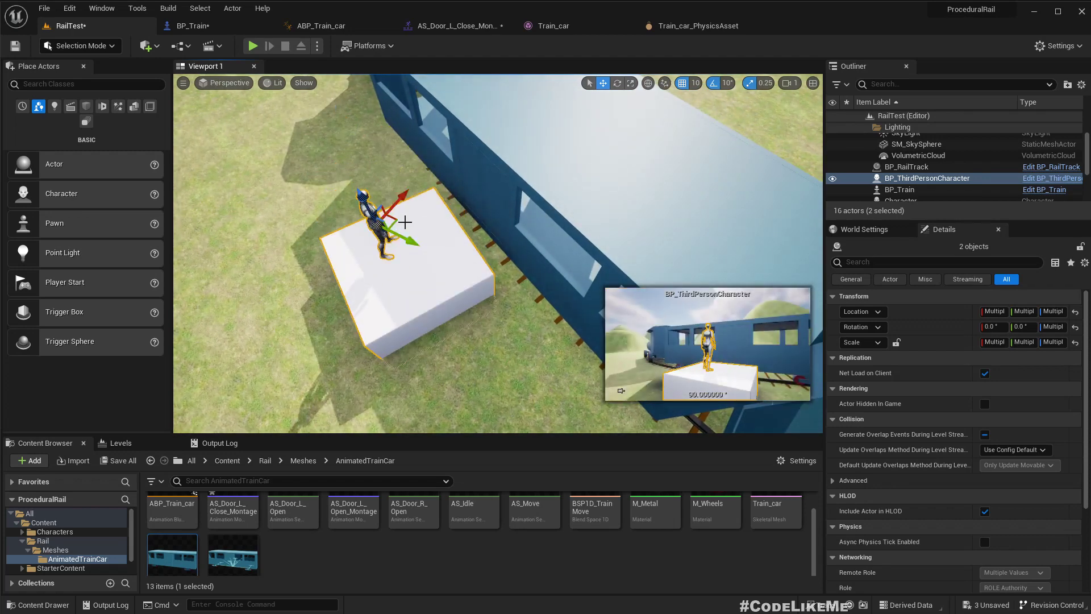
Play the level and run the character from the platform toward the open door to test boarding
key(alt+p)
key(w)
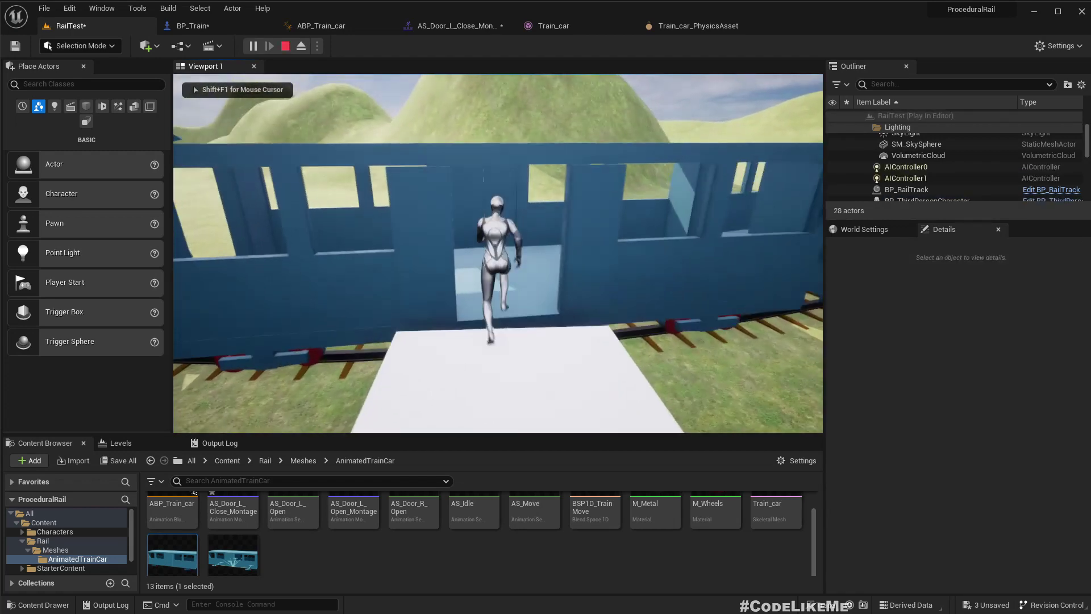
key(Escape)
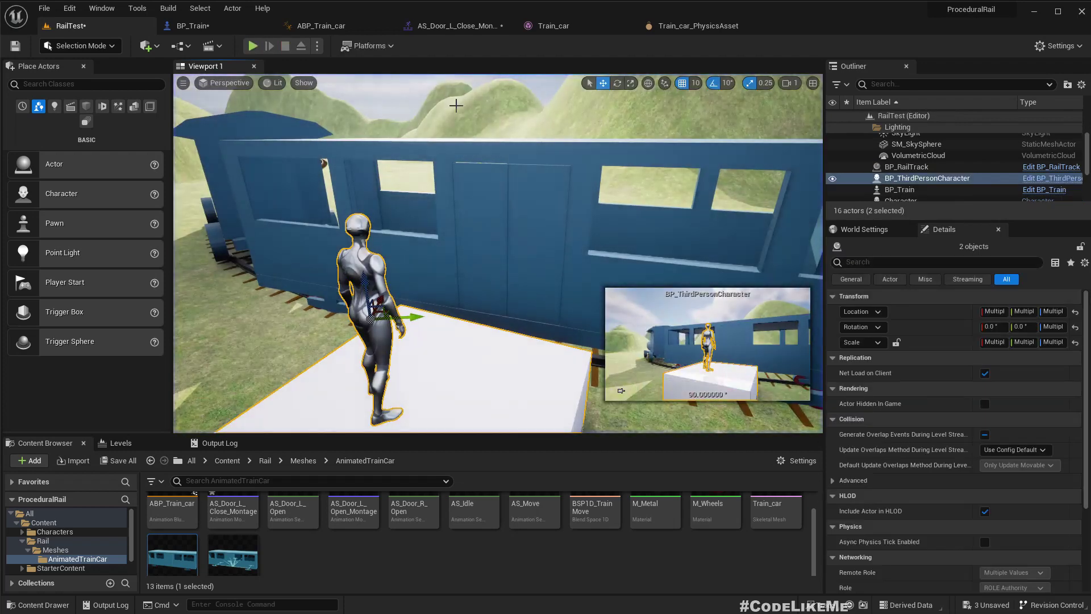
Delete the capsule body from Train_car_PhysicsAsset
click(554, 26)
click(696, 26)
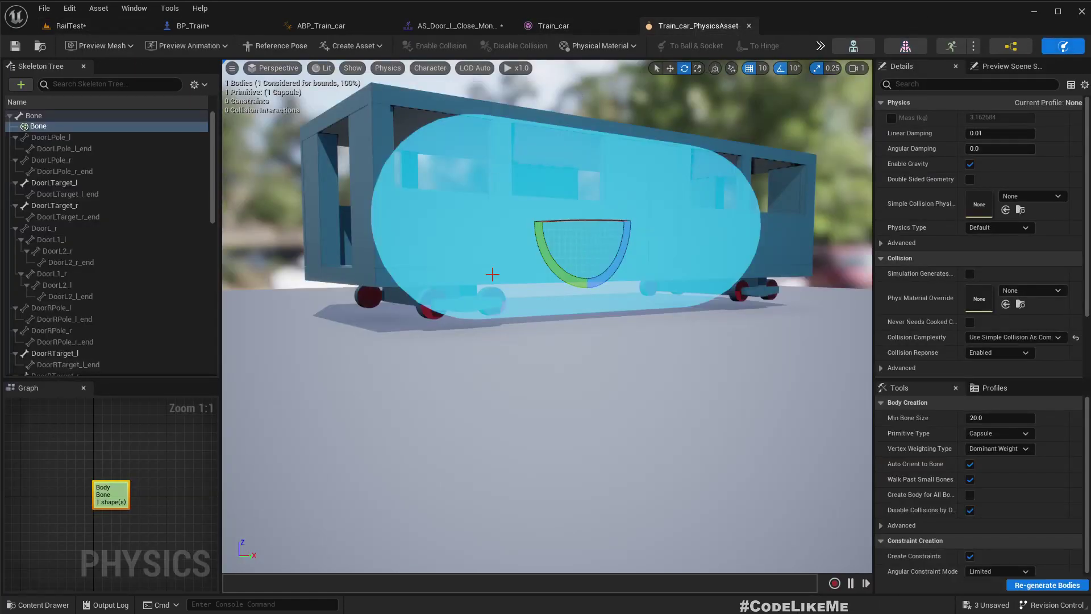
key(Delete)
mouse_move(606, 216)
right_down()
mouse_move(605, 295)
mouse_move(602, 216)
right_up()
Add a box collision shape to the root bone named Bone
click(67, 172)
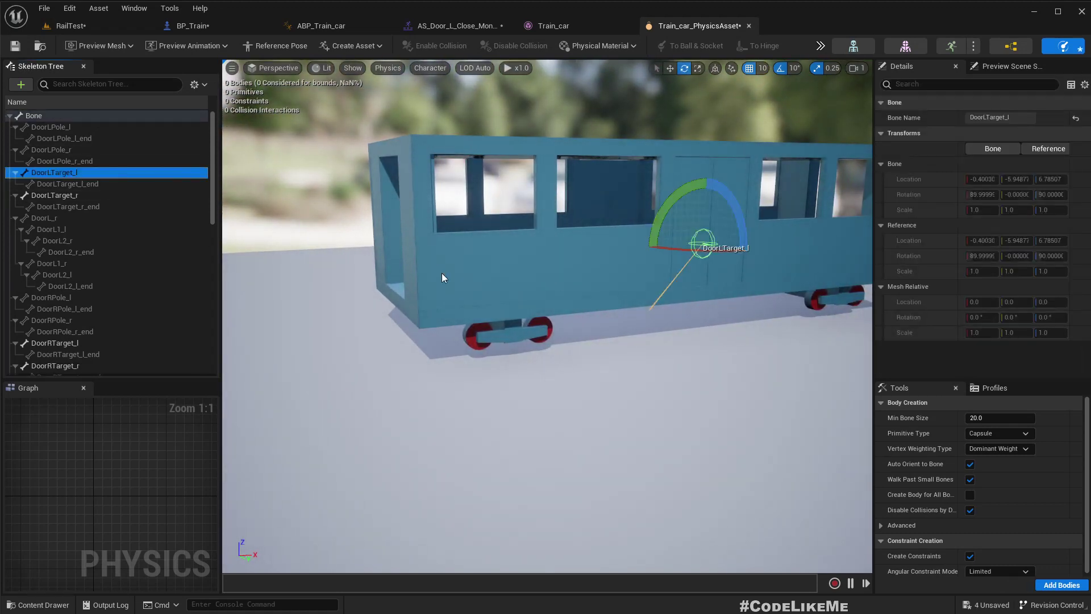
key(f)
click(40, 117)
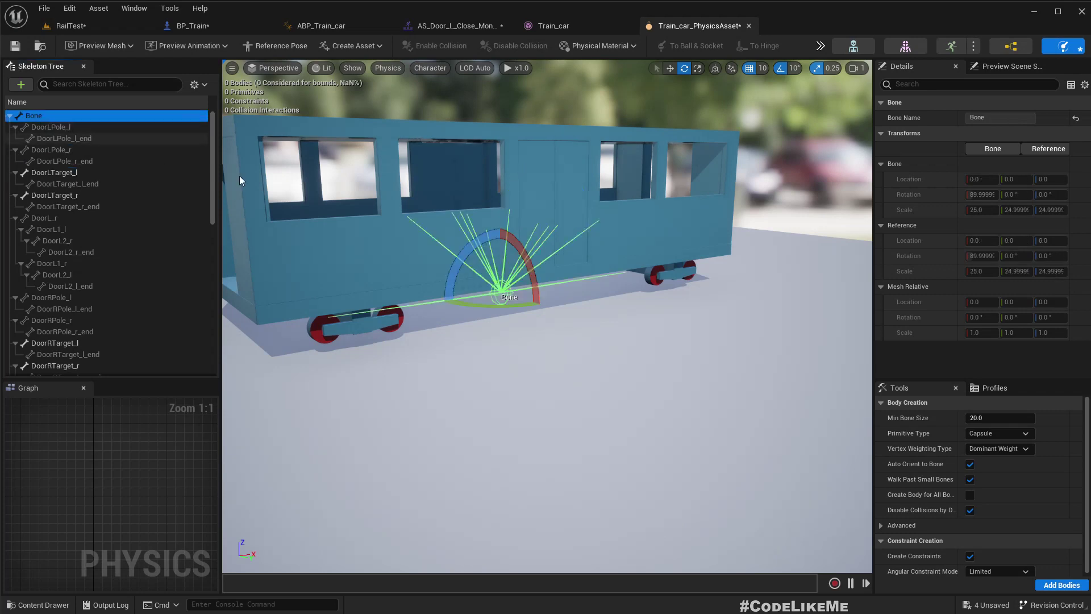
key(f)
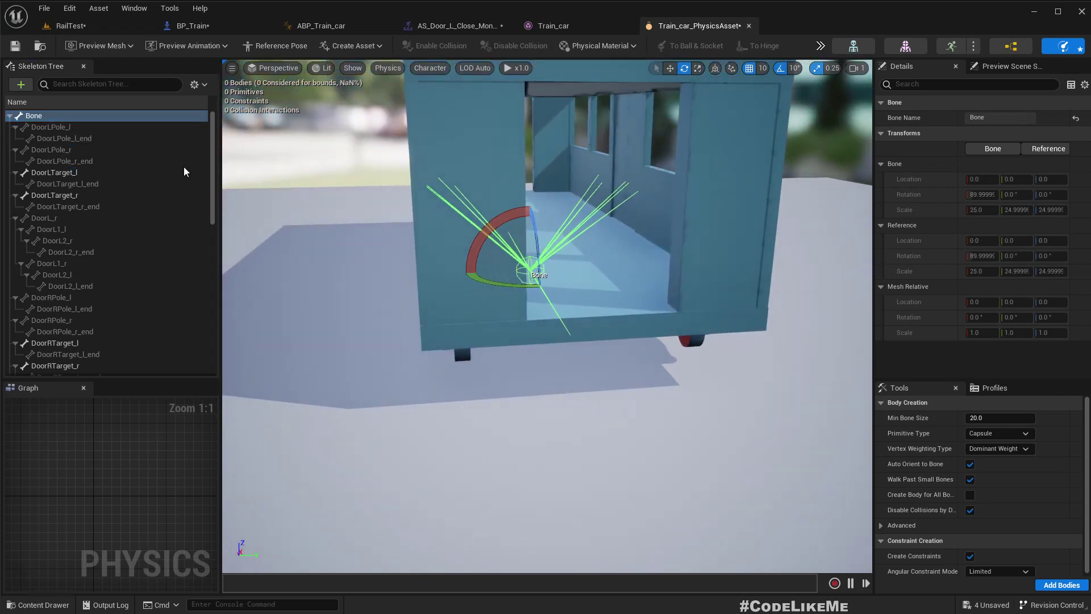
right_click(55, 118)
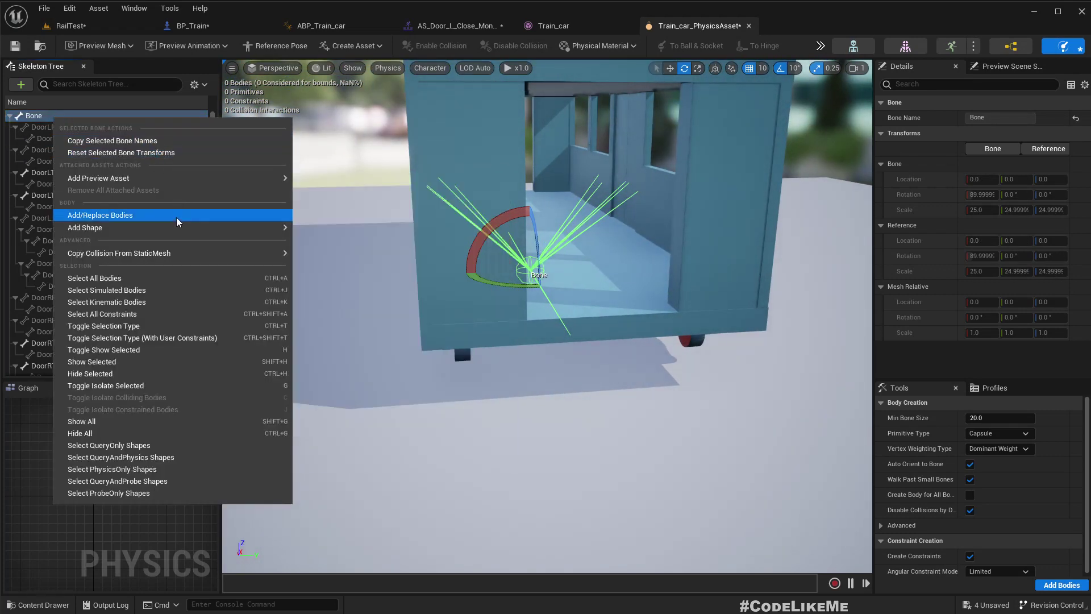
mouse_move(179, 227)
click(367, 245)
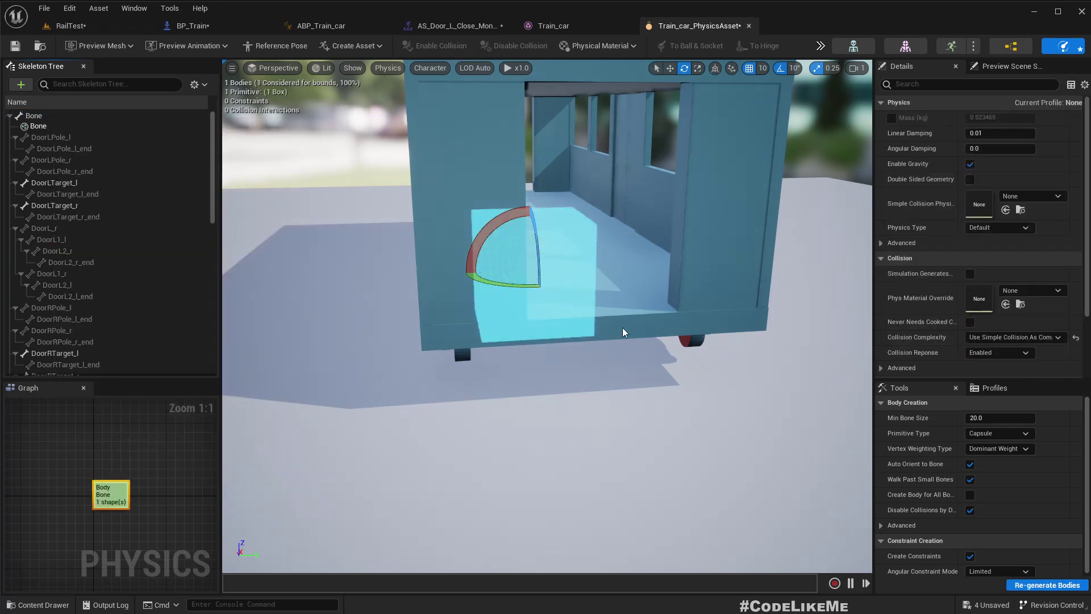
Switch to the Left orthographic view and scale the box down vertically into a thin slab
click(274, 68)
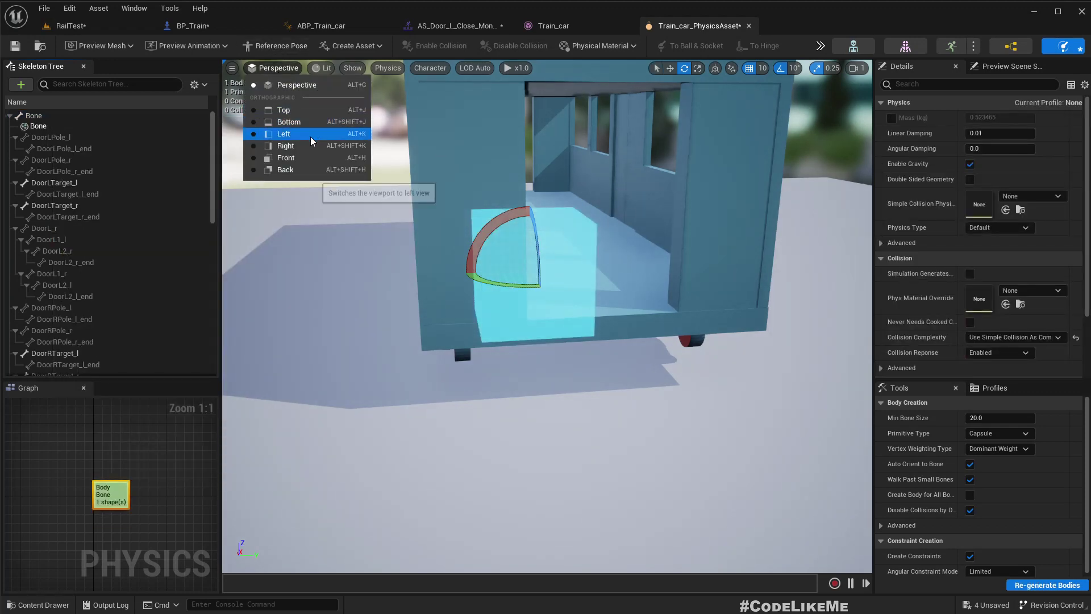
click(284, 133)
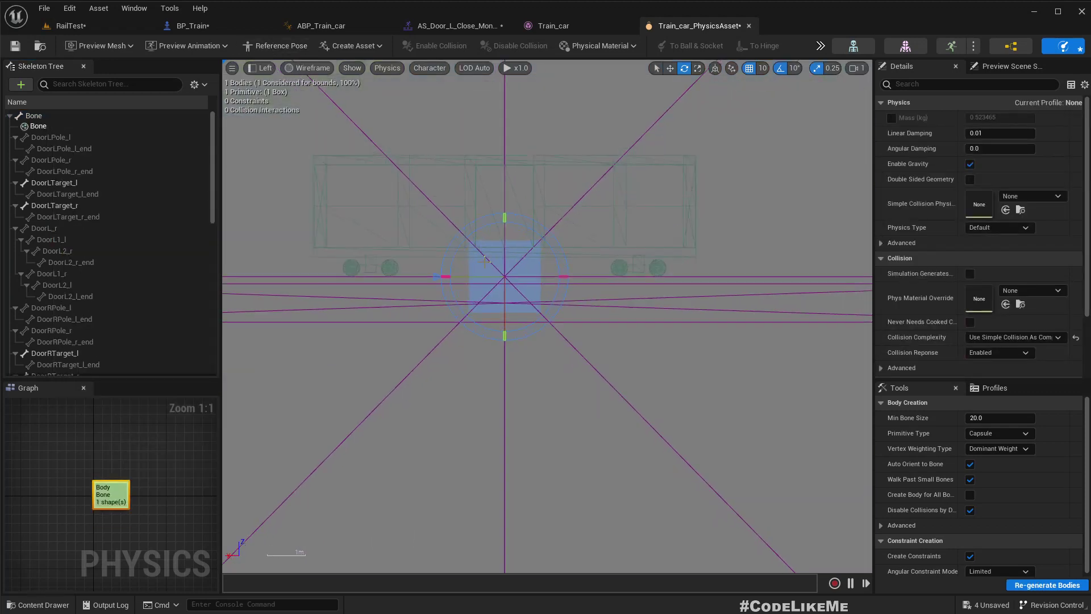
scroll(449, 253, up, 2)
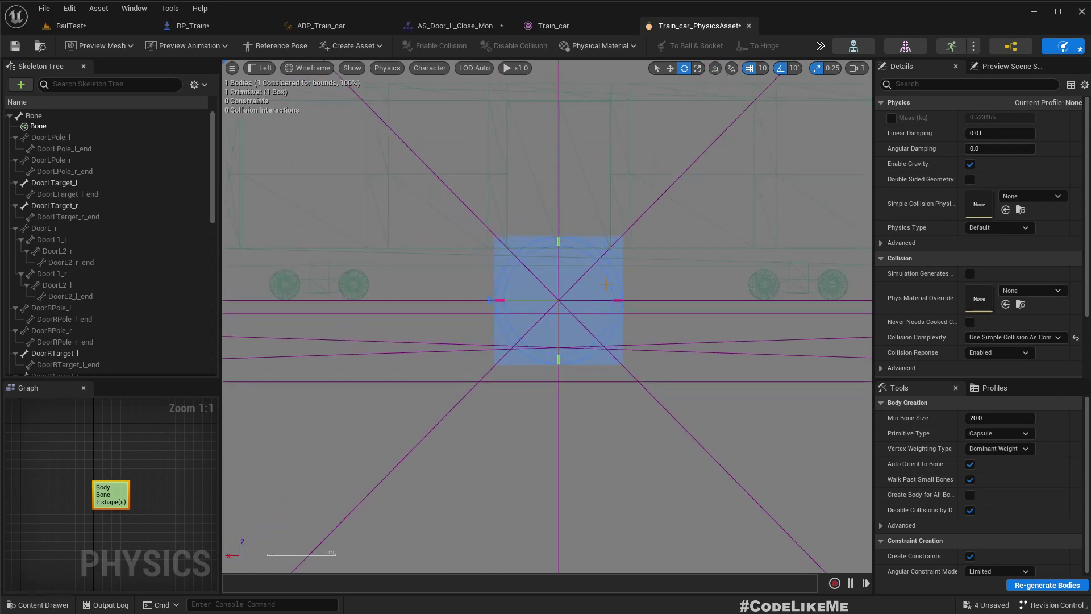
key(r)
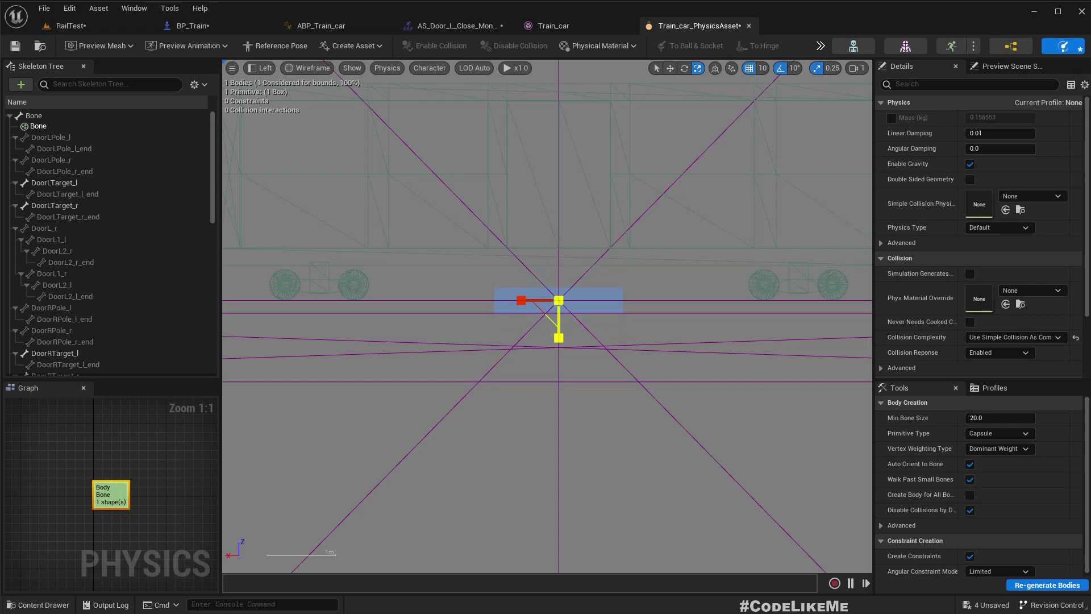
Raise the slab to the height of the car's floor, setting the position grid snap to 5 for the fine adjustment
key(w)
drag(561, 338, 562, 296)
scroll(567, 298, up, 3)
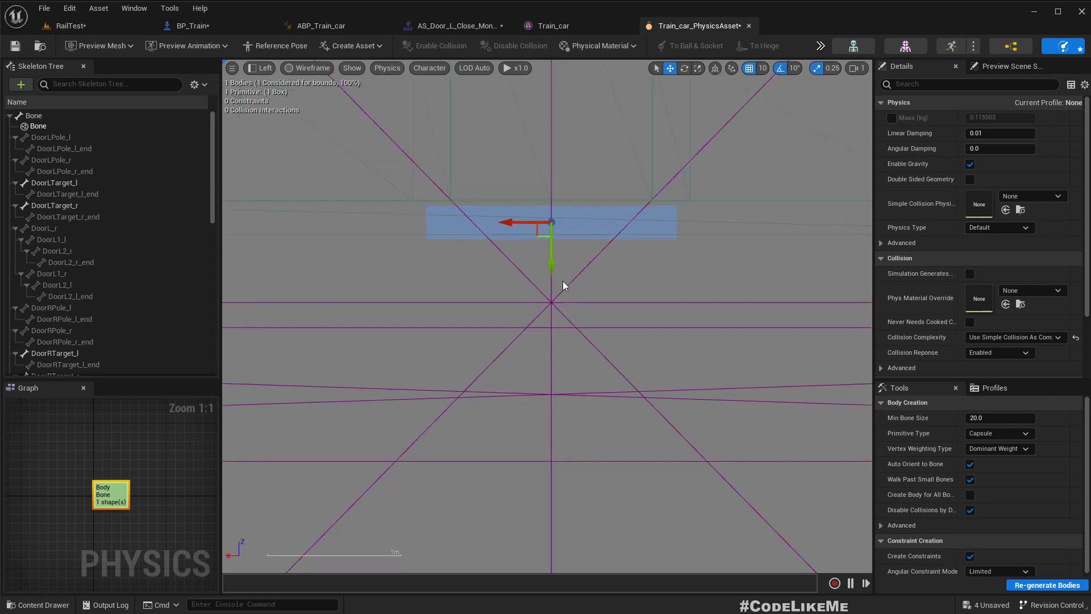
right_drag(549, 261, 546, 248)
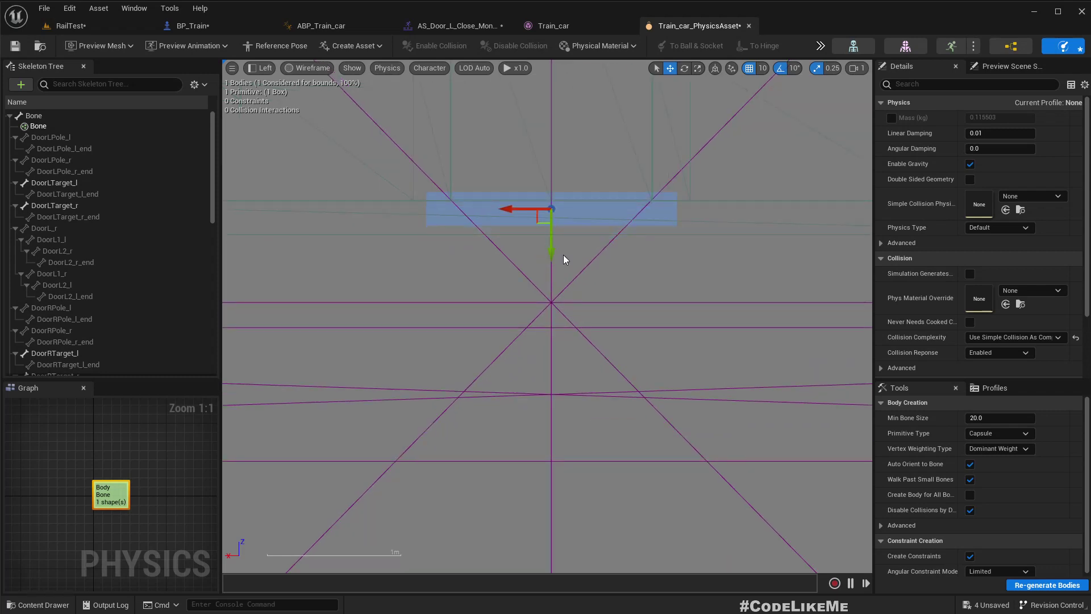
click(763, 68)
click(780, 105)
drag(551, 254, 552, 260)
Scale the slab to the full length of the car, and to its full width in the Front view
scroll(525, 291, down, 4)
key(r)
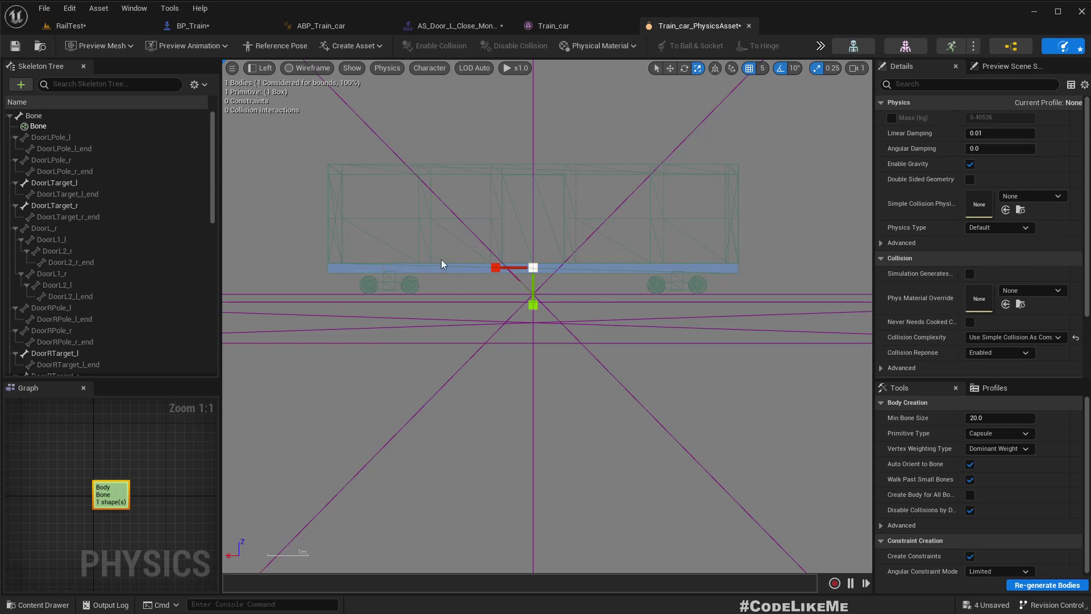
click(262, 67)
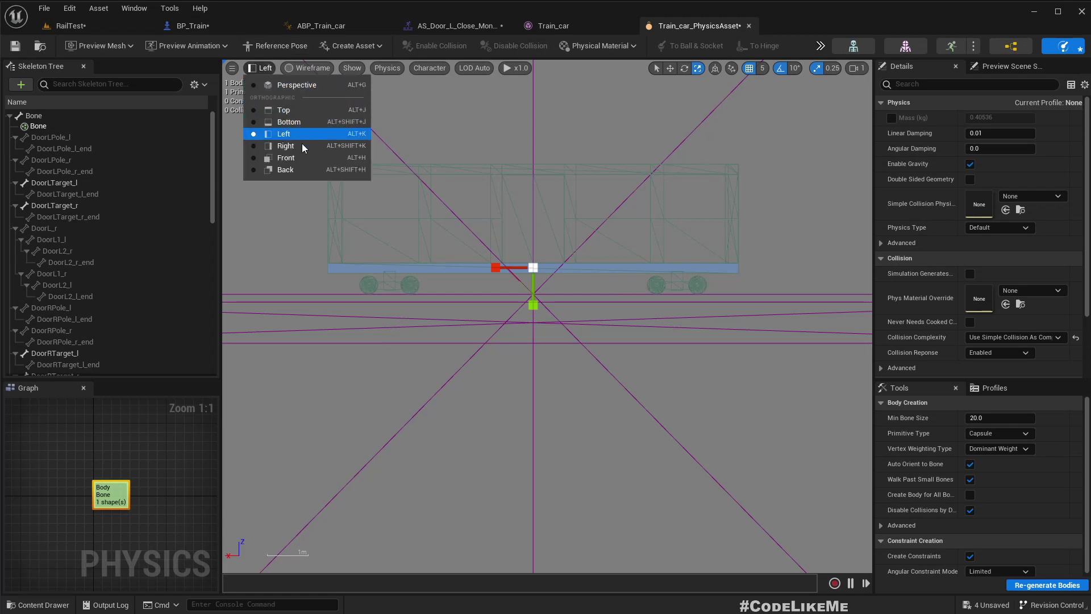
click(286, 158)
scroll(609, 353, up, 3)
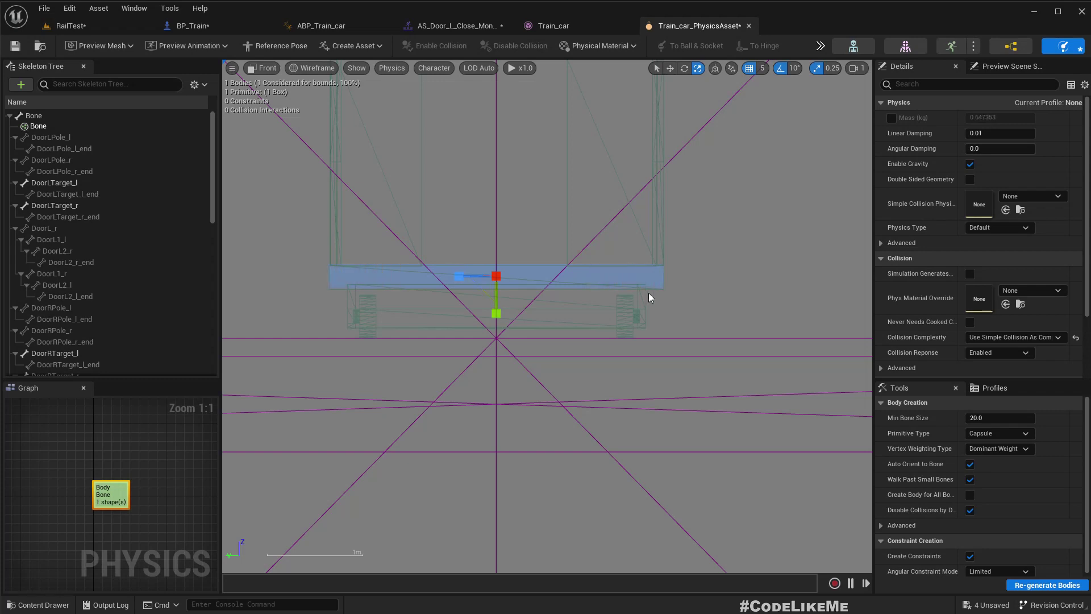
right_drag(764, 316, 699, 362)
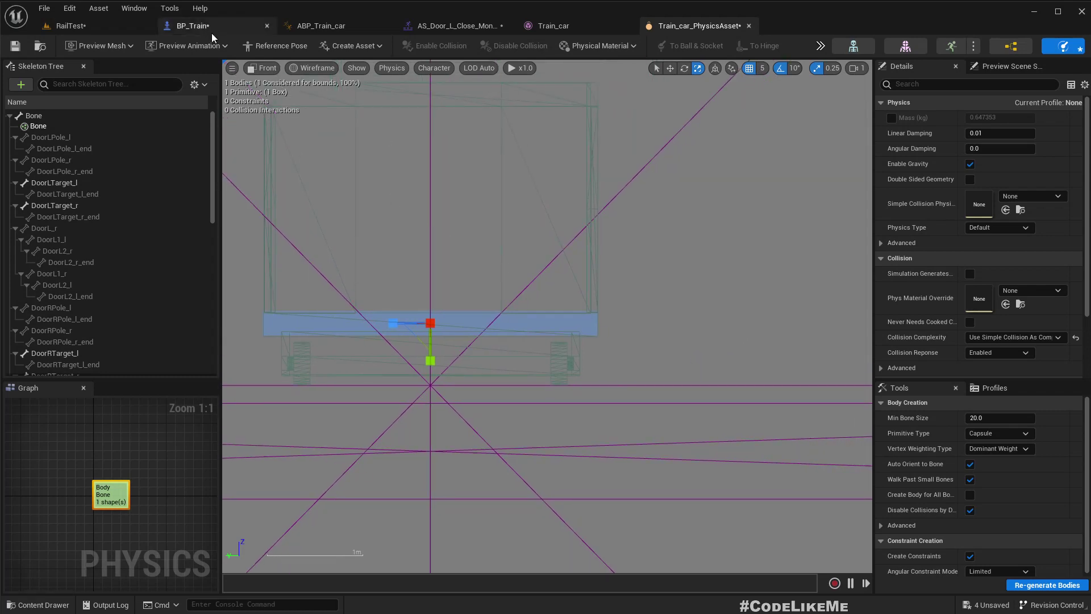
Return to the Perspective view and inspect the floor slab's fit on the train car
click(262, 68)
click(287, 83)
right_drag(547, 316, 545, 290)
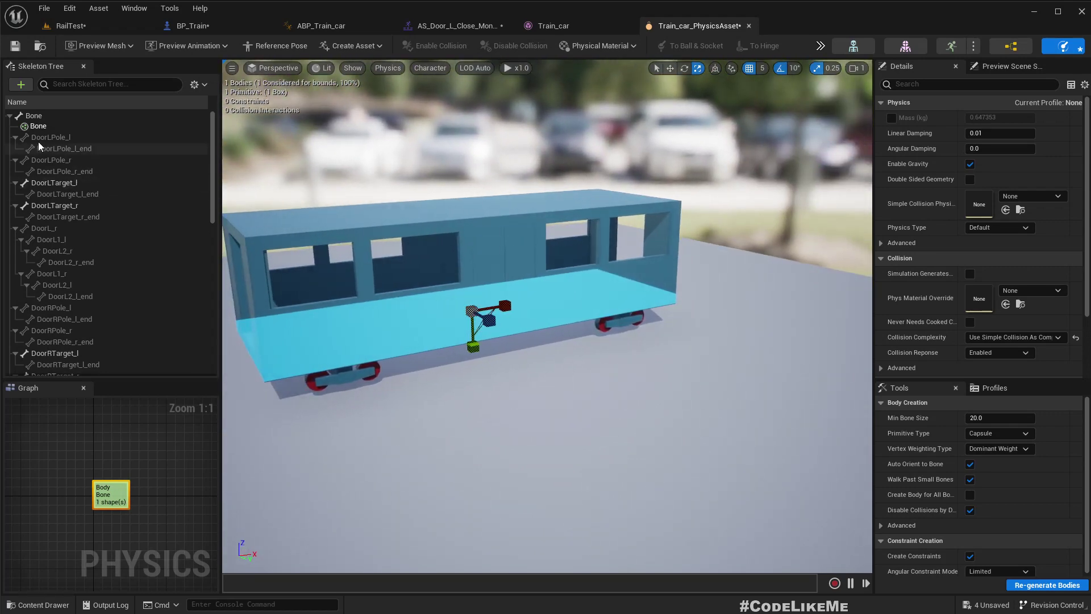
mouse_move(581, 339)
mouse_down()
mouse_move(562, 340)
mouse_move(581, 340)
mouse_up()
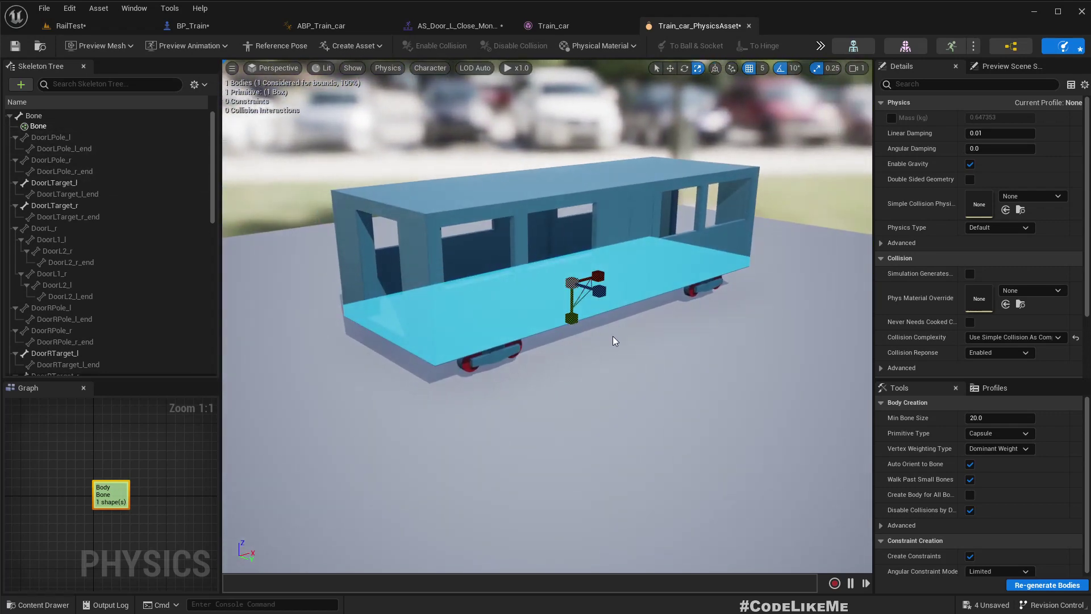
key(w)
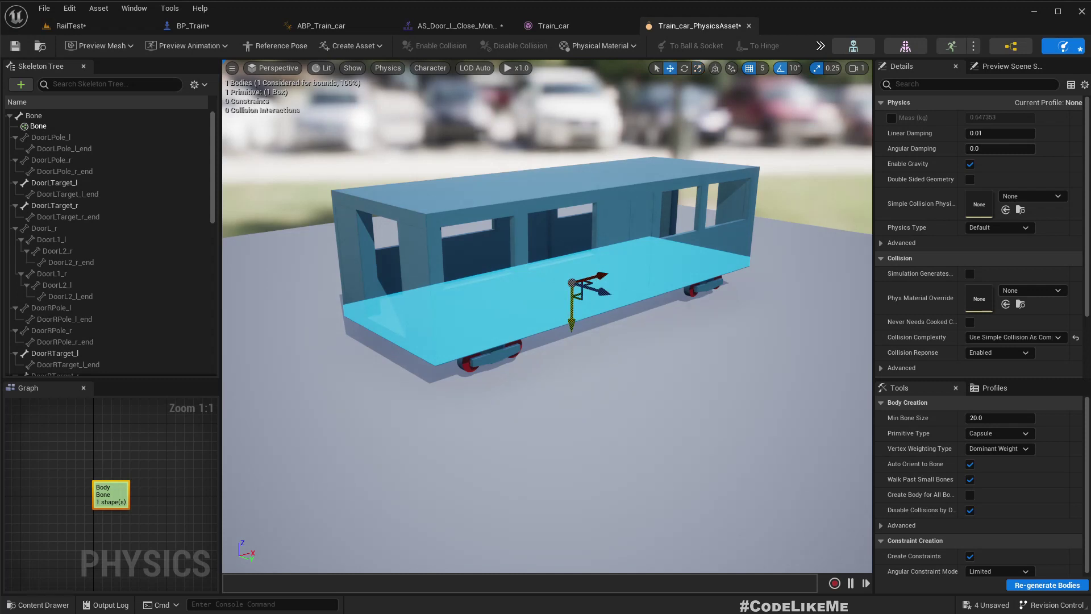
drag(571, 324, 572, 266)
key(ctrl+z)
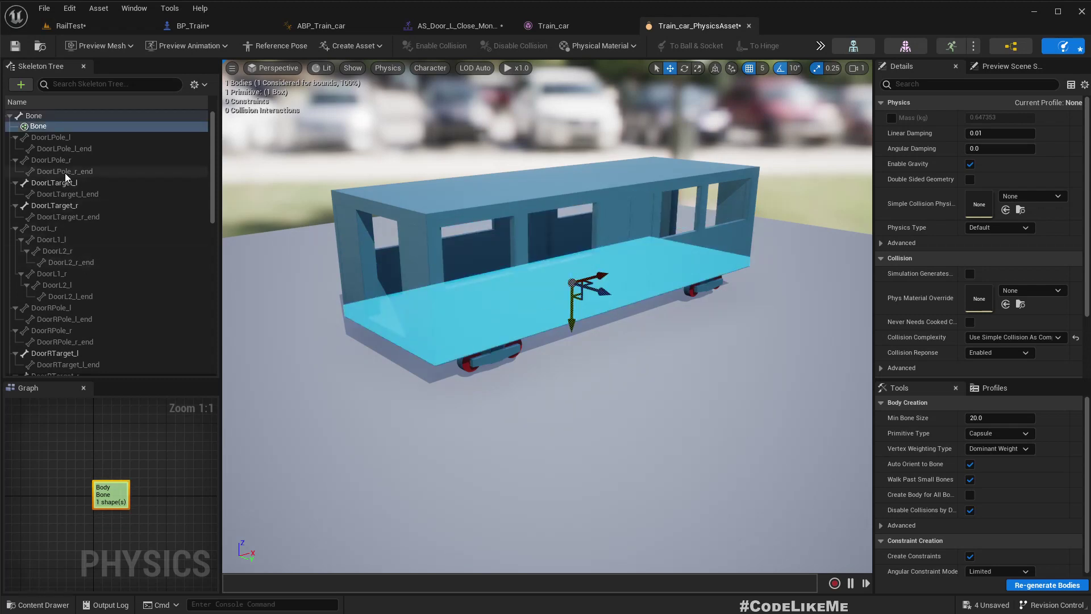
Add a second box shape to the root Bone's physics body and check its placement from the end of the car
click(39, 116)
click(51, 124)
right_click(46, 117)
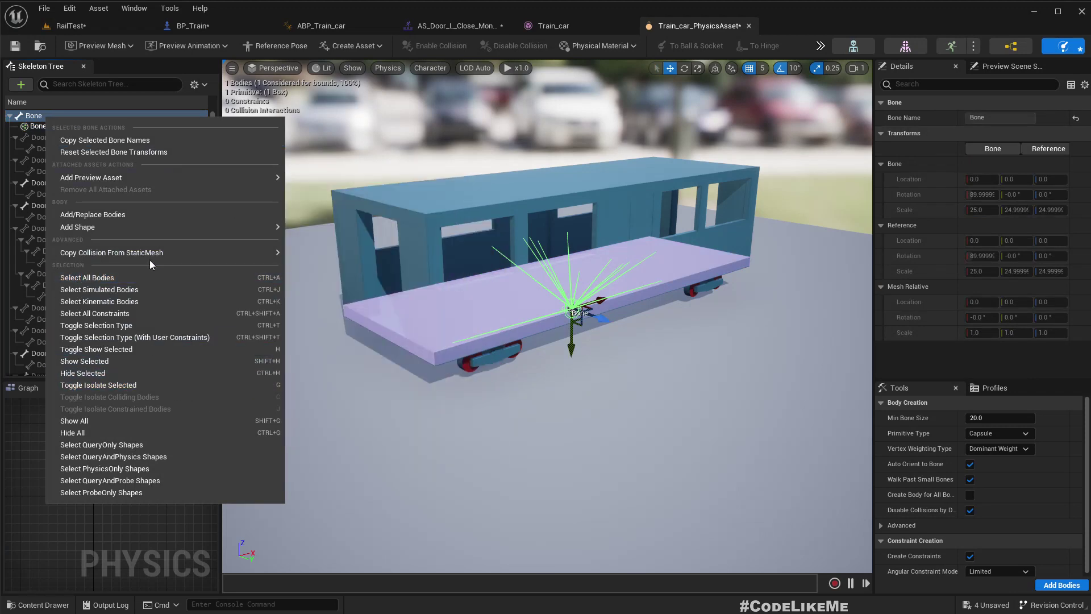
mouse_move(135, 230)
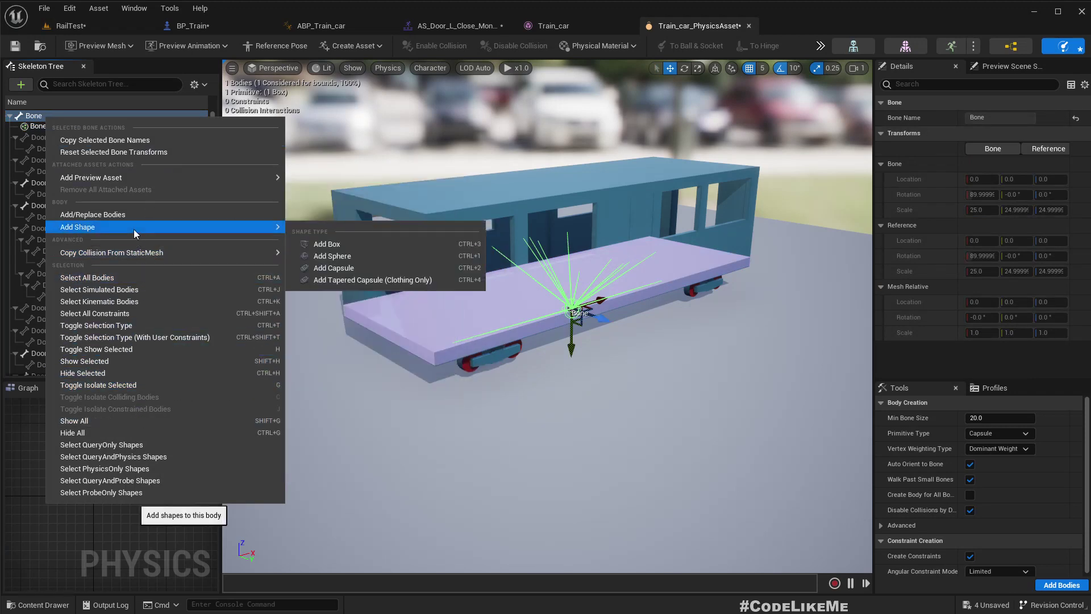
click(371, 241)
right_drag(628, 330, 790, 341)
key(a)
key(a)
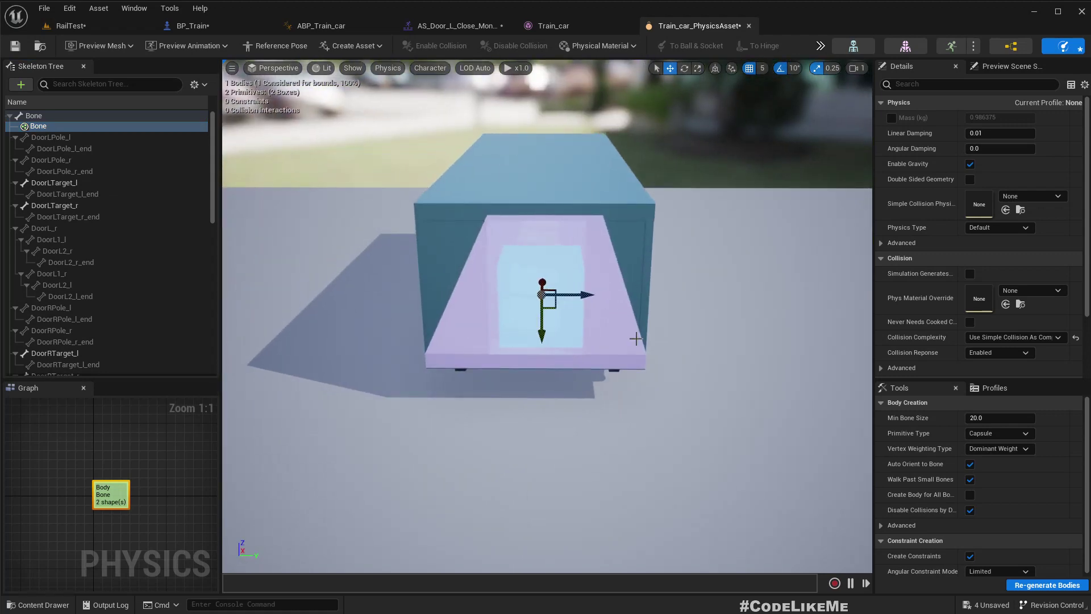
alt+drag(618, 338, 583, 338)
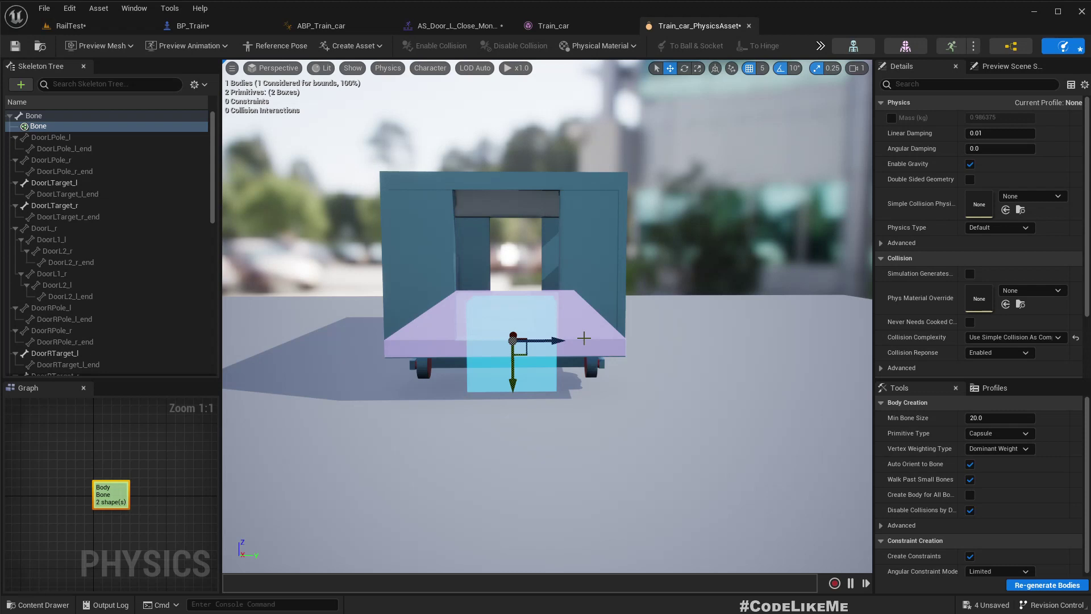
alt+drag(584, 338, 621, 342)
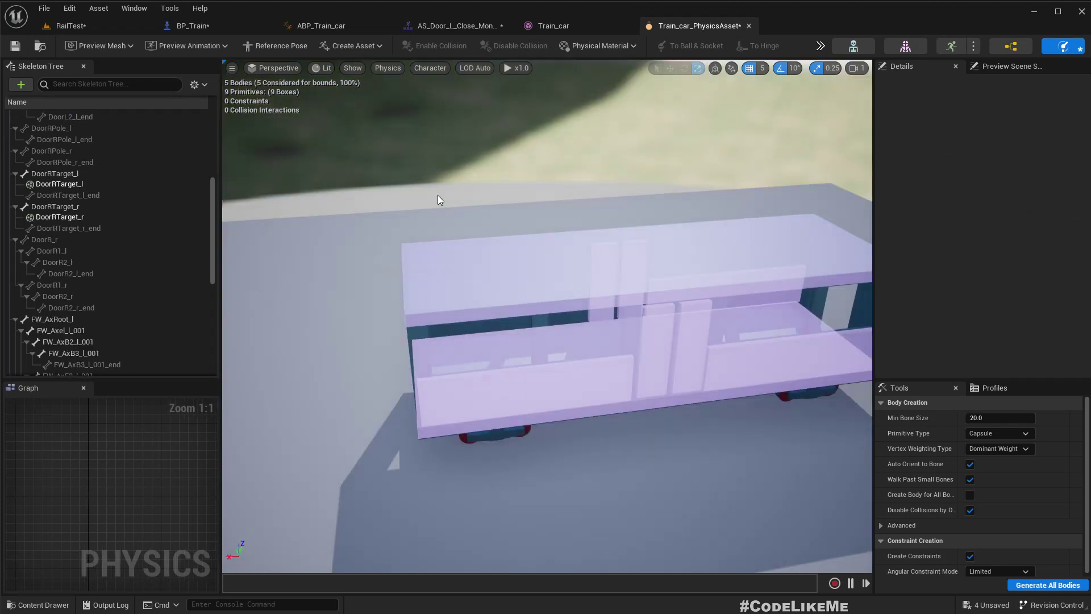
Inspect the collision boxes on the car's floor, roof, side walls and doors from several angles
right_drag(480, 392, 434, 408)
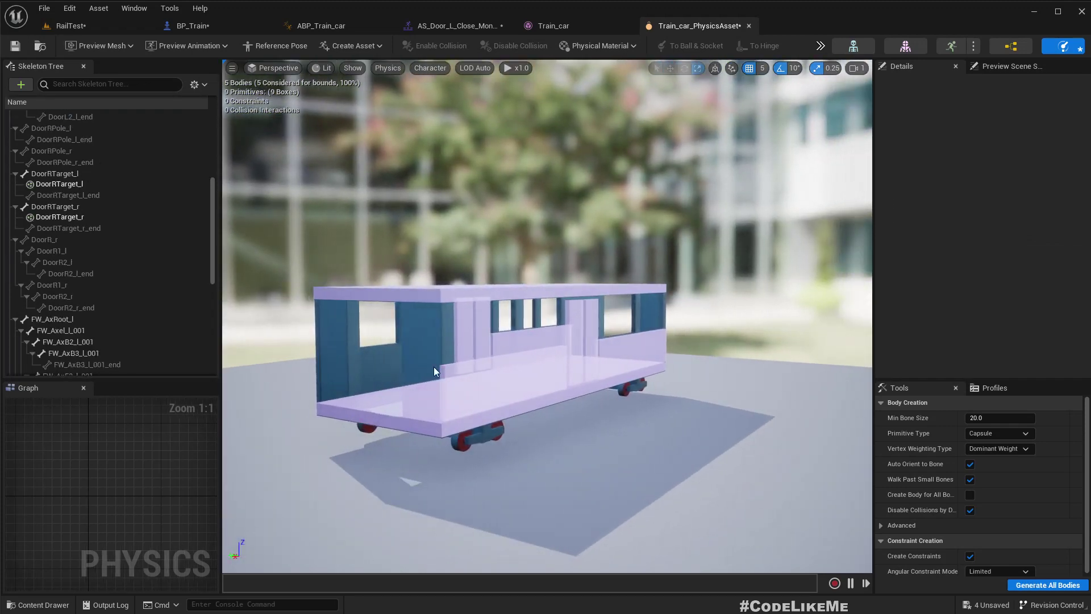
right_drag(433, 364, 255, 358)
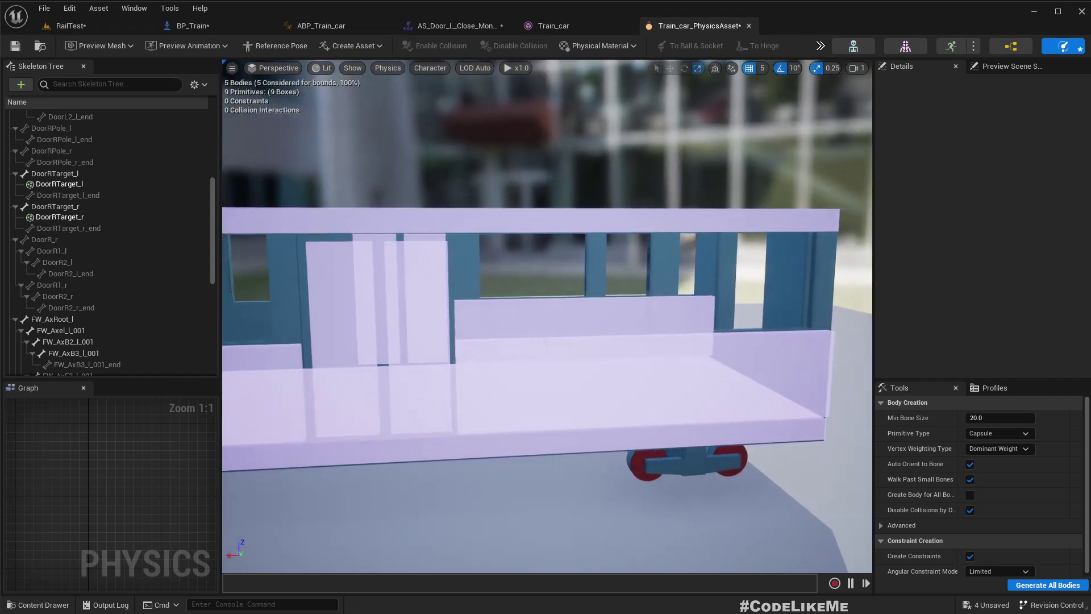
right_drag(398, 346, 500, 346)
Switch to the RailTest level and play it in a fullscreen viewport
click(75, 30)
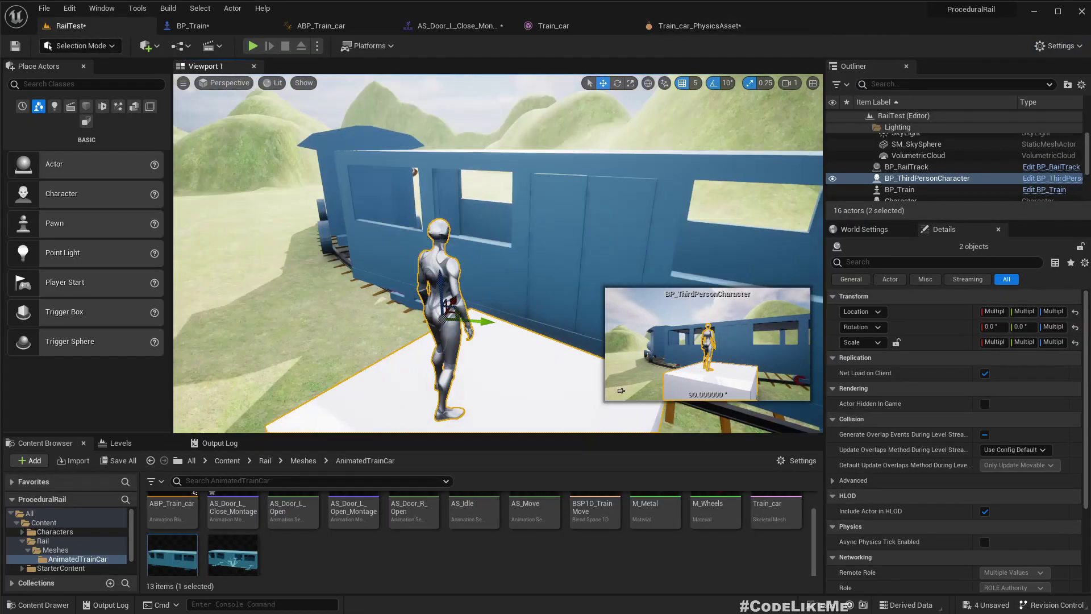
click(289, 157)
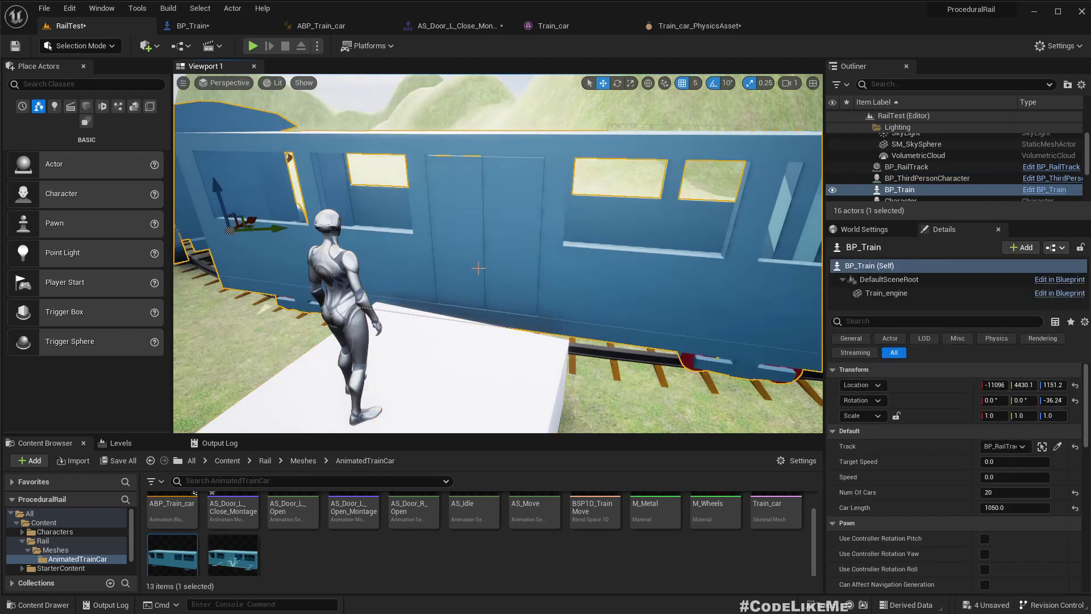
key(F11)
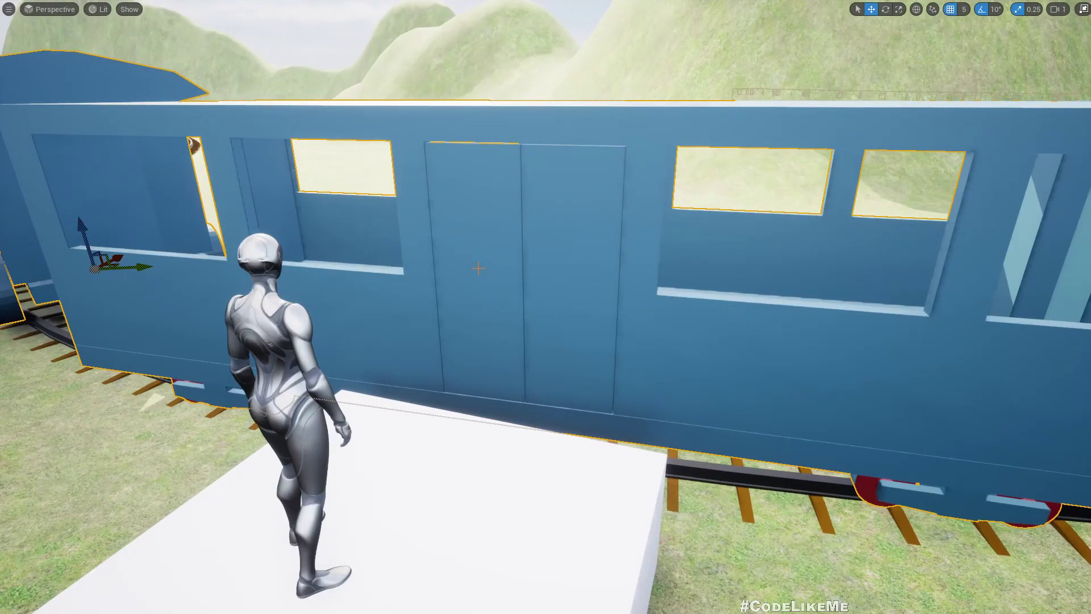
key(alt+p)
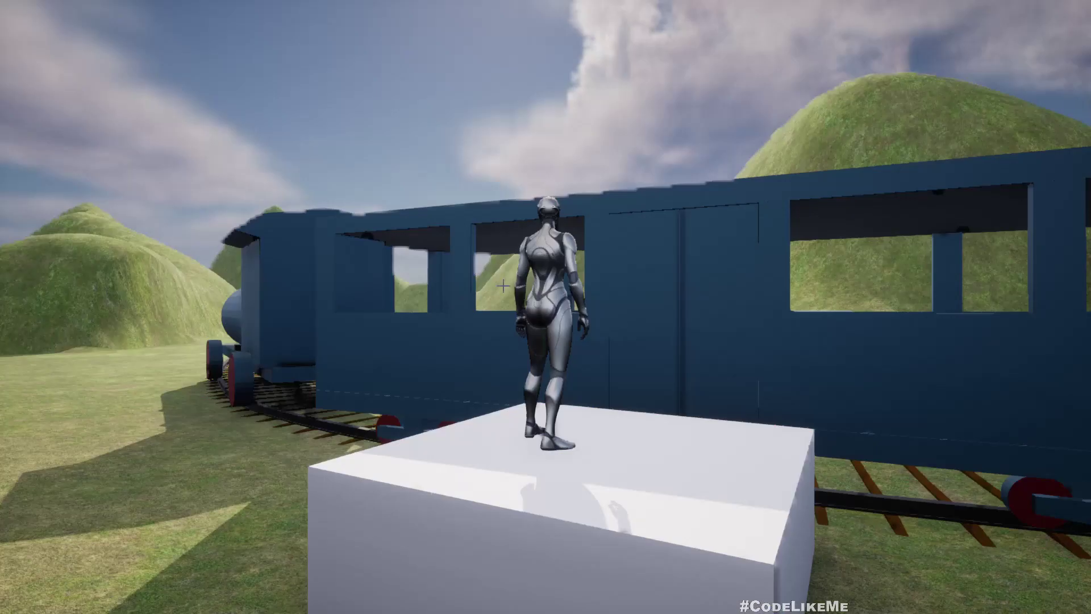
Walk the character from the platform into the train car and move around inside to test the floor, wall and door collision
key(w)
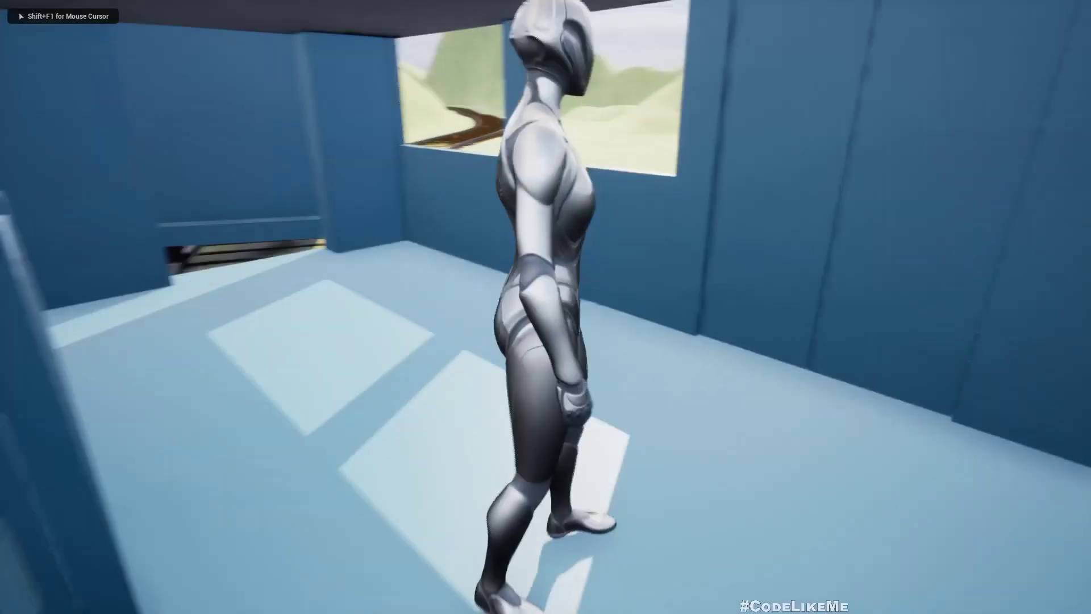
key(w)
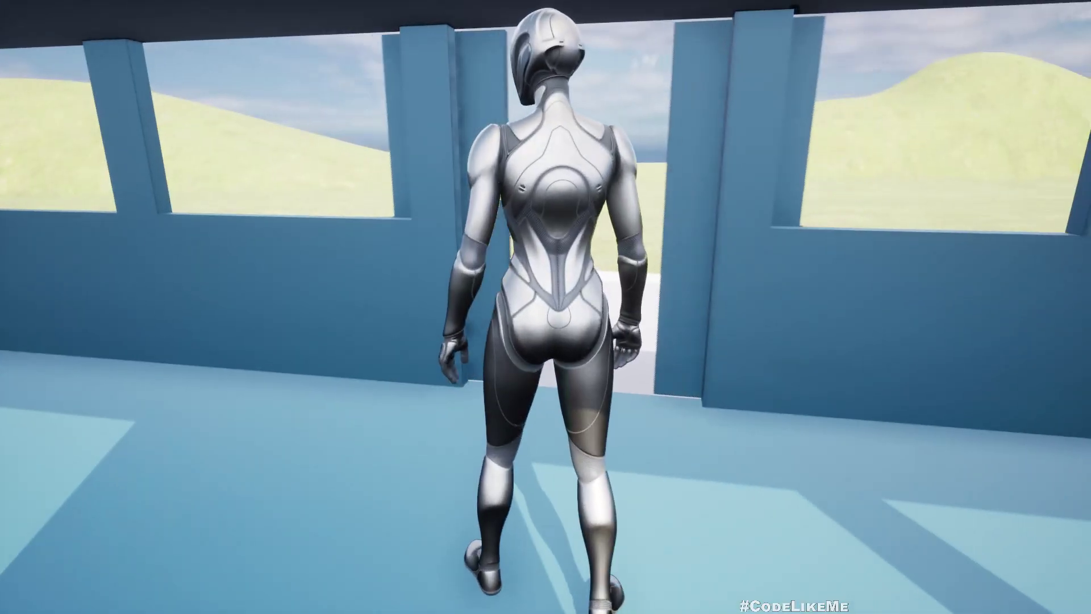
key(w)
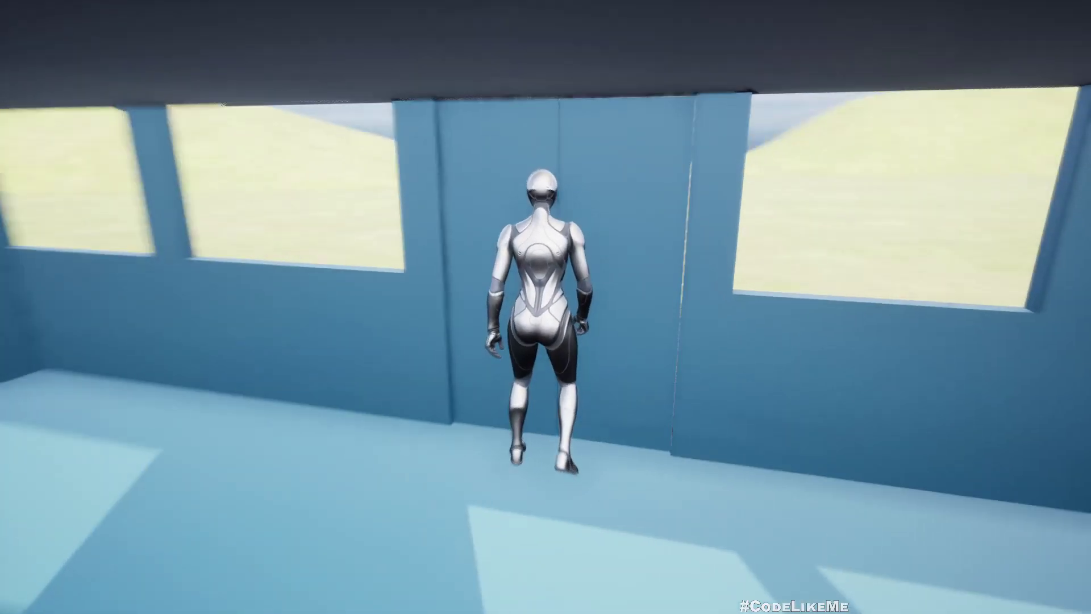
key(a)
key(w)
key(w)
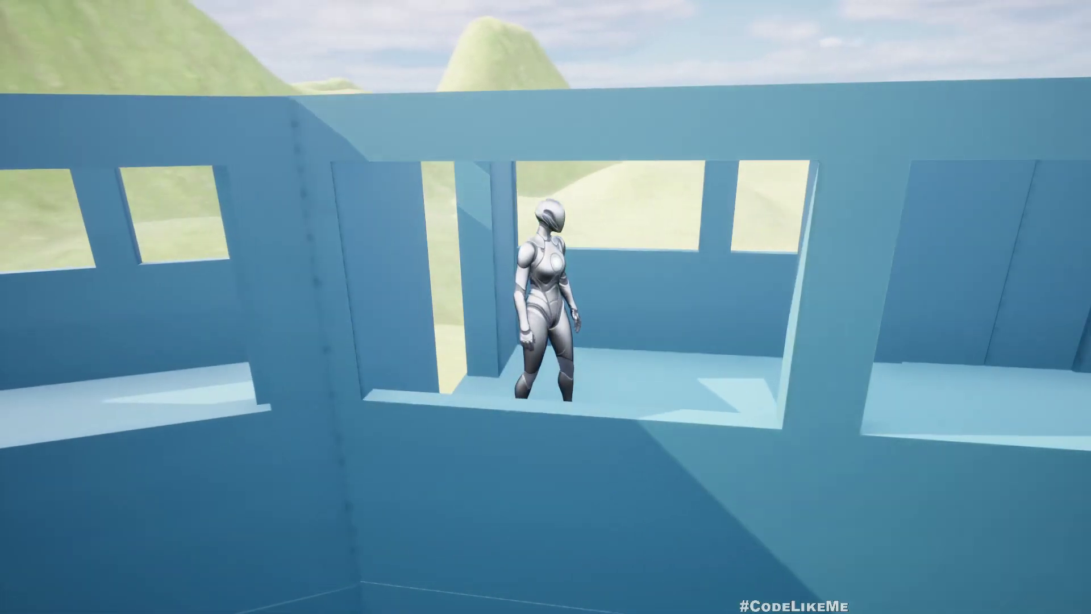
Leave the fullscreen view, eject from the character to survey the whole train along the track, and end the play session
key(F11)
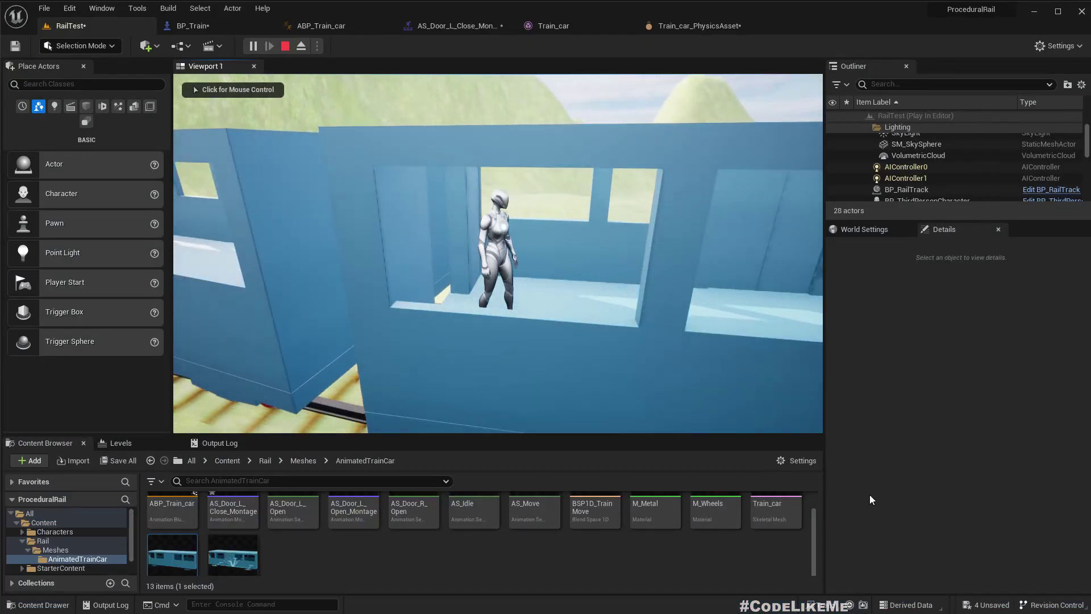
click(300, 46)
key(f)
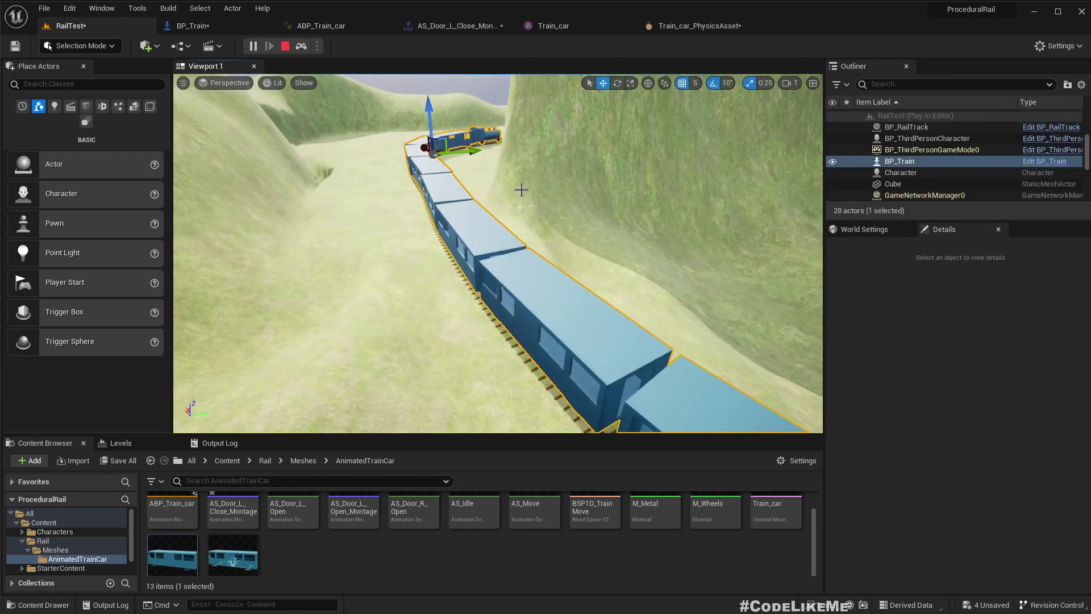
key(w)
mouse_move(521, 190)
right_down()
mouse_move(489, 165)
mouse_move(520, 170)
mouse_move(540, 205)
mouse_move(576, 177)
mouse_move(568, 145)
mouse_move(463, 149)
mouse_move(539, 149)
mouse_move(625, 170)
mouse_move(534, 207)
right_up()
key(w)
key(w)
key(w)
key(e)
key(Escape)
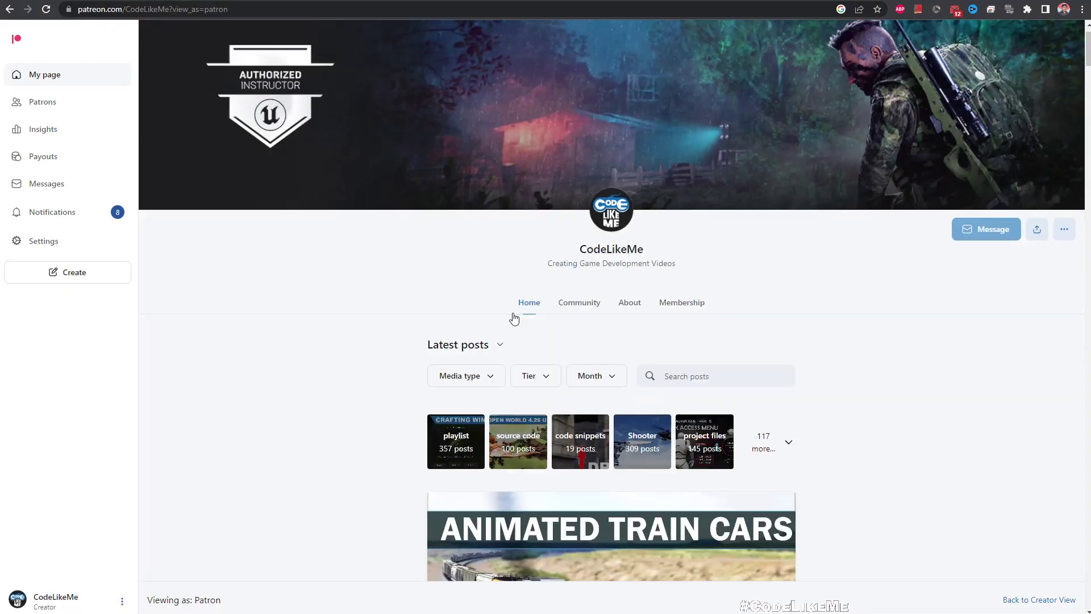
Browse the latest tutorial posts and project files on the CodeLikeMe Patreon page in the web browser
scroll(514, 318, down, 15)
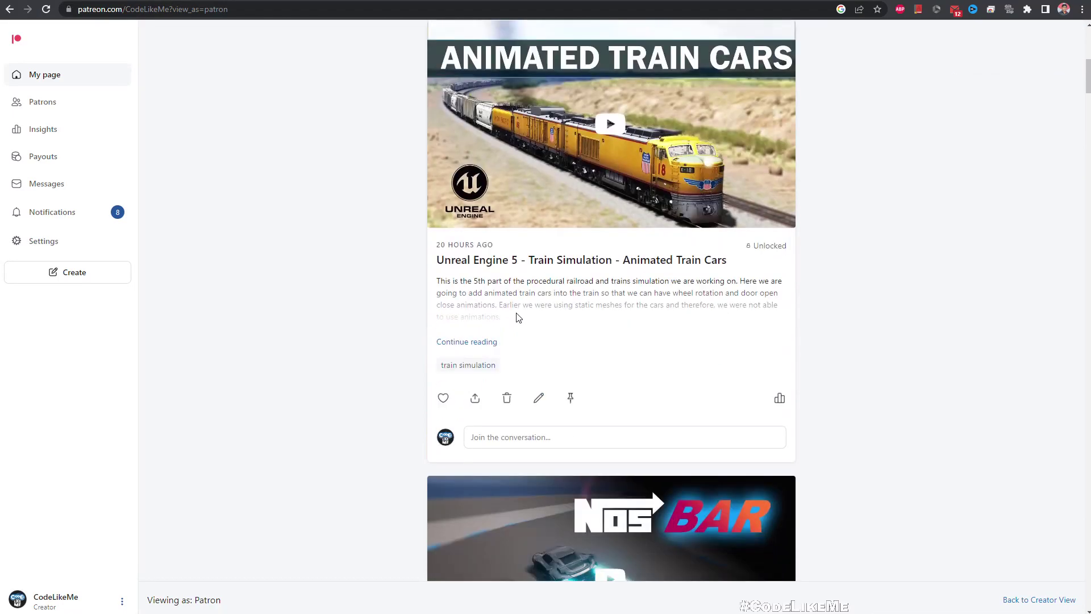
scroll(518, 319, down, 20)
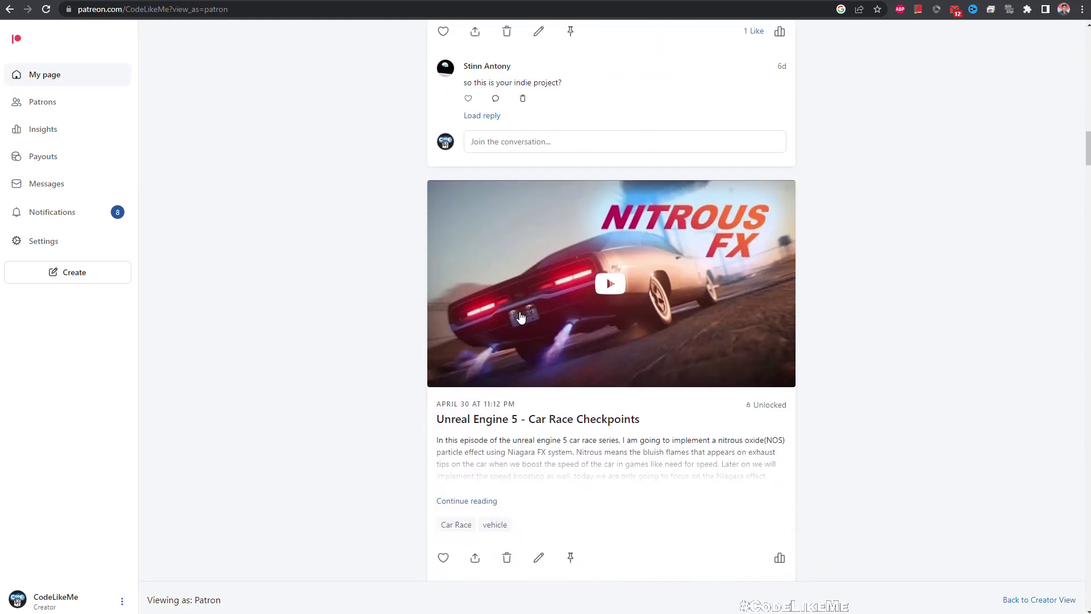
scroll(525, 317, down, 20)
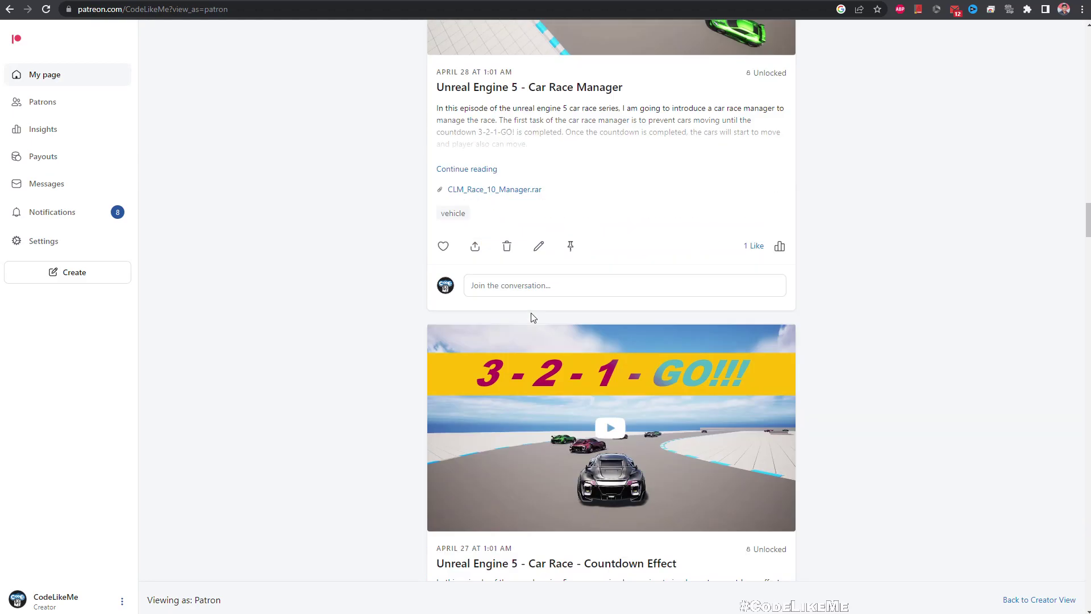
scroll(533, 316, down, 20)
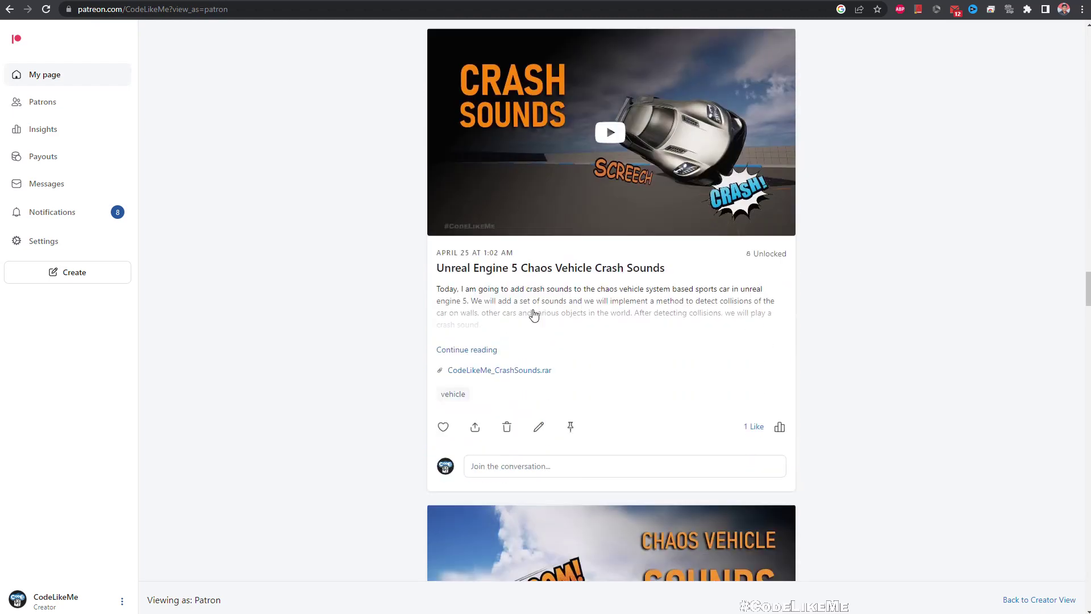
scroll(534, 315, down, 20)
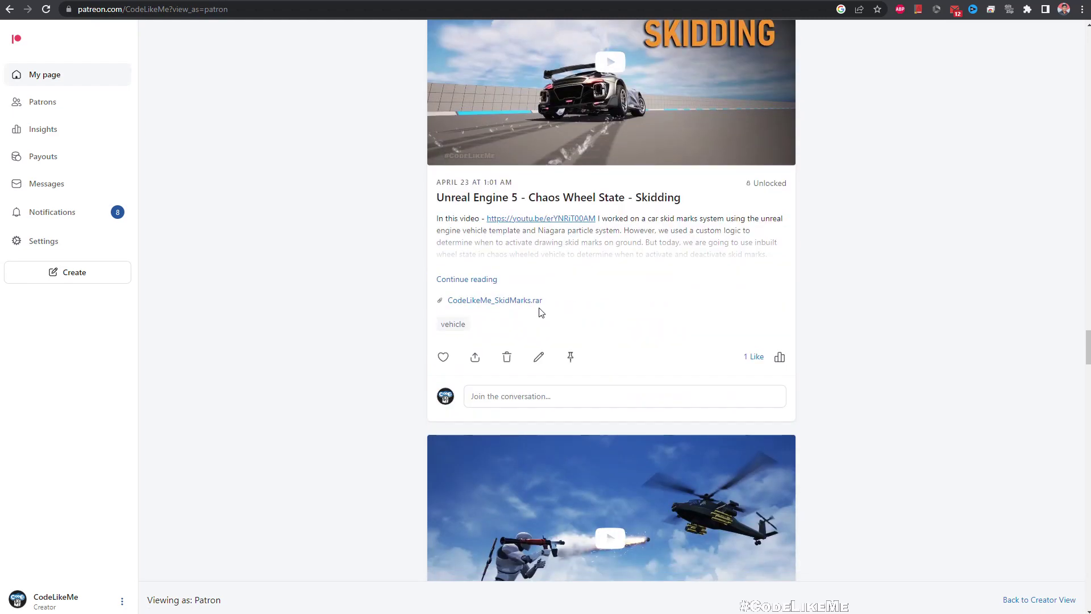
scroll(541, 313, down, 20)
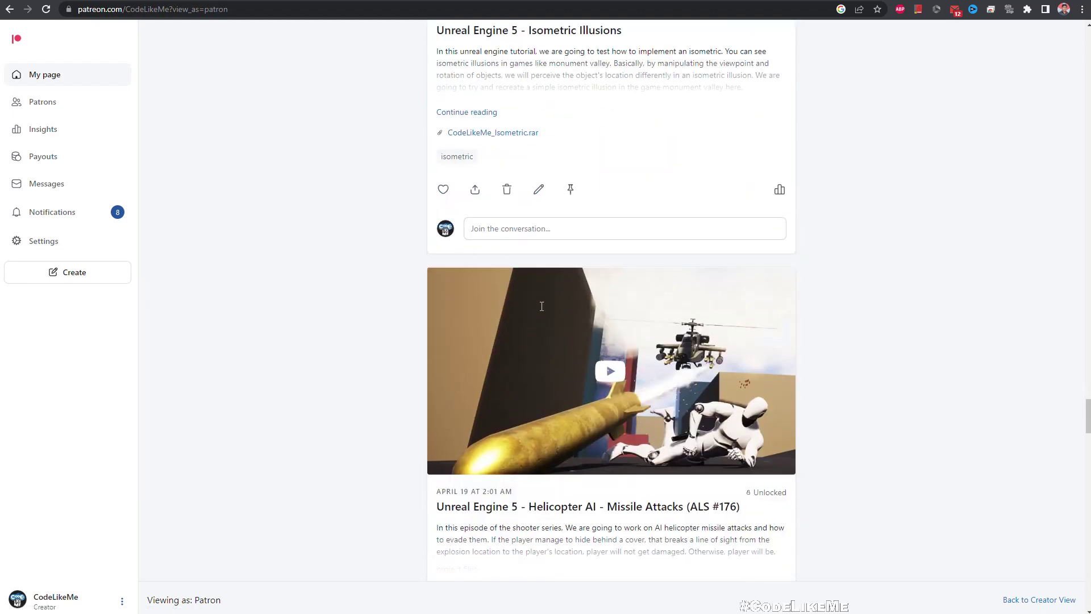
scroll(544, 309, down, 15)
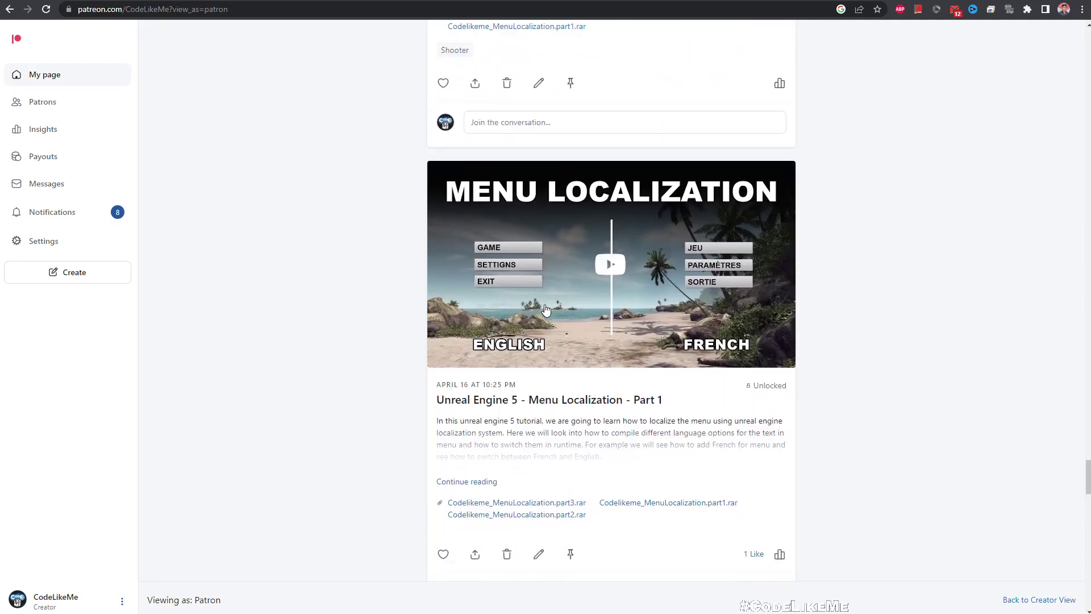